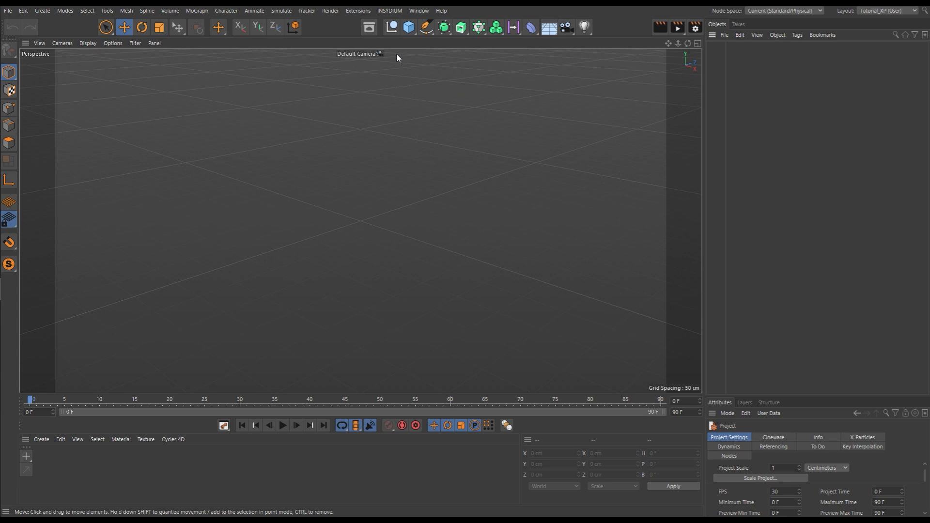
Add a TerraformFX tfTerrain object and delete its Thermal Weathering and Hydraulic Erosion operators
{"action": "left_click", "coordinate": [387, 12]}
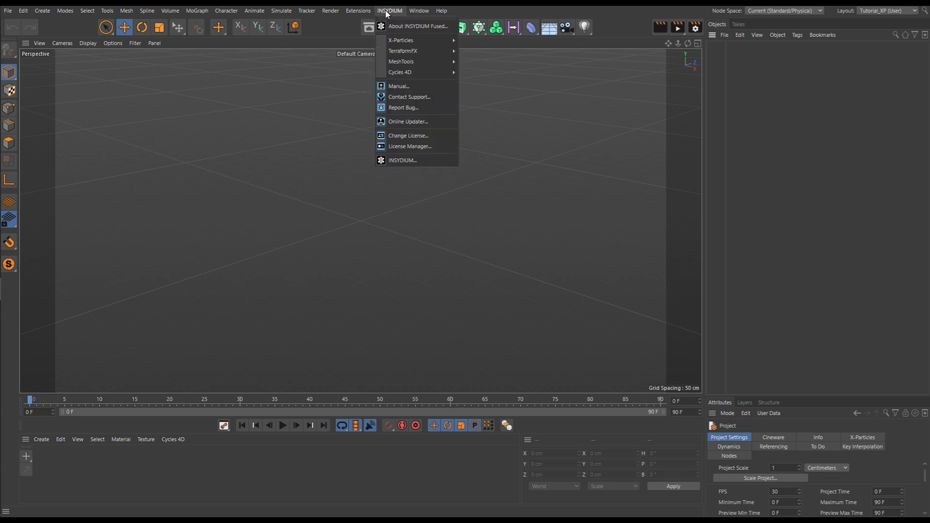
{"action": "mouse_move", "coordinate": [406, 51]}
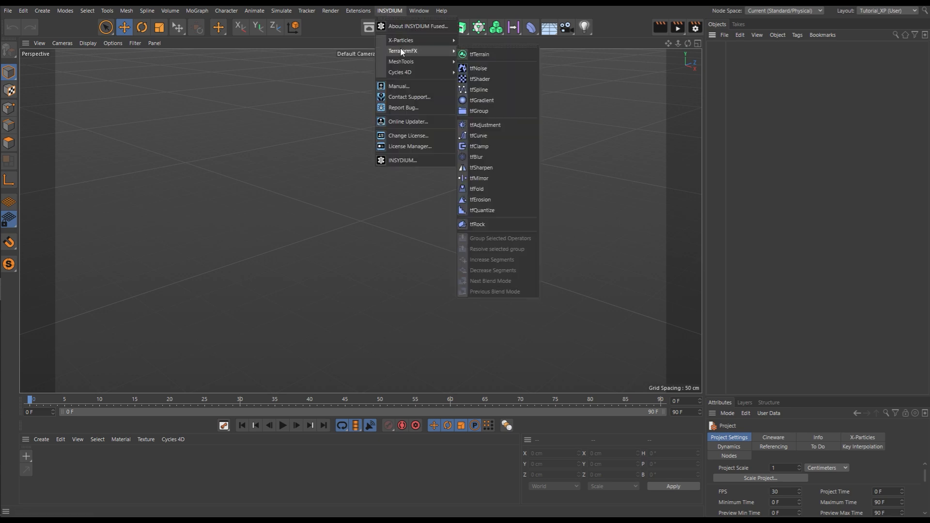
{"action": "left_click", "coordinate": [475, 54]}
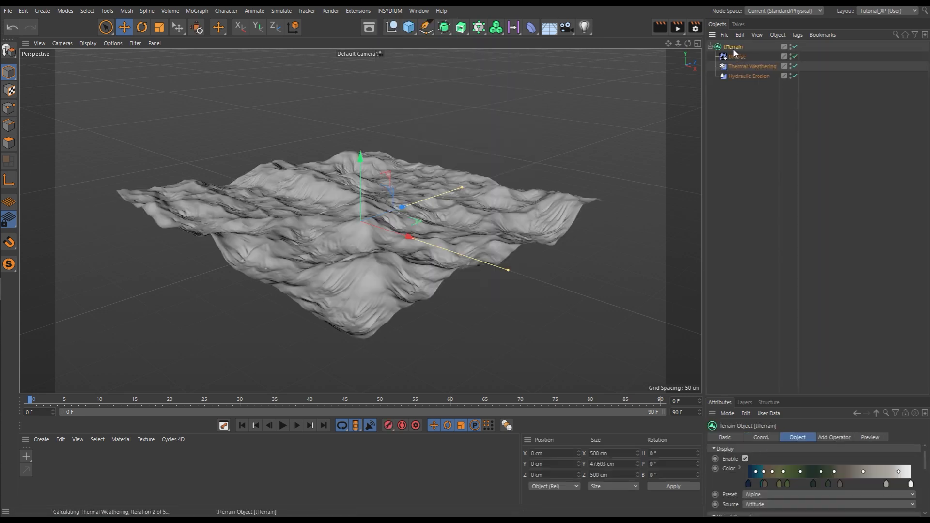
{"action": "left_click_drag", "start_coordinate": [764, 91], "coordinate": [734, 64]}
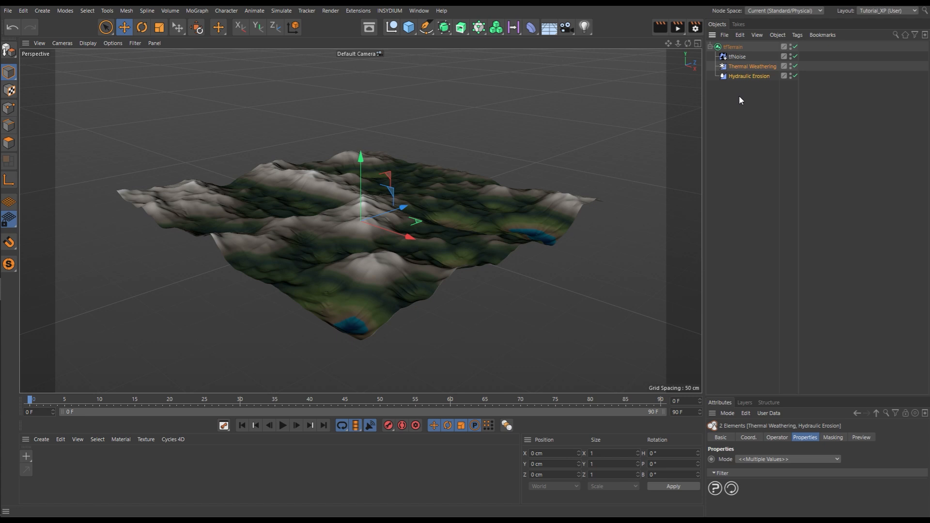
{"action": "key", "text": "Delete"}
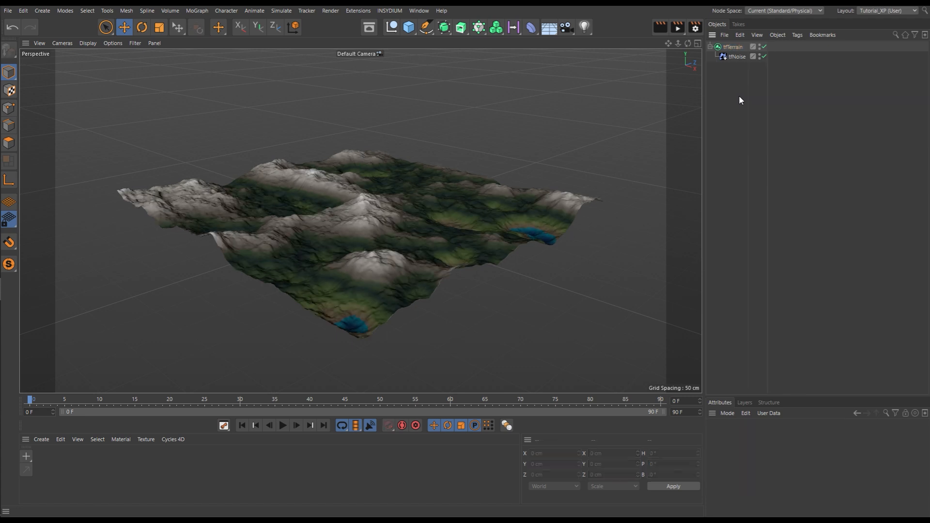
Disable the terrain's display color gradient and set its X and Z segments to 20 each
{"action": "left_click", "coordinate": [733, 46]}
{"action": "left_click_drag", "start_coordinate": [837, 397], "coordinate": [780, 221]}
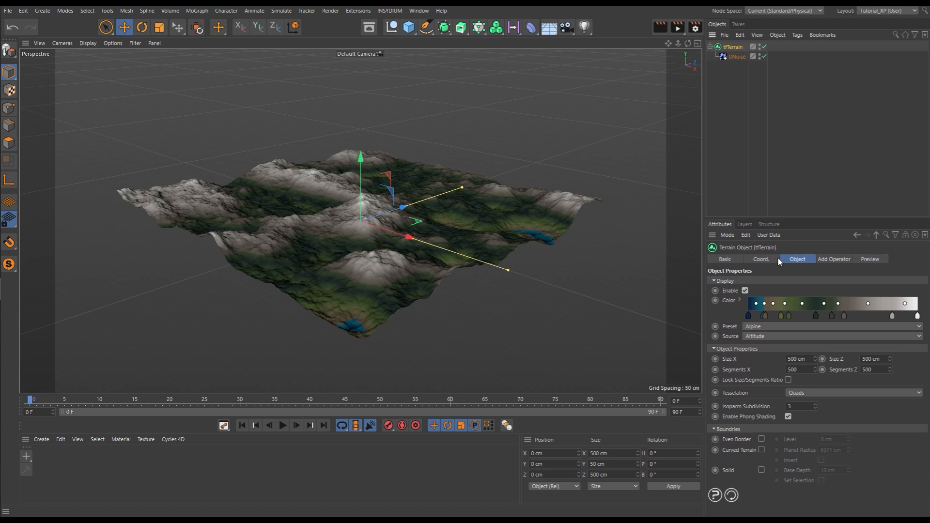
{"action": "left_click", "coordinate": [745, 291]}
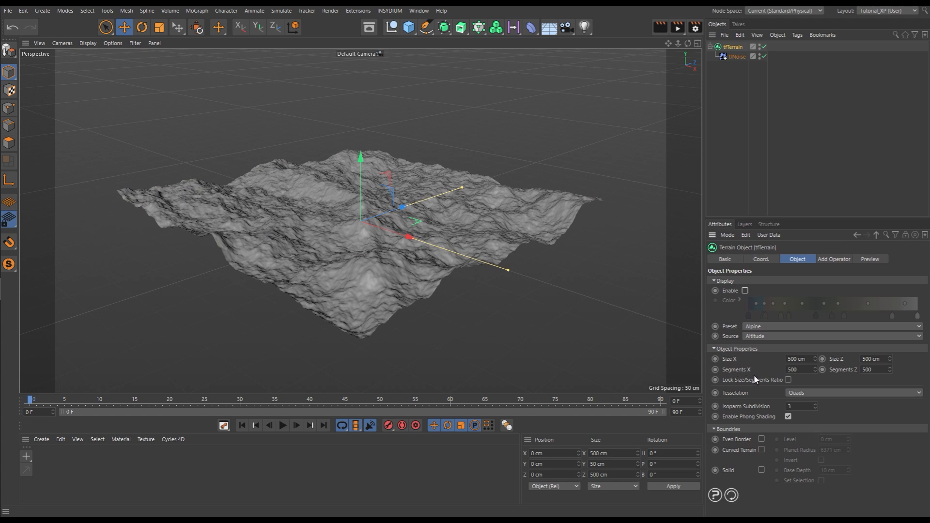
{"action": "double_click", "coordinate": [793, 370]}
{"action": "type", "text": "20"}
{"action": "key", "text": "Tab"}
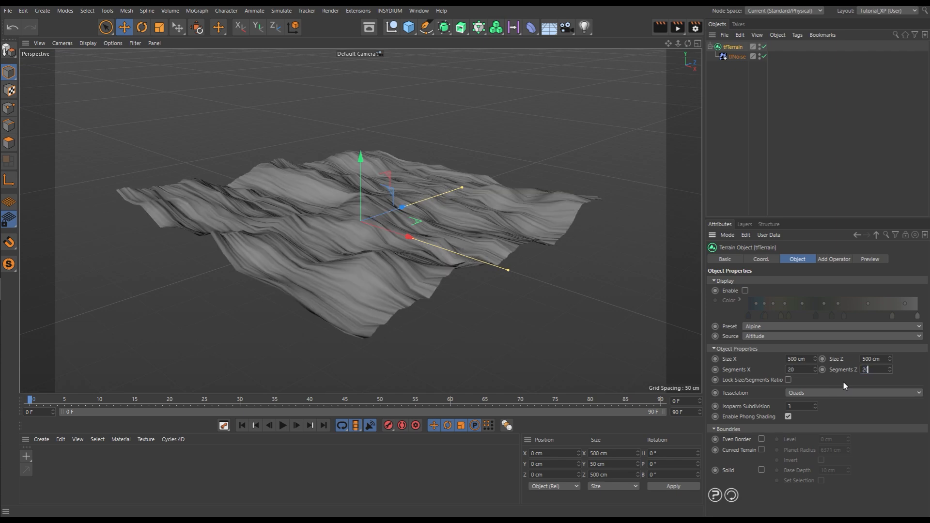
{"action": "key", "text": "Return"}
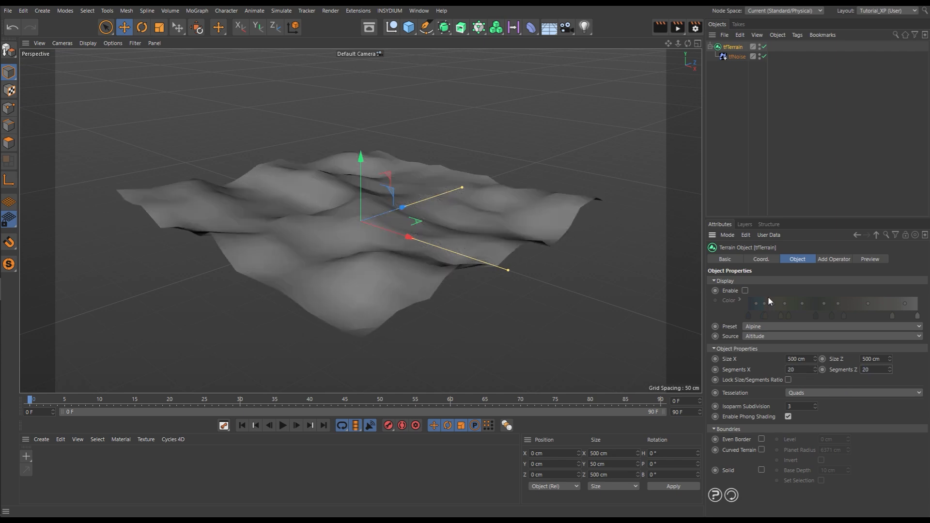
Display the mesh edges over the viewport shading and disable Phong shading on the terrain
{"action": "key", "text": "n"}
{"action": "key", "text": "b"}
{"action": "mouse_move", "coordinate": [415, 296]}
{"action": "left_mouse_down", "text": "alt"}
{"action": "mouse_move", "coordinate": [383, 256]}
{"action": "mouse_move", "coordinate": [370, 307]}
{"action": "mouse_move", "coordinate": [392, 246]}
{"action": "mouse_move", "coordinate": [378, 262]}
{"action": "left_mouse_up", "text": "alt"}
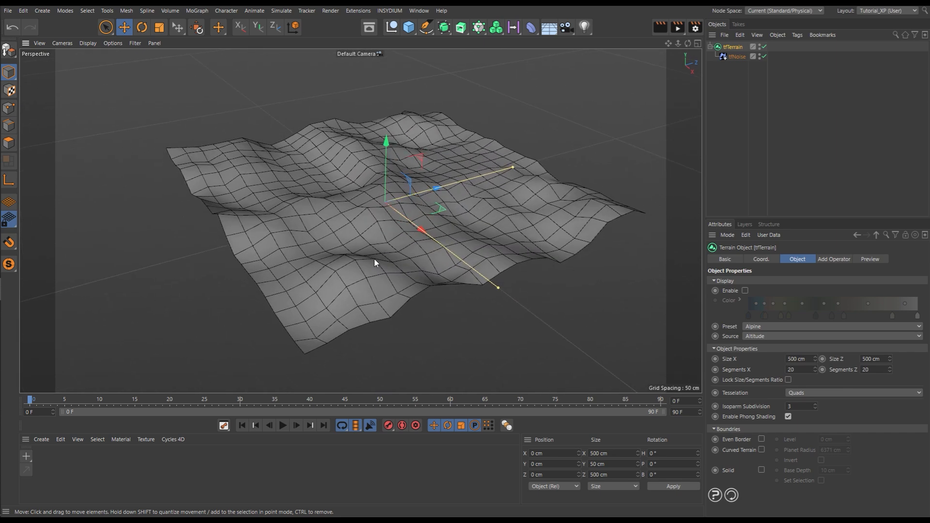
{"action": "left_click", "coordinate": [788, 416]}
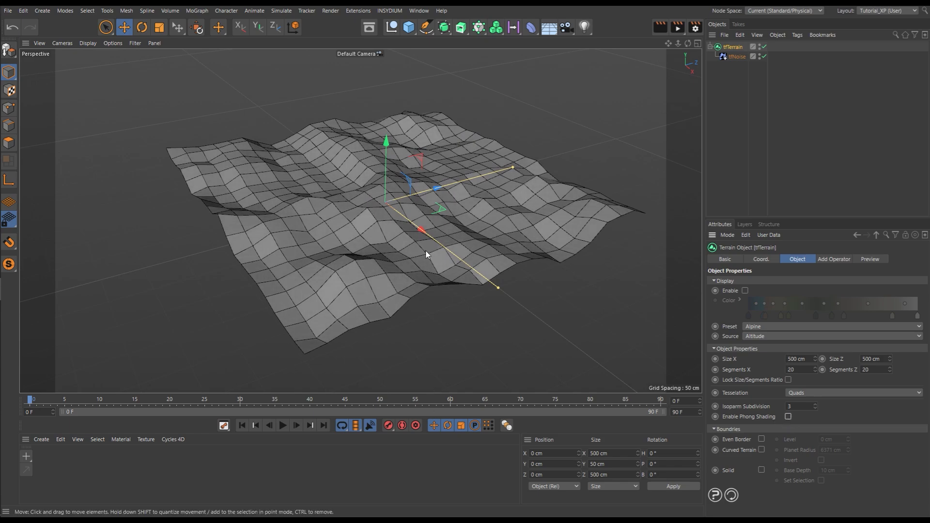
{"action": "left_click_drag", "start_coordinate": [377, 224], "coordinate": [333, 237], "text": "alt"}
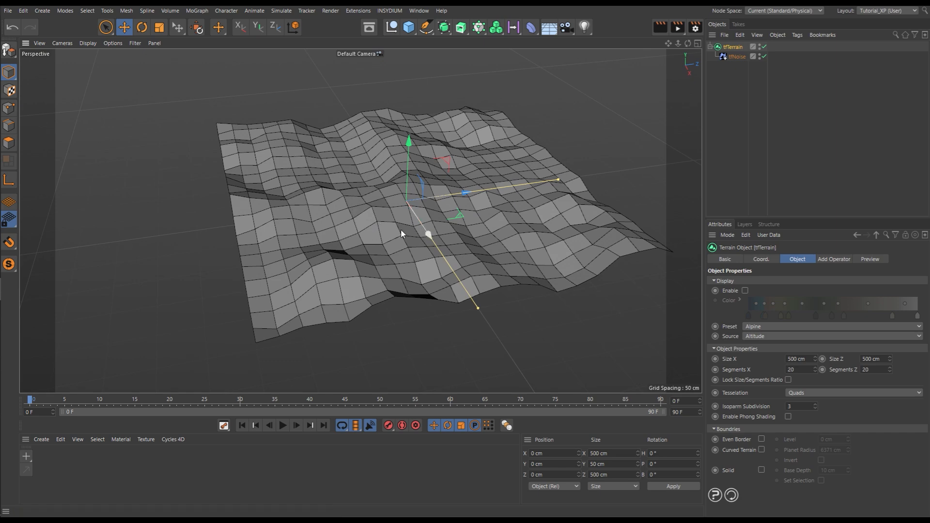
{"action": "left_click", "coordinate": [678, 118]}
{"action": "left_click_drag", "start_coordinate": [540, 194], "coordinate": [438, 219], "text": "alt"}
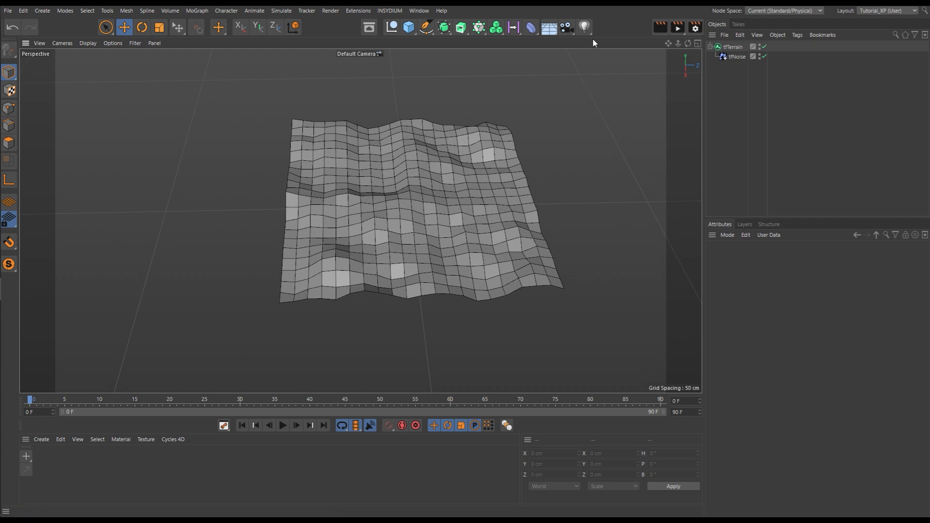
Add a light and move it above the terrain's far corner, to about X -201, Y 84, Z -334 cm
{"action": "left_click", "coordinate": [585, 27]}
{"action": "left_click_drag", "start_coordinate": [479, 205], "coordinate": [264, 201]}
{"action": "left_click_drag", "start_coordinate": [238, 161], "coordinate": [237, 125]}
{"action": "left_click_drag", "start_coordinate": [235, 224], "coordinate": [246, 164]}
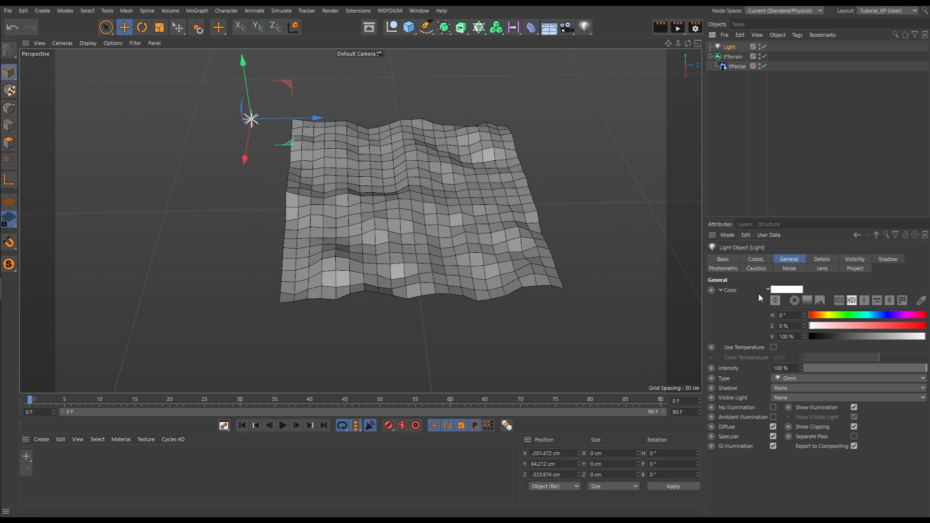
Set the light's shadow type to Shadow Maps (Soft) and enable shadow display in the viewport
{"action": "left_click", "coordinate": [783, 389]}
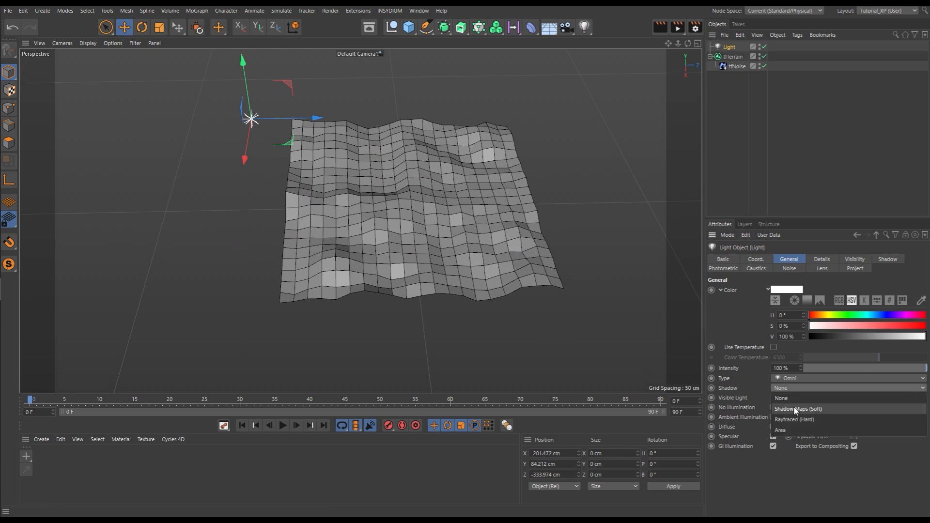
{"action": "left_click", "coordinate": [794, 409]}
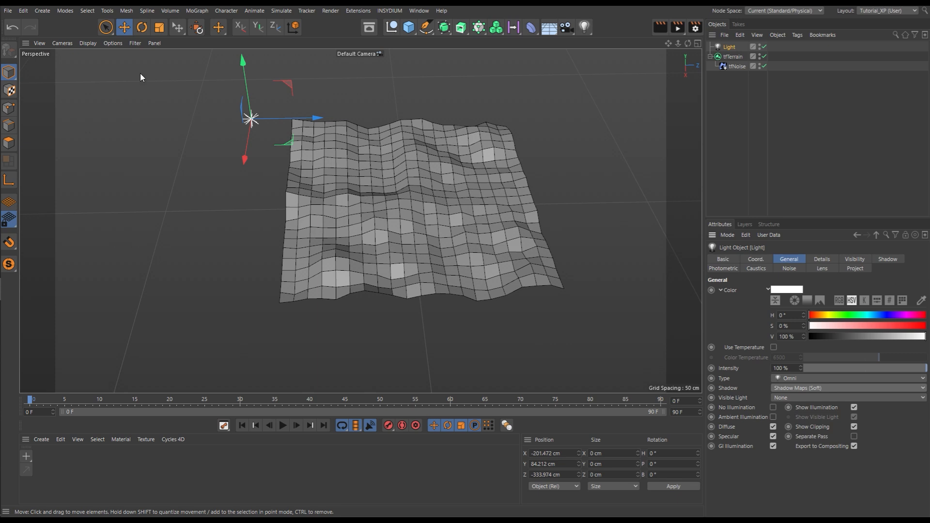
{"action": "left_click", "coordinate": [113, 44]}
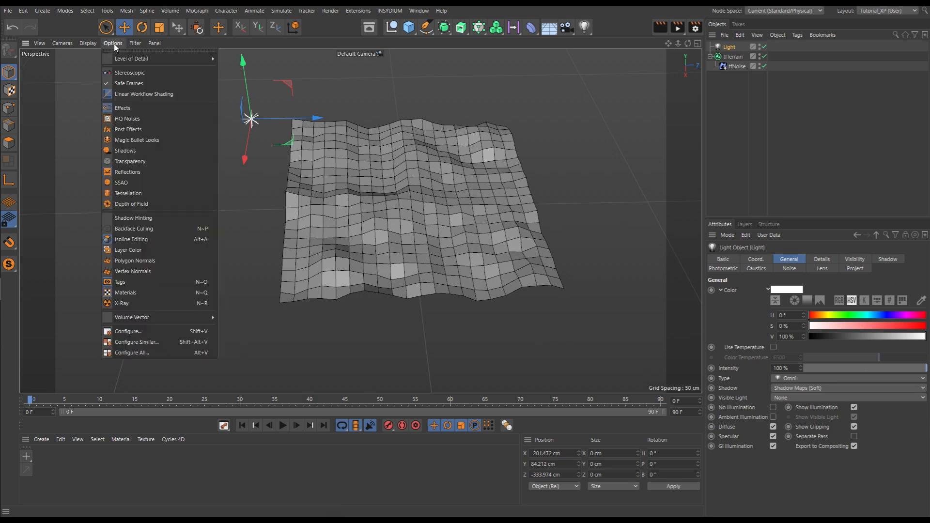
{"action": "left_click", "coordinate": [131, 151]}
{"action": "key", "text": "n"}
{"action": "key", "text": "b"}
{"action": "left_click_drag", "start_coordinate": [425, 243], "coordinate": [499, 189], "text": "alt"}
Set the light's shadow density to 70%
{"action": "left_click", "coordinate": [886, 259]}
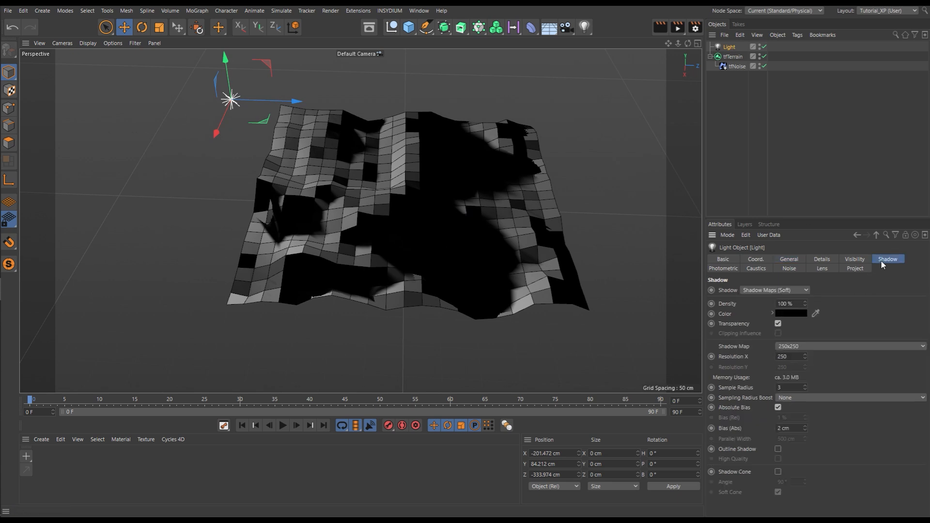
{"action": "left_click", "coordinate": [796, 304]}
{"action": "type", "text": "70"}
{"action": "key", "text": "Return"}
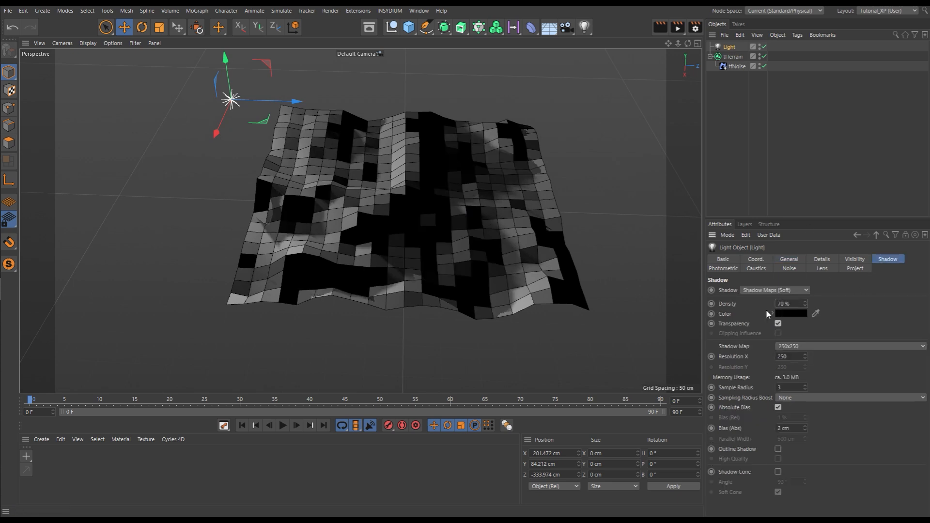
{"action": "left_click", "coordinate": [731, 125]}
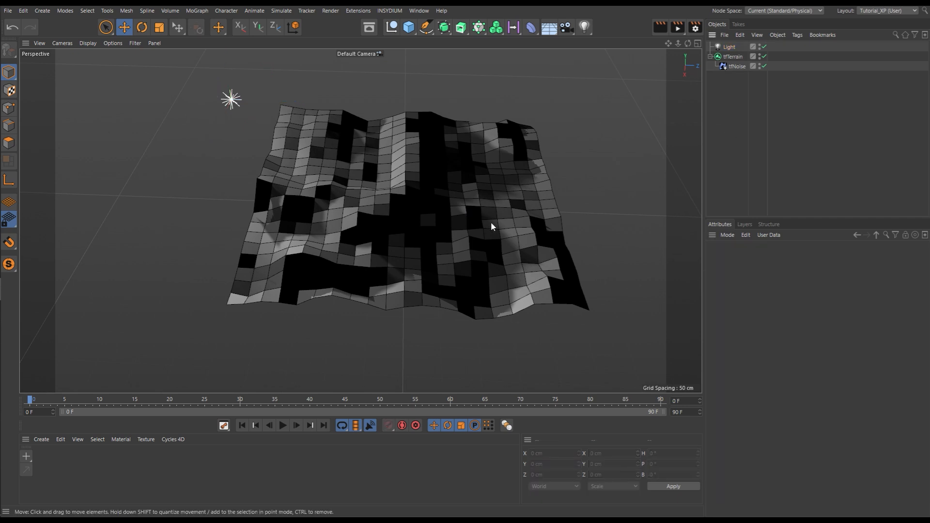
{"action": "mouse_move", "coordinate": [421, 224]}
{"action": "left_mouse_down", "text": "alt"}
{"action": "mouse_move", "coordinate": [414, 159]}
{"action": "mouse_move", "coordinate": [418, 228]}
{"action": "left_mouse_up", "text": "alt"}
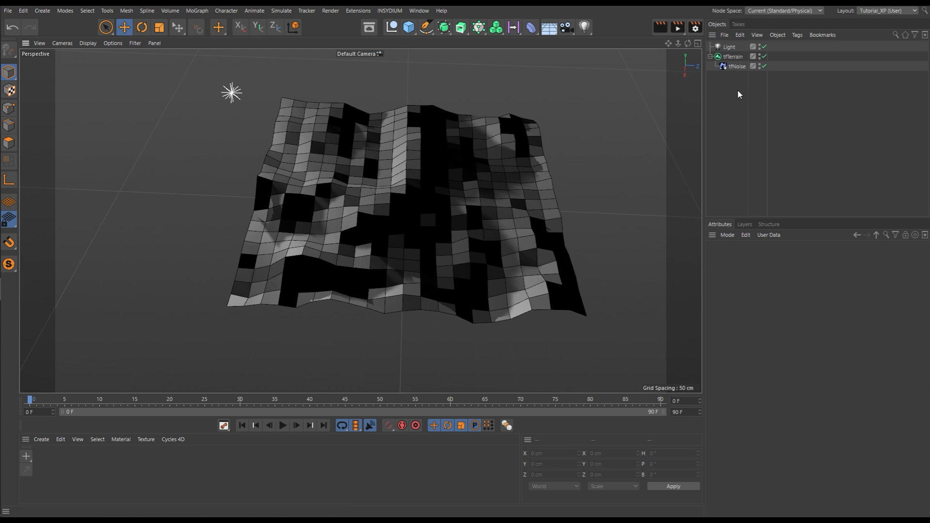
Change the tfNoise operator's noise type to Wavy Turbulence
{"action": "left_click", "coordinate": [736, 67]}
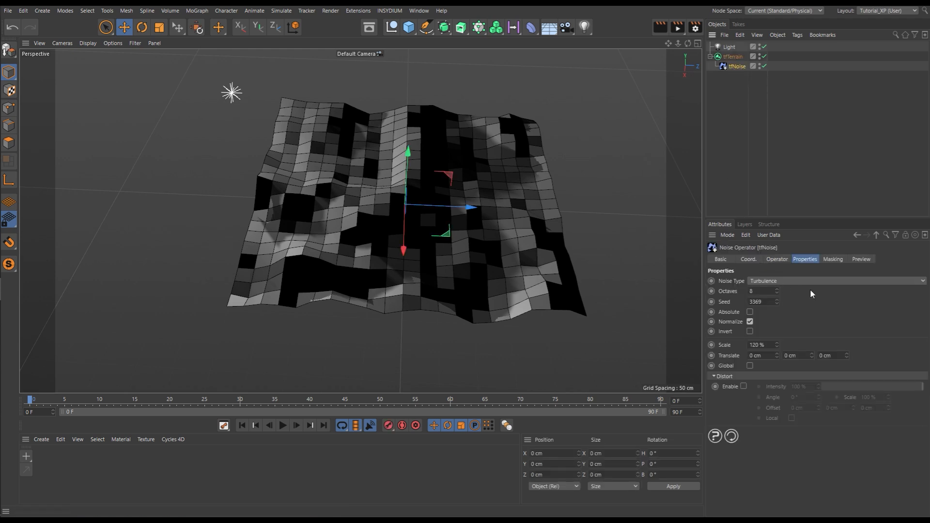
{"action": "left_click", "coordinate": [923, 281]}
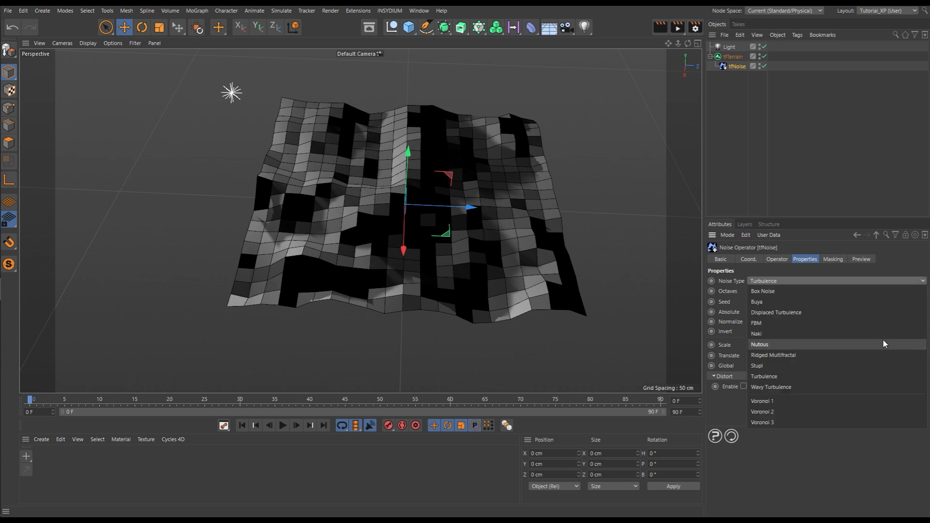
{"action": "left_click", "coordinate": [772, 387]}
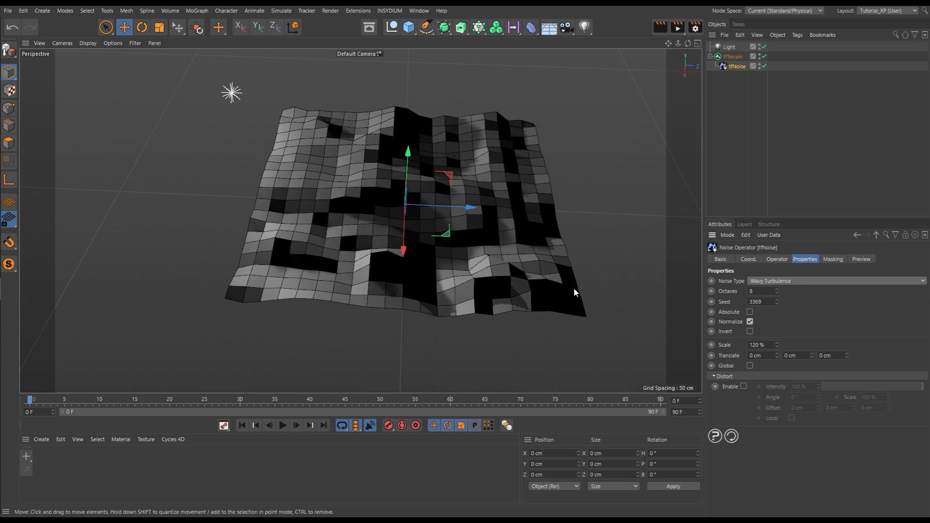
Set the tfNoise operator's gain to 80 cm
{"action": "left_click", "coordinate": [775, 259]}
{"action": "left_click_drag", "start_coordinate": [759, 305], "coordinate": [727, 303]}
{"action": "type", "text": "80"}
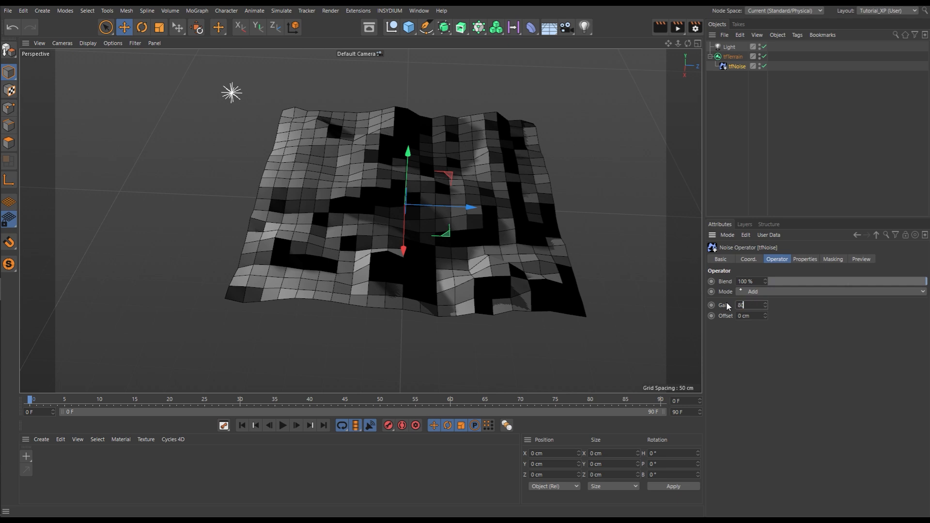
{"action": "key", "text": "Return"}
{"action": "left_click_drag", "start_coordinate": [444, 202], "coordinate": [511, 215], "text": "alt"}
{"action": "left_click_drag", "start_coordinate": [459, 230], "coordinate": [420, 218], "text": "alt"}
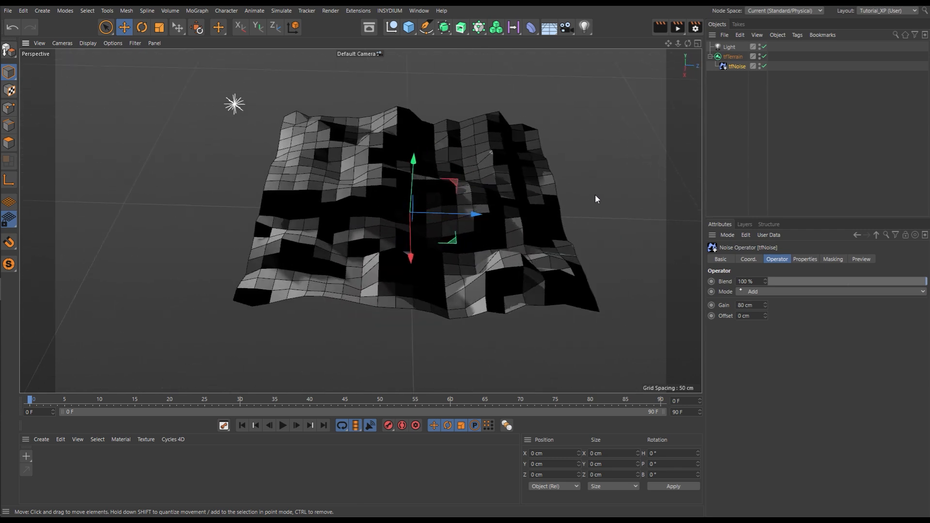
Make a polygon copy of the terrain with Current State to Object, and disable the original tfTerrain generator and the light
{"action": "right_click", "coordinate": [728, 57]}
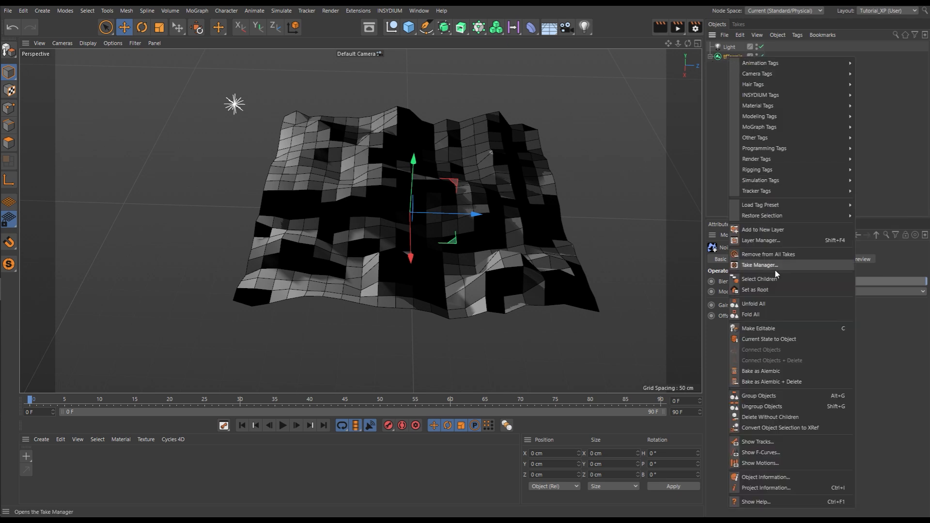
{"action": "left_click", "coordinate": [770, 339]}
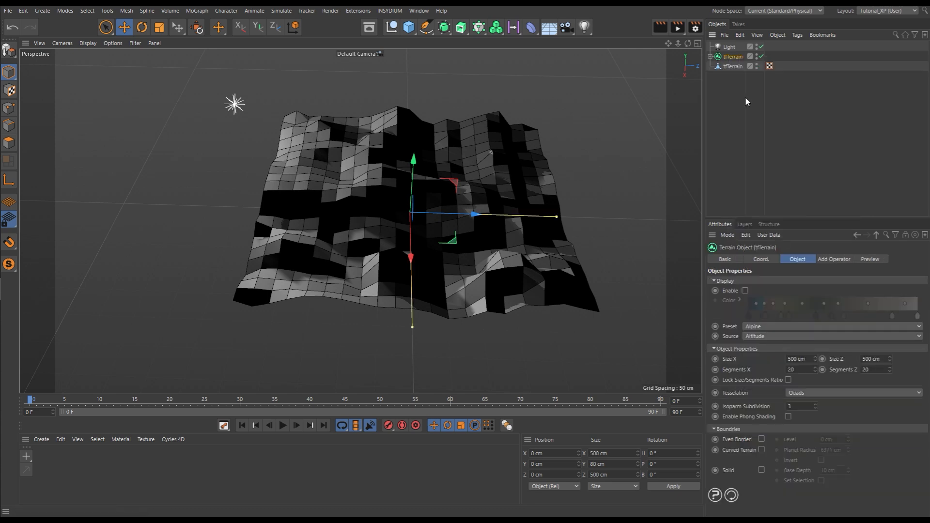
{"action": "left_click", "coordinate": [733, 67]}
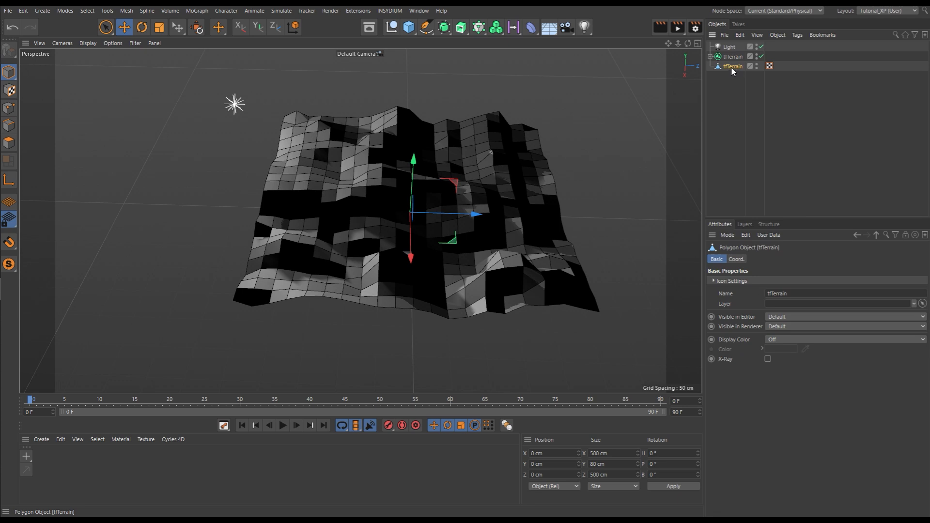
{"action": "left_click", "coordinate": [761, 56]}
{"action": "left_click", "coordinate": [761, 47]}
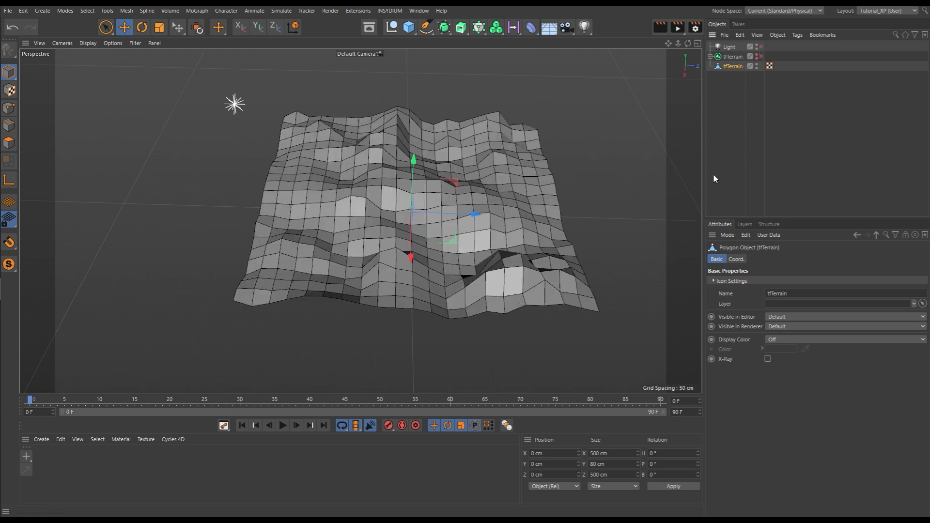
{"action": "left_click", "coordinate": [725, 113]}
Add a Polygon Reduction generator and make the polygon tfTerrain object its child
{"action": "left_click_drag", "start_coordinate": [448, 230], "coordinate": [440, 270], "text": "alt"}
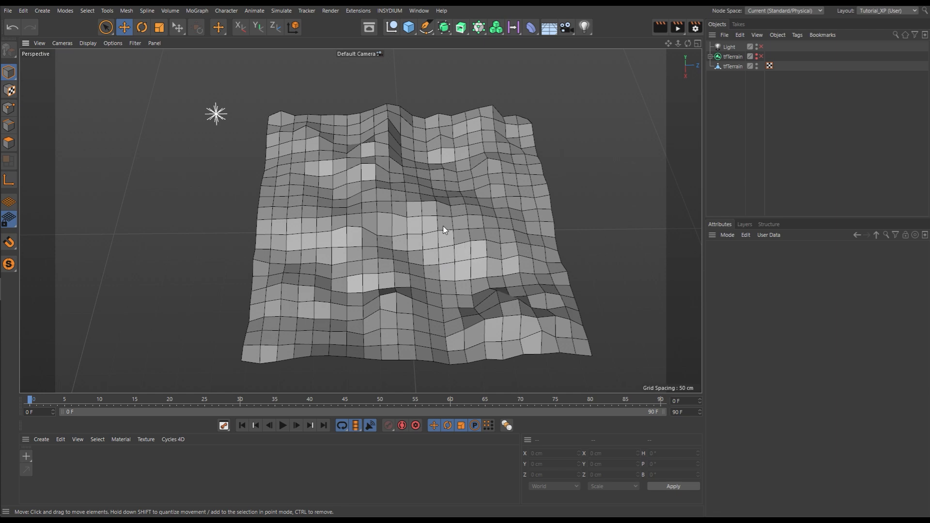
{"action": "left_click_drag", "start_coordinate": [444, 226], "coordinate": [398, 230], "text": "alt"}
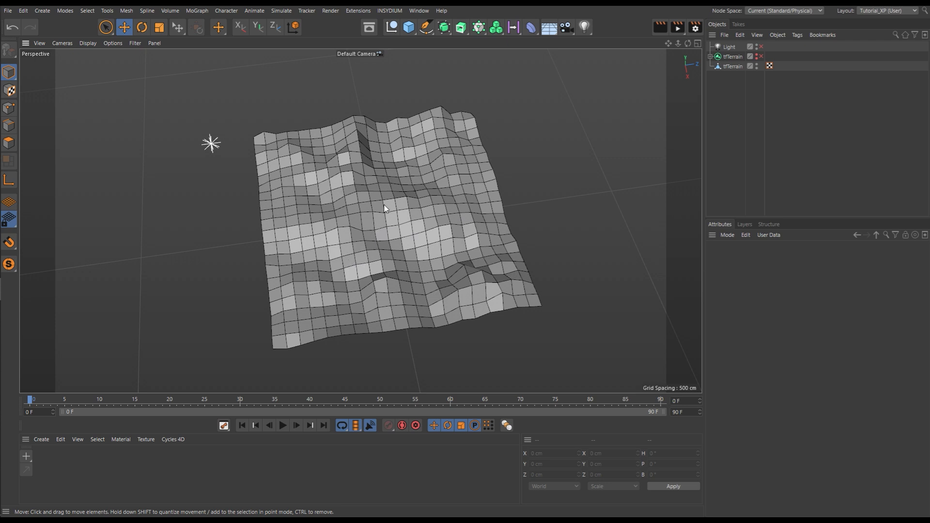
{"action": "mouse_move", "coordinate": [357, 219]}
{"action": "left_mouse_down", "text": "alt"}
{"action": "mouse_move", "coordinate": [442, 189]}
{"action": "mouse_move", "coordinate": [352, 234]}
{"action": "mouse_move", "coordinate": [367, 234]}
{"action": "left_mouse_up", "text": "alt"}
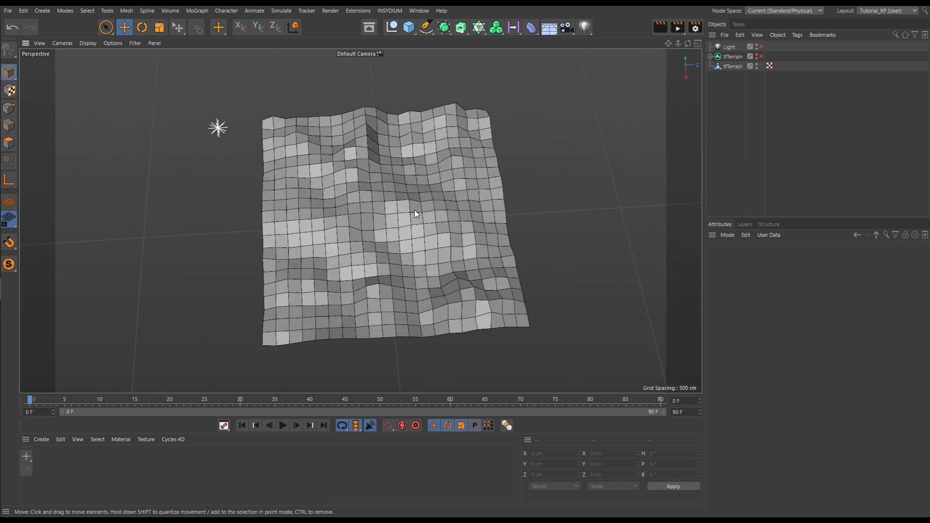
{"action": "left_click", "coordinate": [442, 26]}
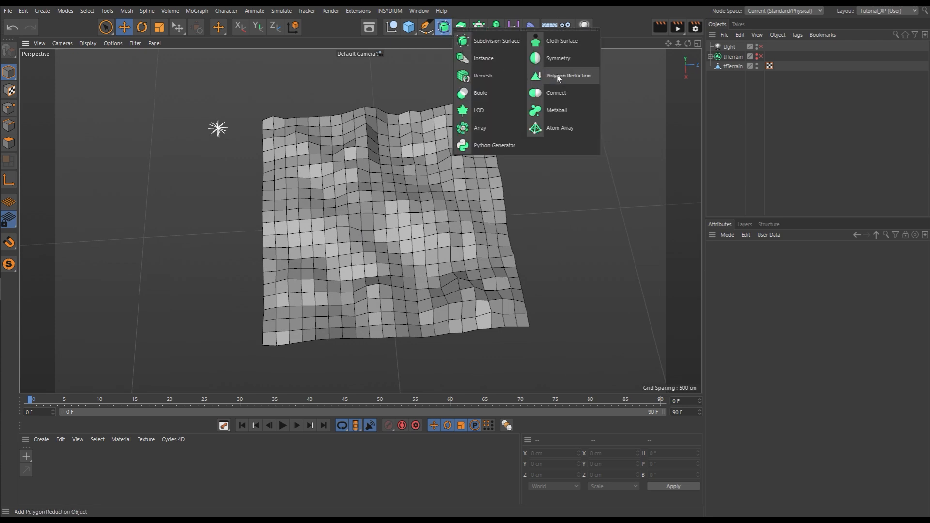
{"action": "left_click", "coordinate": [570, 77]}
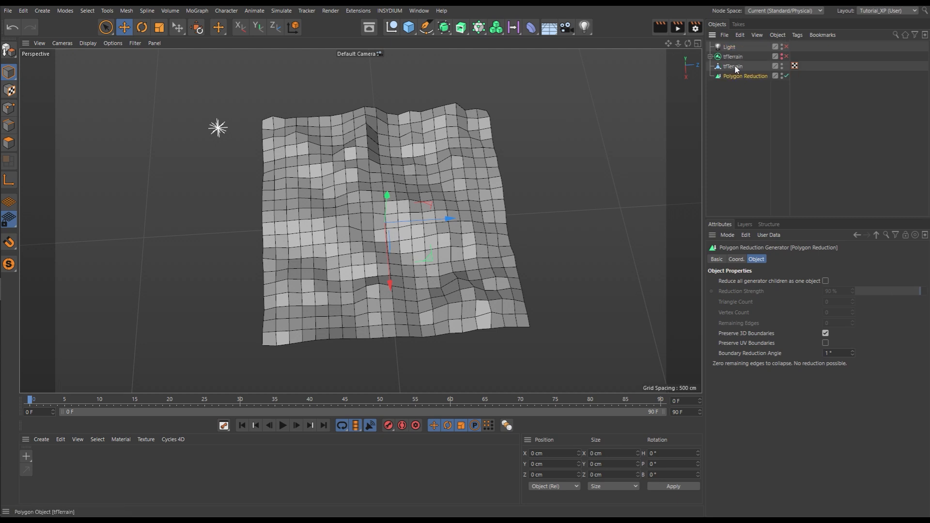
{"action": "left_click_drag", "start_coordinate": [732, 67], "coordinate": [737, 76]}
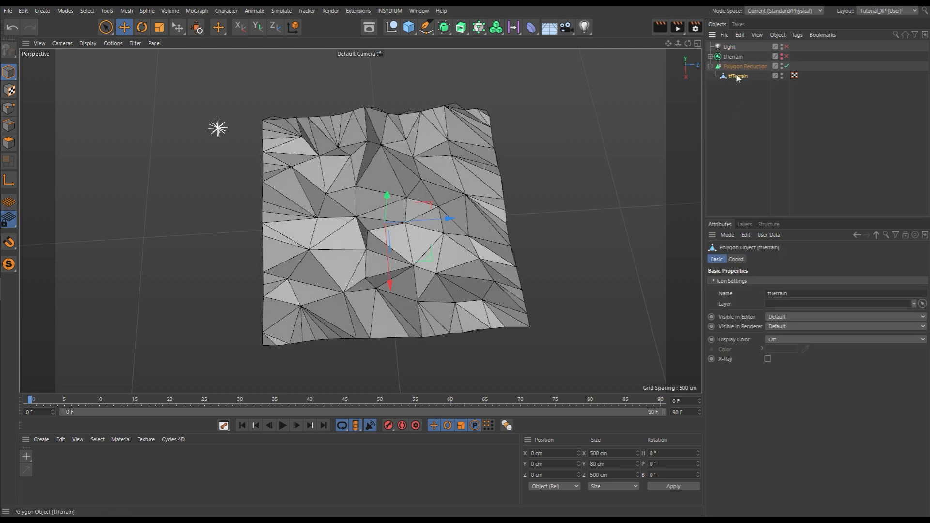
{"action": "mouse_move", "coordinate": [382, 233]}
{"action": "left_mouse_down", "text": "alt"}
{"action": "mouse_move", "coordinate": [372, 199]}
{"action": "mouse_move", "coordinate": [377, 164]}
{"action": "mouse_move", "coordinate": [350, 205]}
{"action": "mouse_move", "coordinate": [349, 240]}
{"action": "mouse_move", "coordinate": [398, 234]}
{"action": "mouse_move", "coordinate": [406, 219]}
{"action": "mouse_move", "coordinate": [379, 210]}
{"action": "left_mouse_up", "text": "alt"}
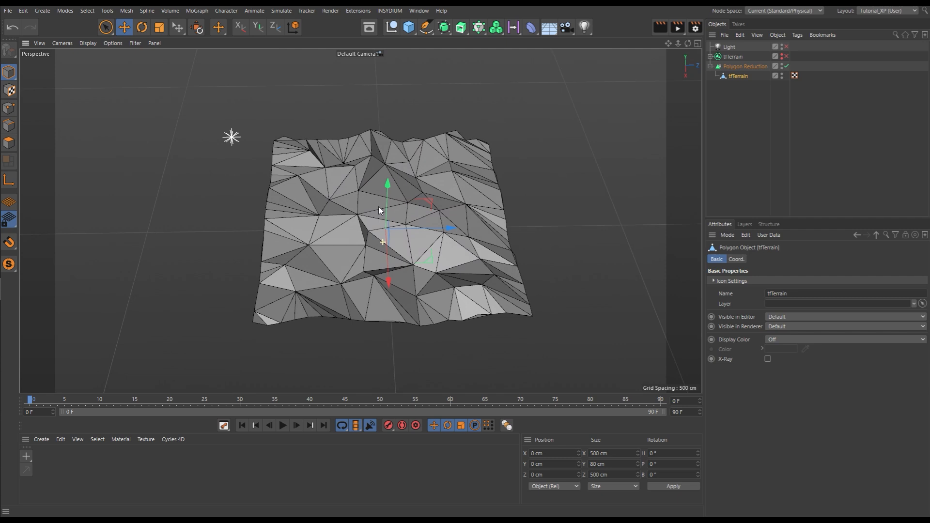
Enable the light and examine the shading of the reduced terrain from several angles
{"action": "left_click", "coordinate": [786, 47]}
{"action": "mouse_move", "coordinate": [416, 208]}
{"action": "left_mouse_down", "text": "alt"}
{"action": "mouse_move", "coordinate": [400, 236]}
{"action": "mouse_move", "coordinate": [412, 196]}
{"action": "left_mouse_up", "text": "alt"}
{"action": "left_click_drag", "start_coordinate": [397, 273], "coordinate": [372, 257], "text": "alt"}
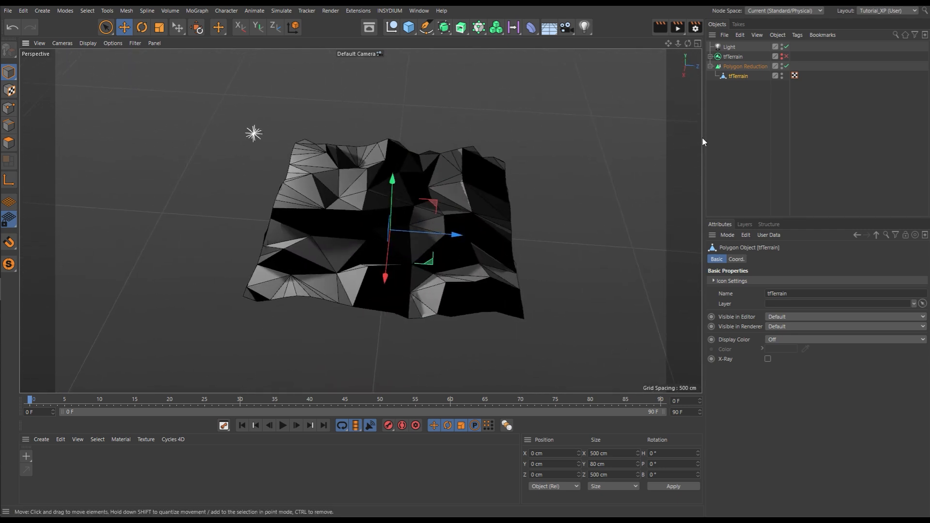
{"action": "left_click", "coordinate": [744, 118]}
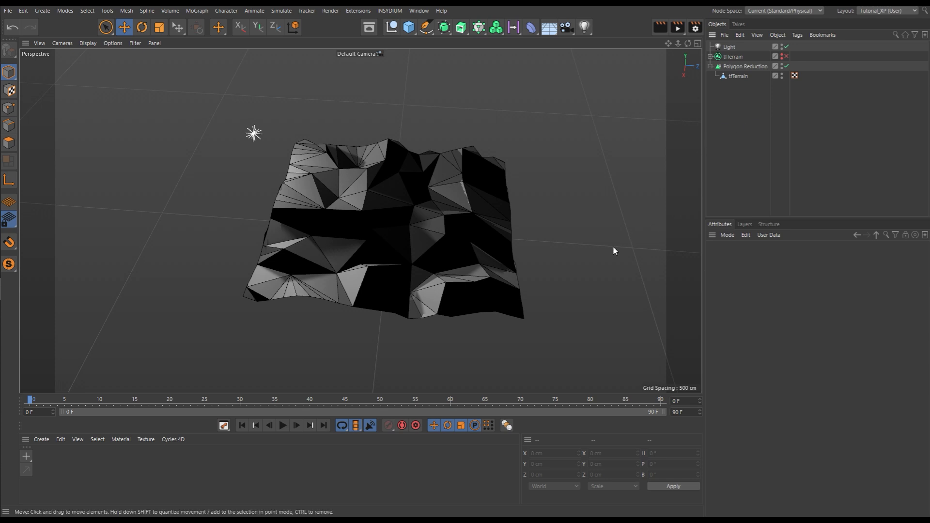
{"action": "left_click_drag", "start_coordinate": [361, 217], "coordinate": [401, 204], "text": "alt"}
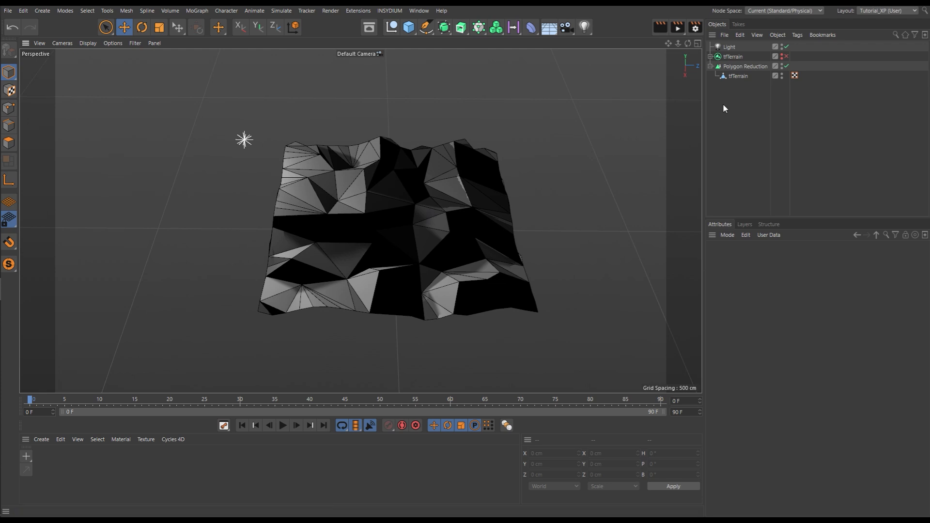
Make a polygon copy of the Polygon Reduction result with Current State to Object
{"action": "left_click", "coordinate": [710, 65]}
{"action": "right_click", "coordinate": [732, 66]}
{"action": "mouse_move", "coordinate": [738, 71]}
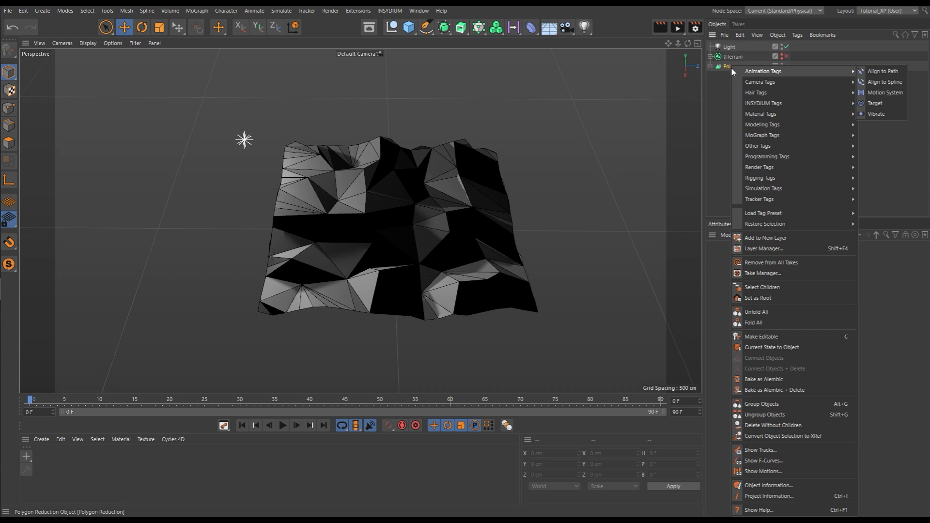
{"action": "mouse_move", "coordinate": [780, 217]}
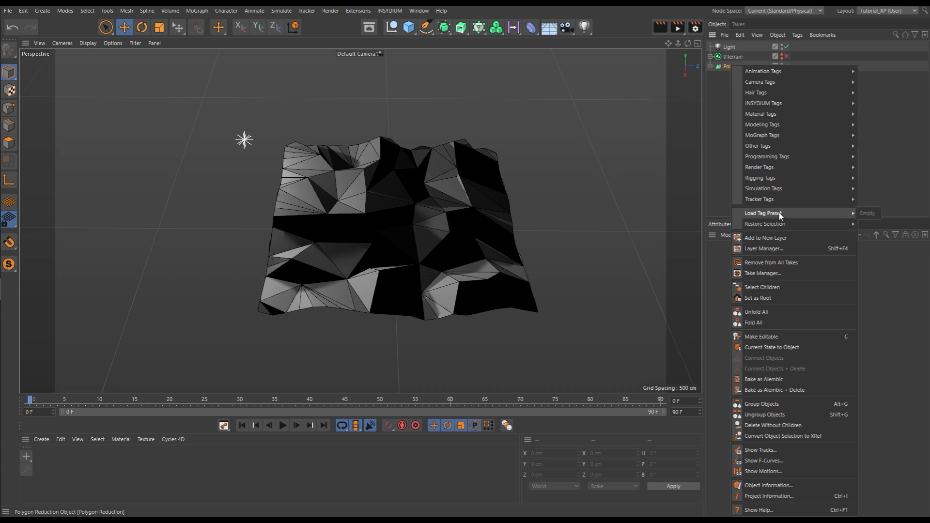
{"action": "left_click", "coordinate": [771, 347]}
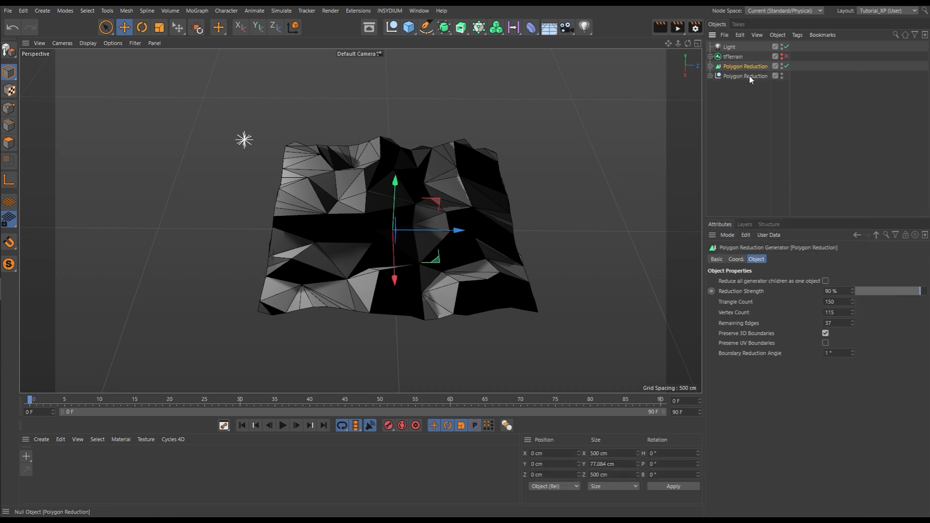
Move the new tfTerrain mesh out of the Polygon Reduction null and delete the empty null
{"action": "left_click", "coordinate": [710, 76]}
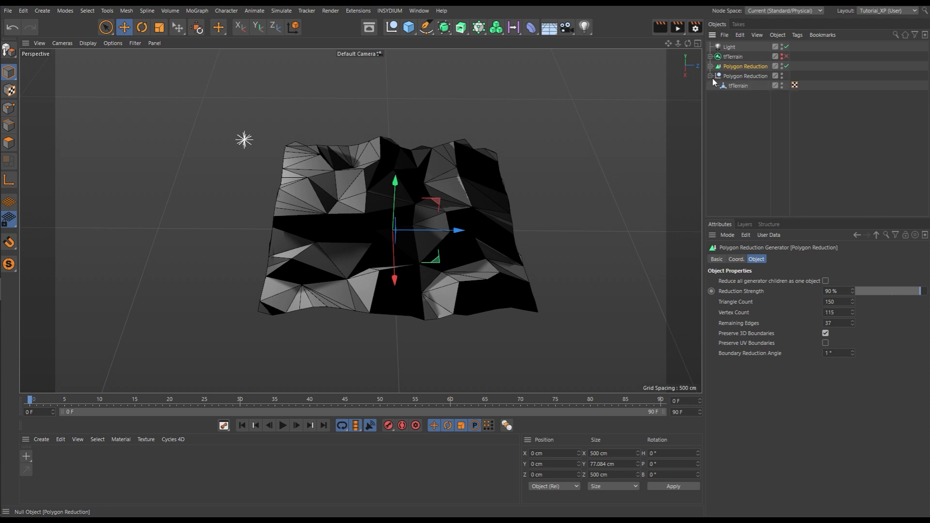
{"action": "left_click", "coordinate": [738, 86]}
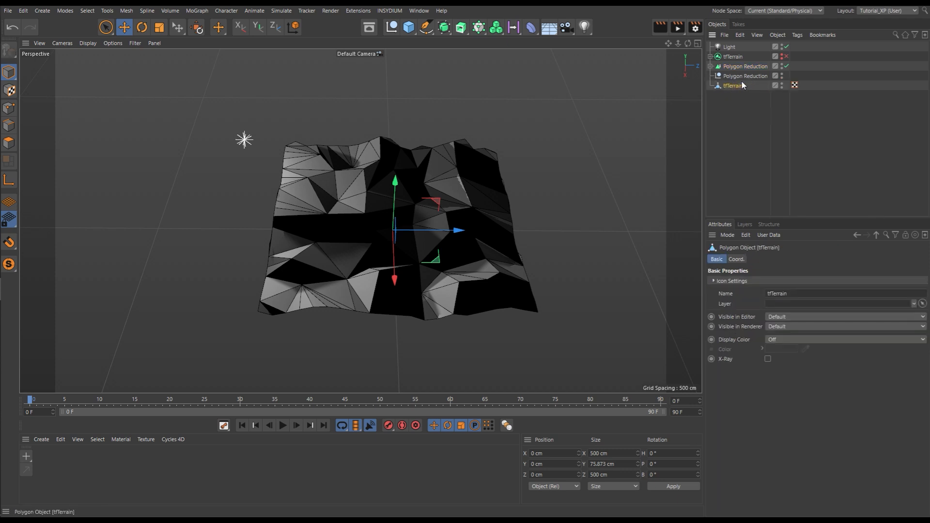
{"action": "left_click", "coordinate": [740, 77]}
{"action": "key", "text": "Delete"}
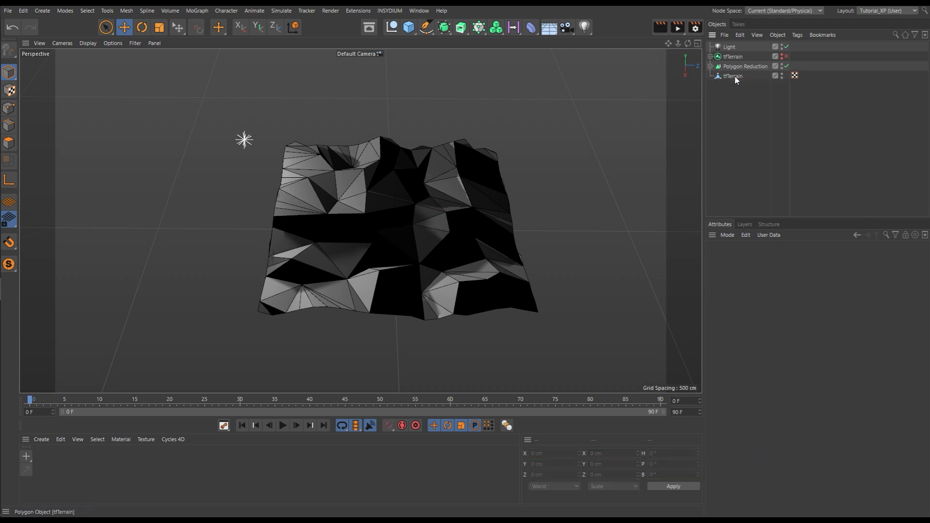
Disable the Polygon Reduction generator and hide it in the editor and renderer
{"action": "left_click", "coordinate": [786, 67]}
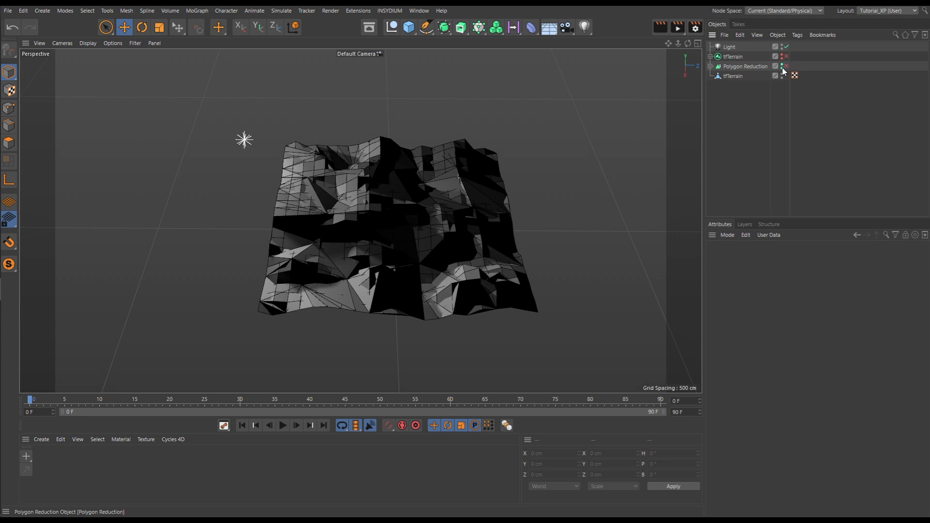
{"action": "left_click", "coordinate": [783, 68]}
{"action": "left_click", "coordinate": [711, 66]}
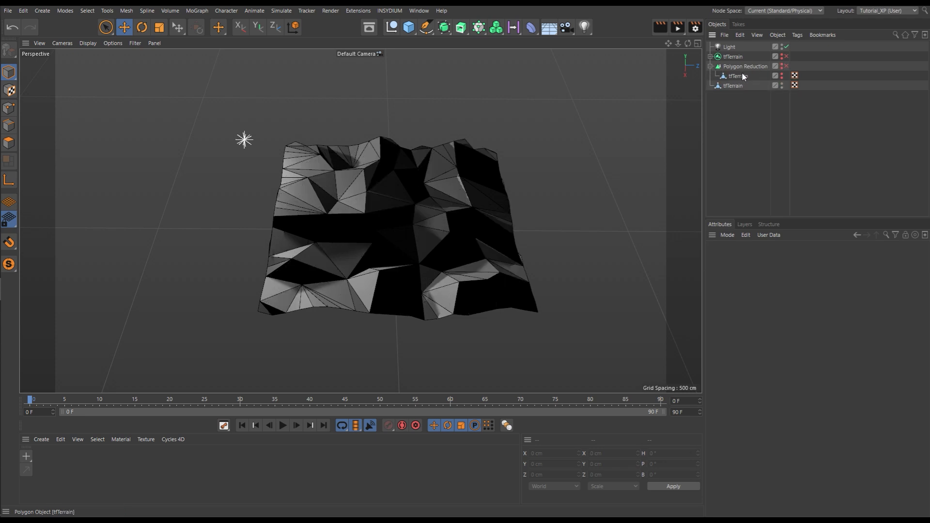
{"action": "left_click", "coordinate": [710, 66]}
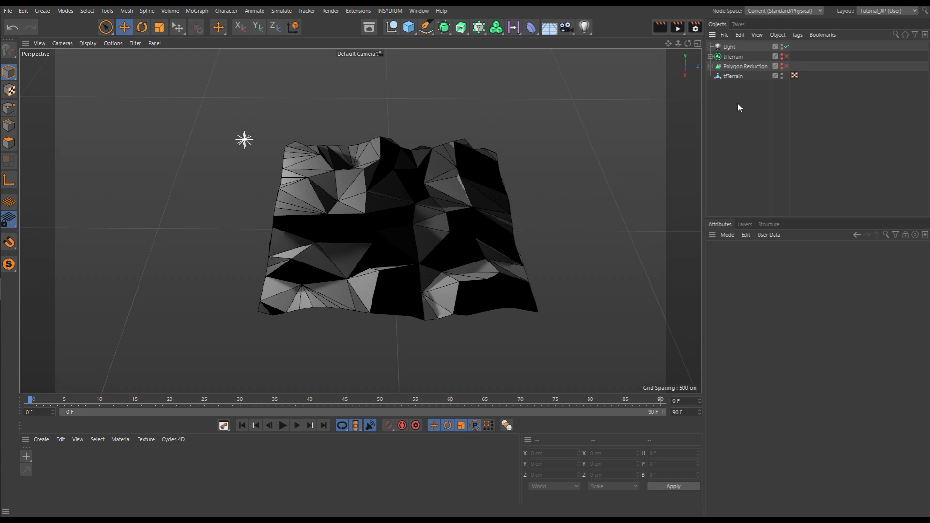
Group the original tfTerrain generator and the Polygon Reduction generator in a null named Scene_Geo
{"action": "left_click", "coordinate": [732, 56]}
{"action": "left_click", "coordinate": [742, 66], "text": "ctrl"}
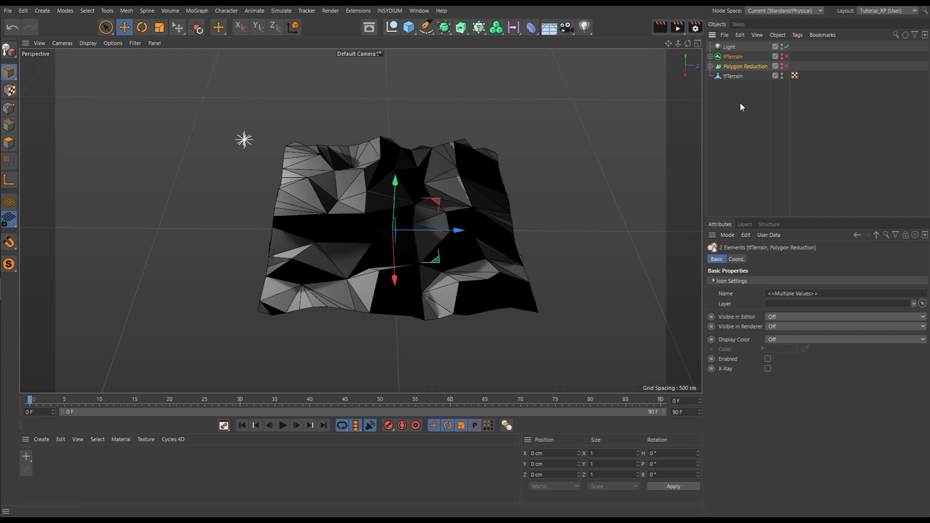
{"action": "key", "text": "alt+g"}
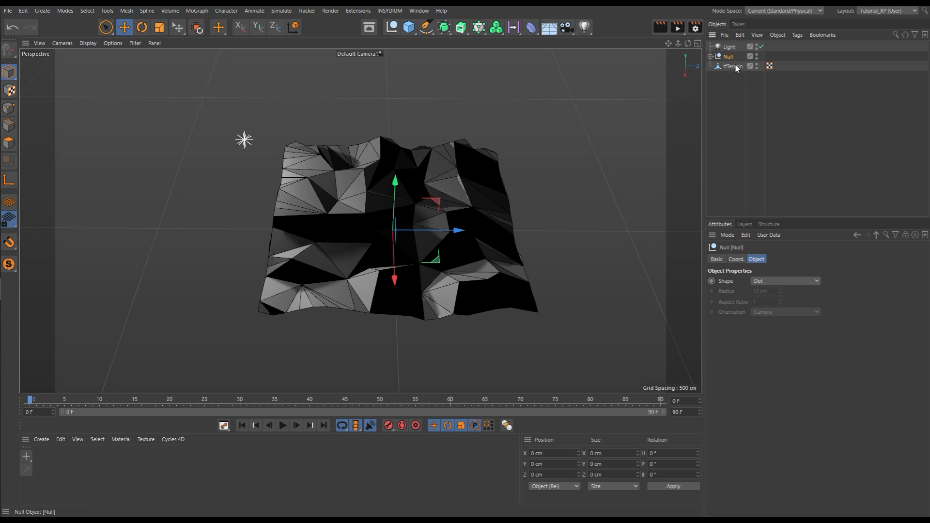
{"action": "left_click", "coordinate": [716, 259]}
{"action": "double_click", "coordinate": [787, 294]}
{"action": "type", "text": "Scene_Geo"}
{"action": "key", "text": "Return"}
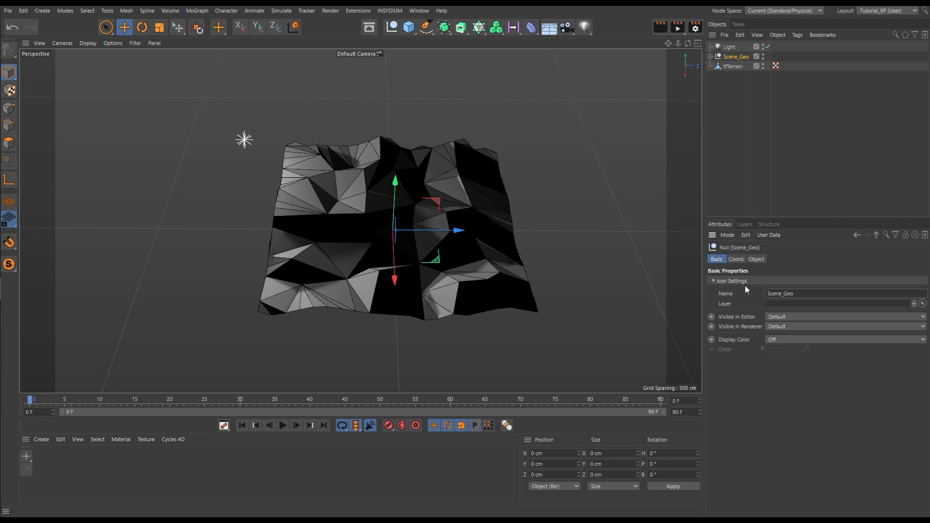
{"action": "left_click", "coordinate": [723, 114]}
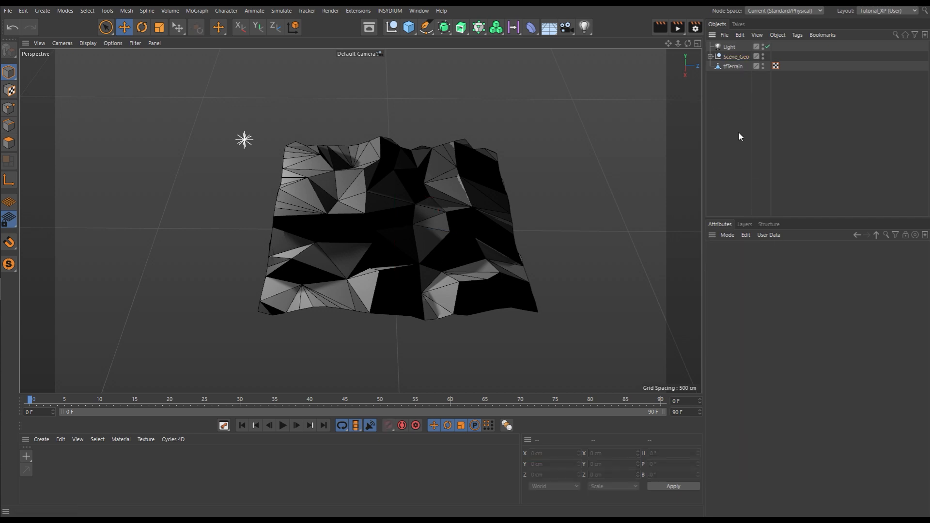
Compare the low-poly terrain with the light off and on, leaving the light disabled
{"action": "left_click", "coordinate": [768, 47]}
{"action": "left_click_drag", "start_coordinate": [436, 220], "coordinate": [392, 252], "text": "alt"}
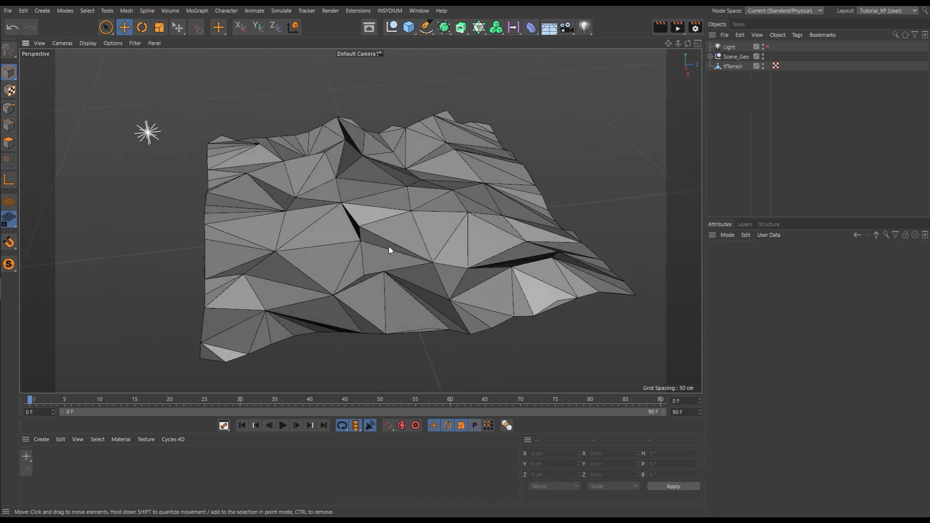
{"action": "left_click_drag", "start_coordinate": [377, 213], "coordinate": [599, 81], "text": "alt"}
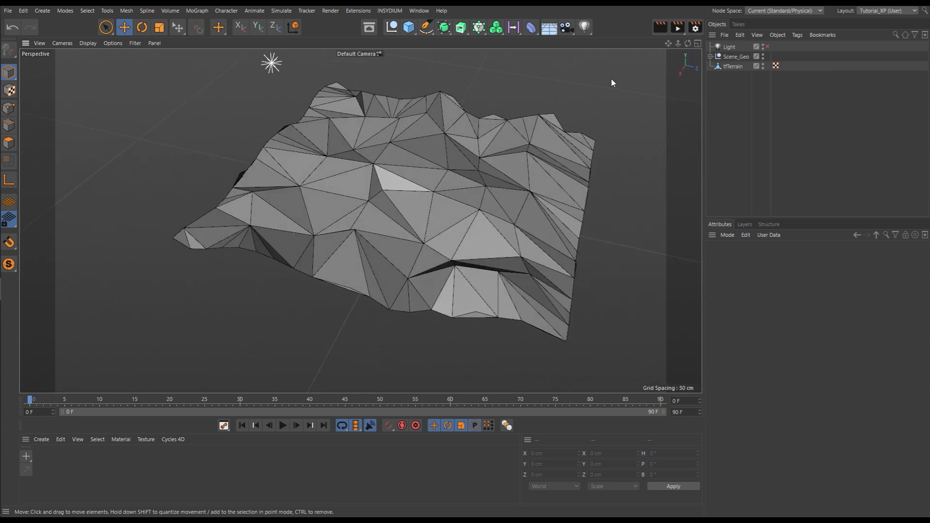
{"action": "left_click", "coordinate": [768, 47]}
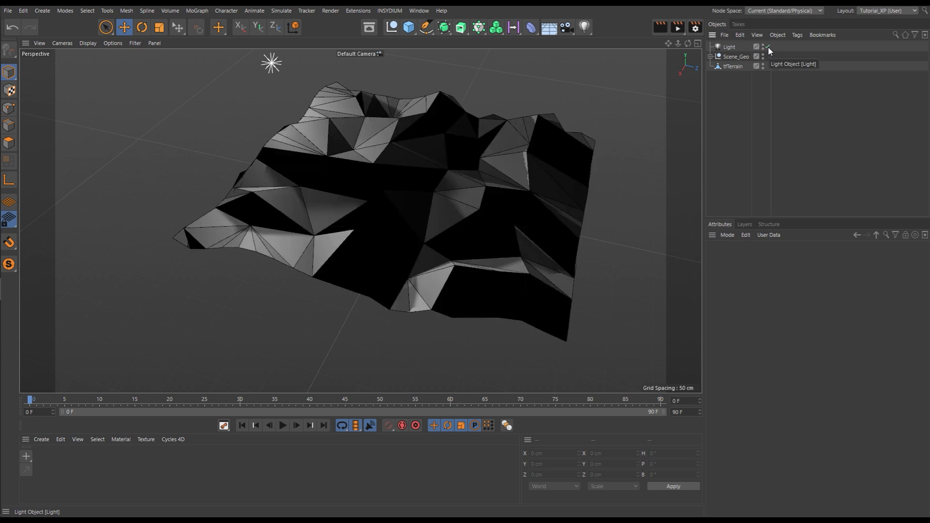
{"action": "left_click", "coordinate": [768, 46]}
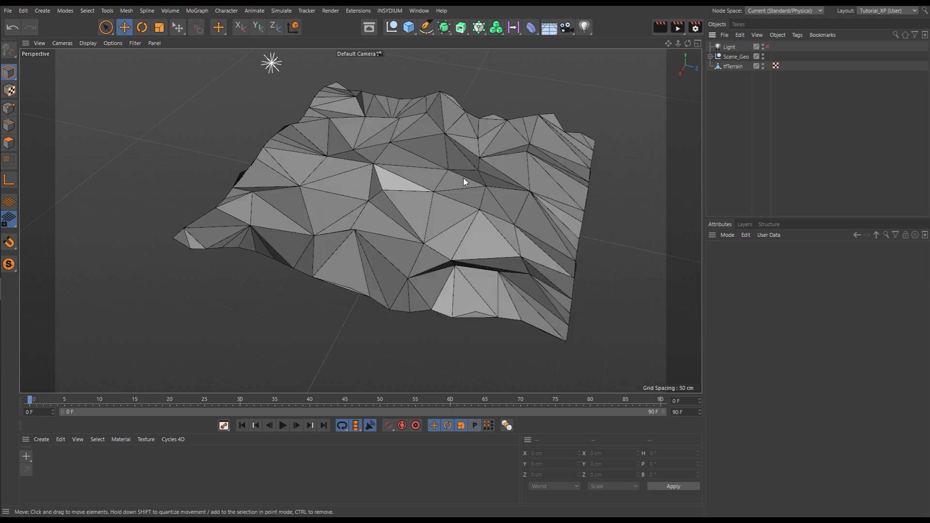
Delete the light from the scene
{"action": "left_click", "coordinate": [730, 49]}
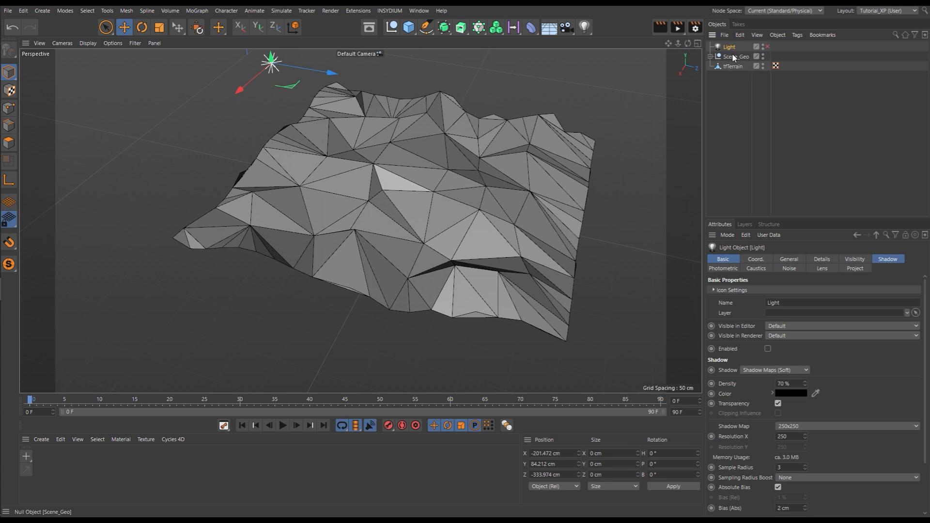
{"action": "key", "text": "Delete"}
{"action": "left_click_drag", "start_coordinate": [411, 208], "coordinate": [432, 235], "text": "alt"}
{"action": "scroll", "coordinate": [387, 216], "scroll_direction": "down", "scroll_amount": 10}
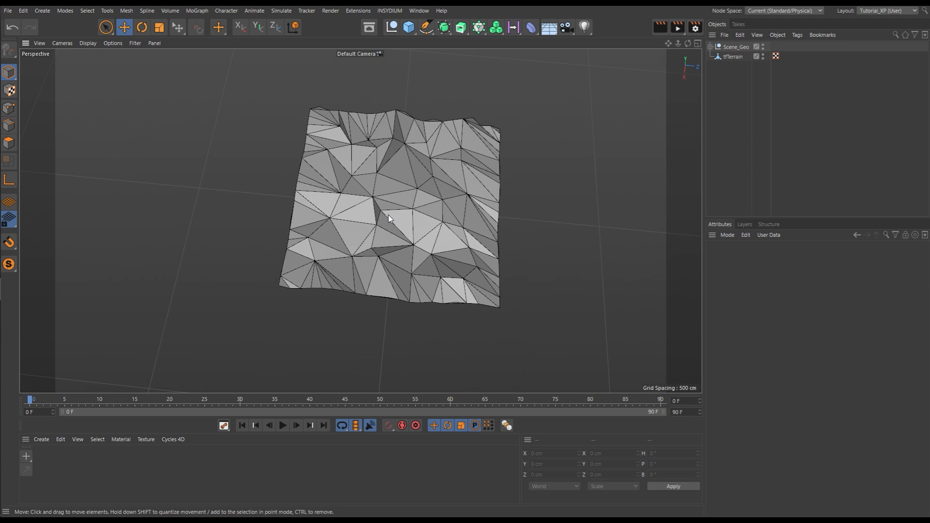
Tear off the INSYDIUM MeshTools command list and dock it as a palette between the viewport and the object list
{"action": "left_click", "coordinate": [389, 11]}
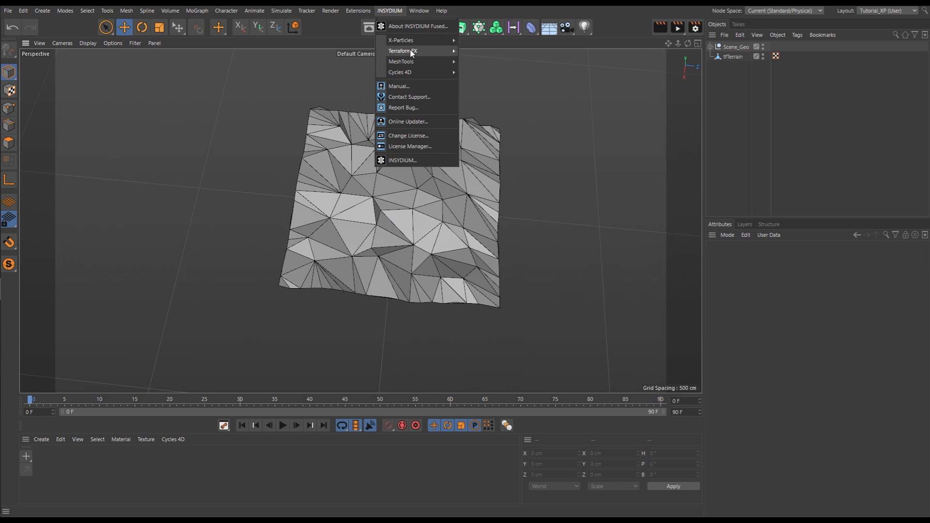
{"action": "mouse_move", "coordinate": [407, 62]}
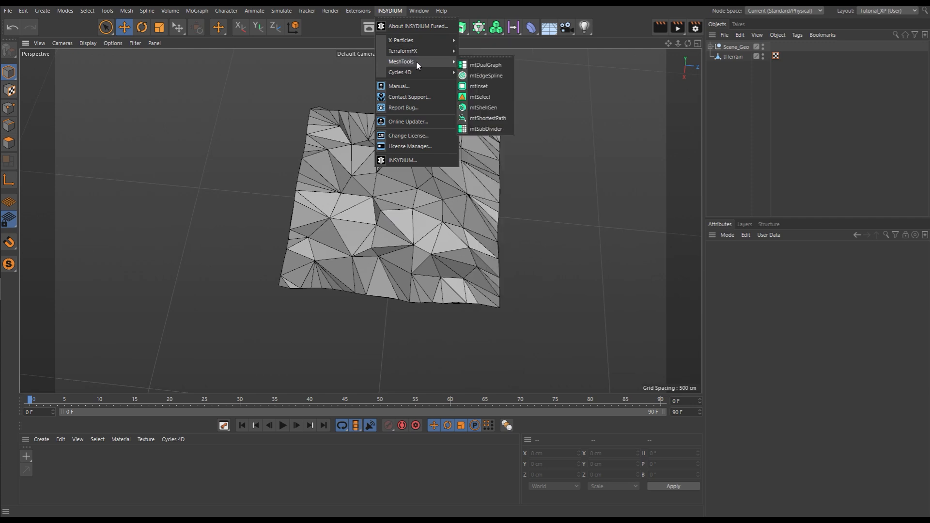
{"action": "left_click", "coordinate": [477, 58]}
{"action": "left_click_drag", "start_coordinate": [482, 50], "coordinate": [692, 117]}
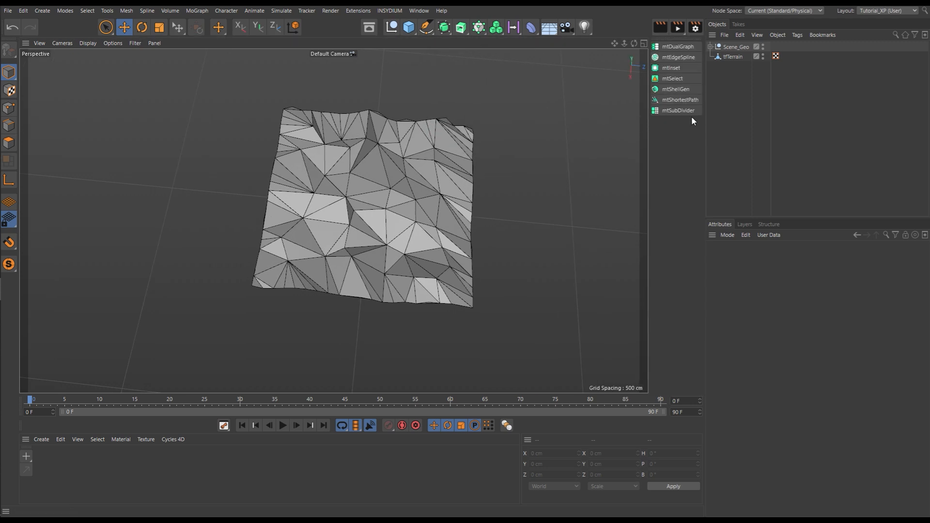
Set the docked MeshTools palette's icon size to Large Icons
{"action": "right_click", "coordinate": [677, 135]}
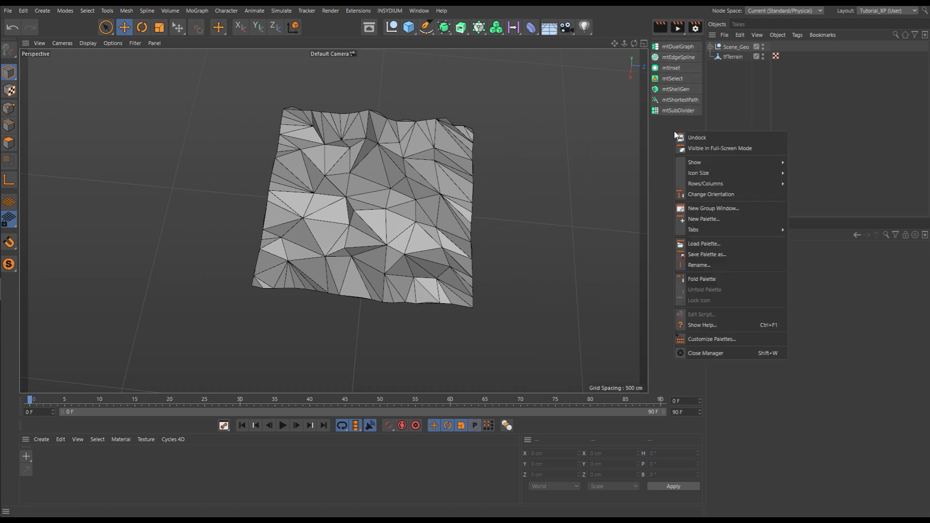
{"action": "mouse_move", "coordinate": [729, 174]}
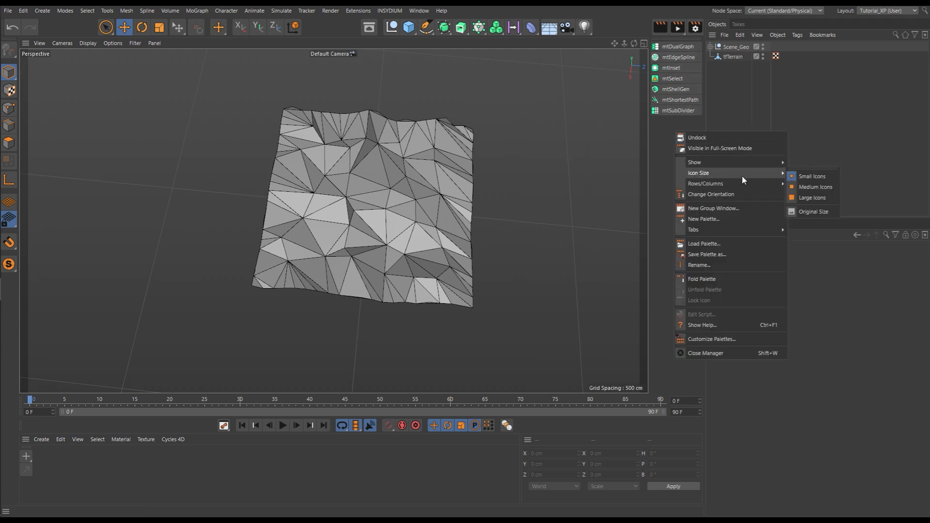
{"action": "left_click", "coordinate": [810, 197]}
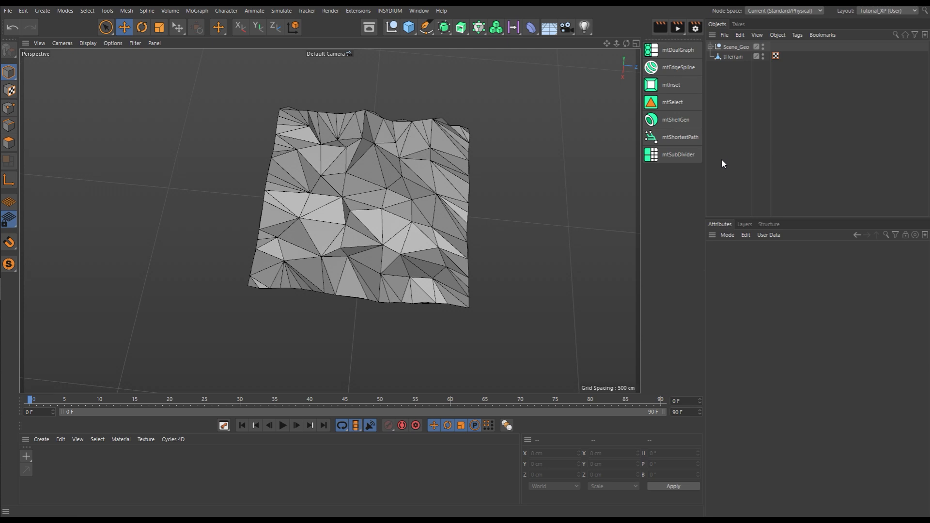
Add an mtSubDivider generator as the parent of the tfTerrain object
{"action": "scroll", "coordinate": [375, 211], "scroll_direction": "up", "scroll_amount": 8}
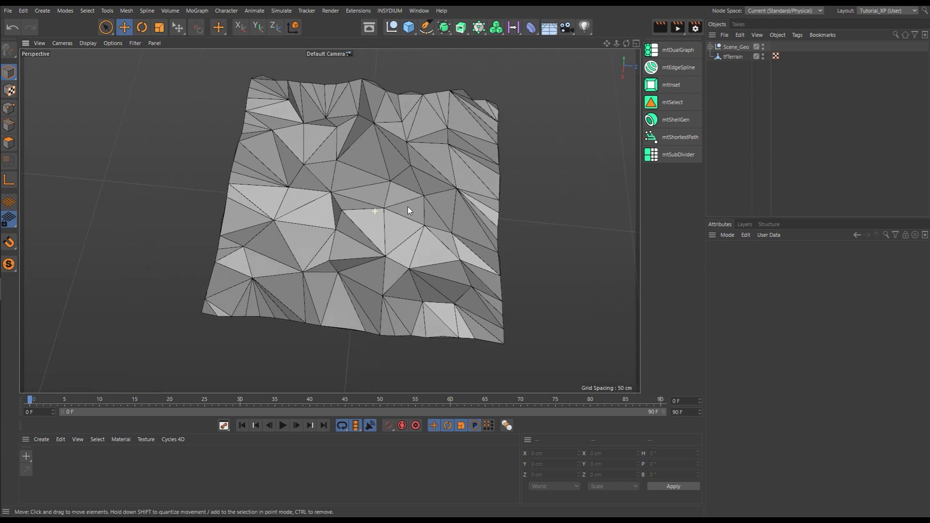
{"action": "left_click_drag", "start_coordinate": [370, 225], "coordinate": [386, 213], "text": "alt"}
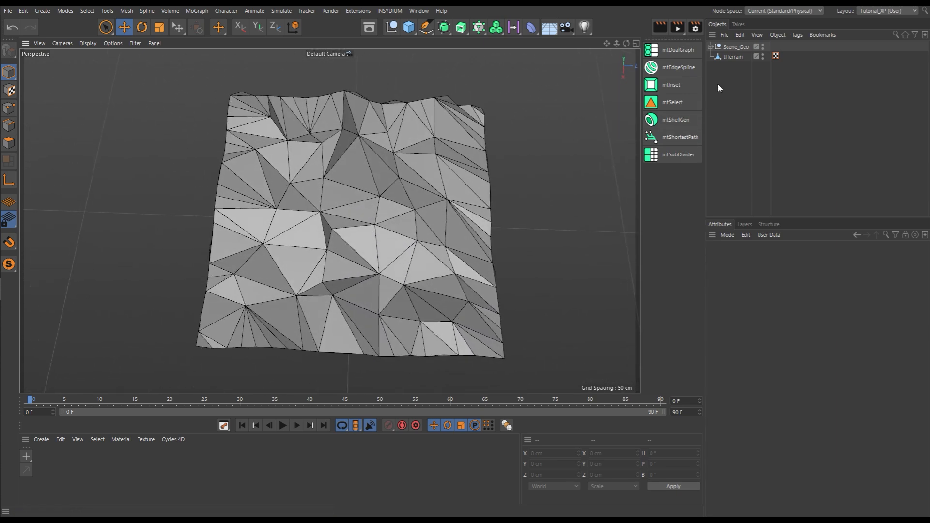
{"action": "left_click", "coordinate": [733, 57]}
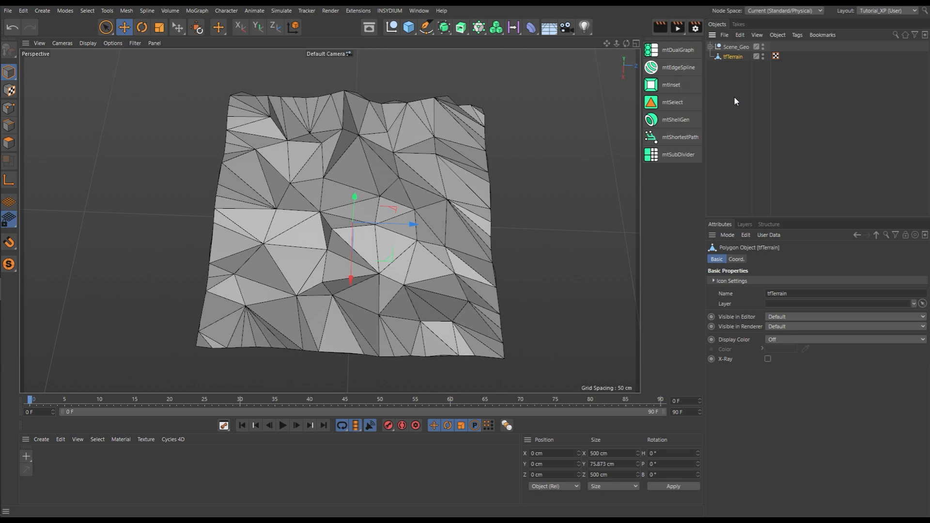
{"action": "left_click", "coordinate": [678, 153], "text": "alt"}
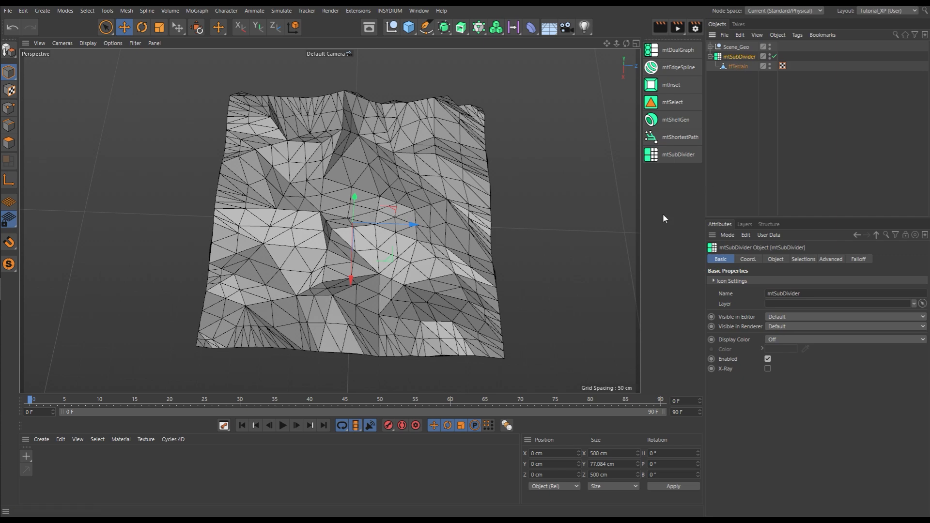
Compare the terrain mesh with the mtSubDivider disabled and enabled, leaving it enabled
{"action": "left_click_drag", "start_coordinate": [271, 185], "coordinate": [339, 174], "text": "alt"}
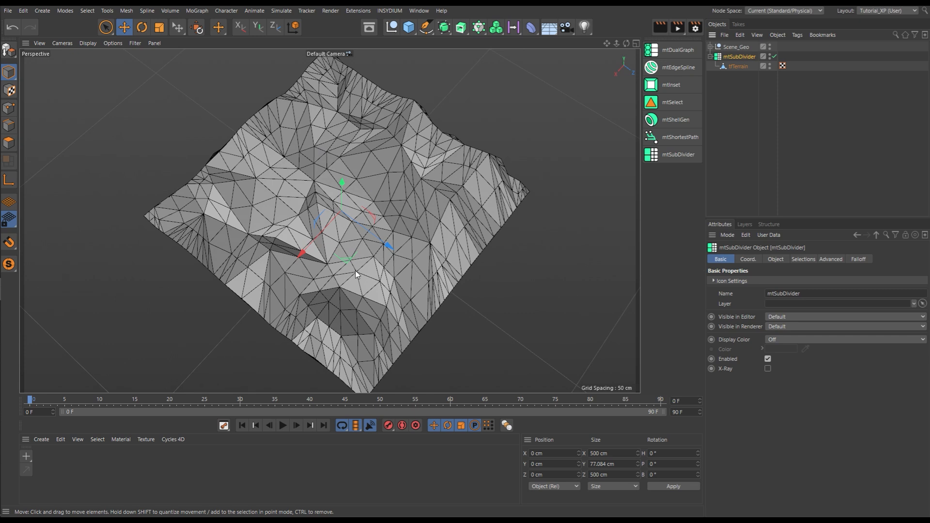
{"action": "left_click", "coordinate": [774, 56]}
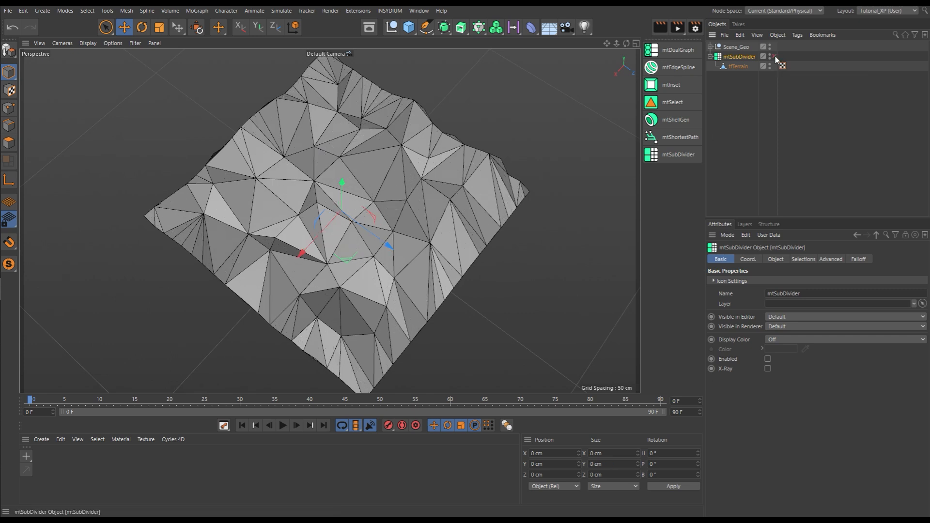
{"action": "left_click", "coordinate": [774, 57]}
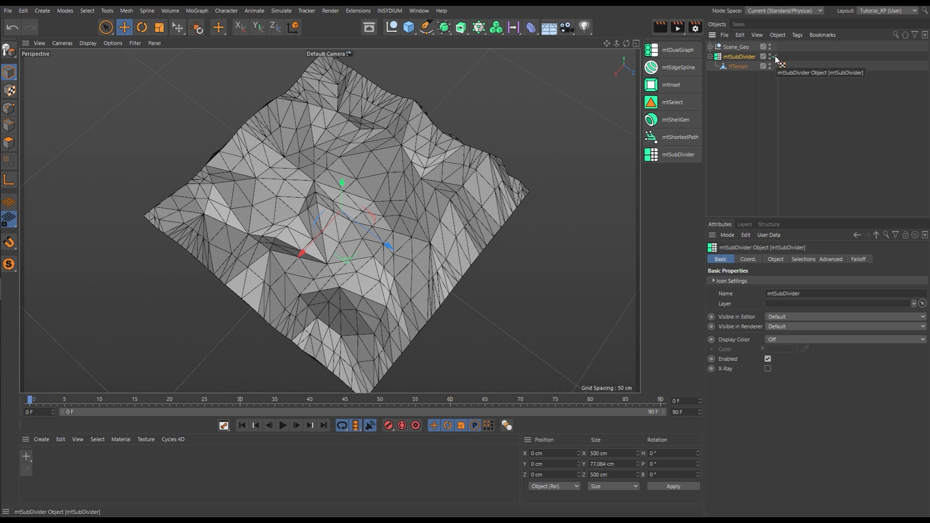
Try Subdivision levels 3 and 1 on the mtSubDivider and leave Subdivision at 2
{"action": "left_click", "coordinate": [775, 259]}
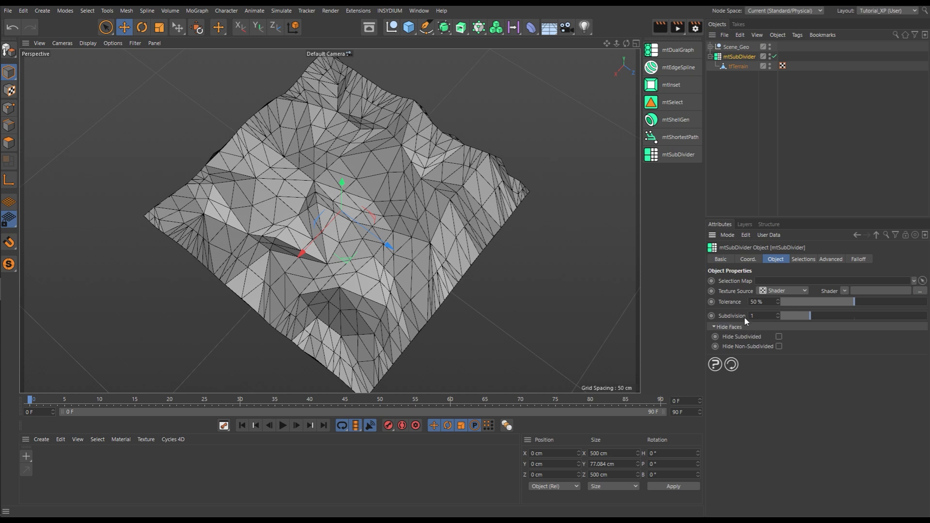
{"action": "left_click", "coordinate": [778, 314]}
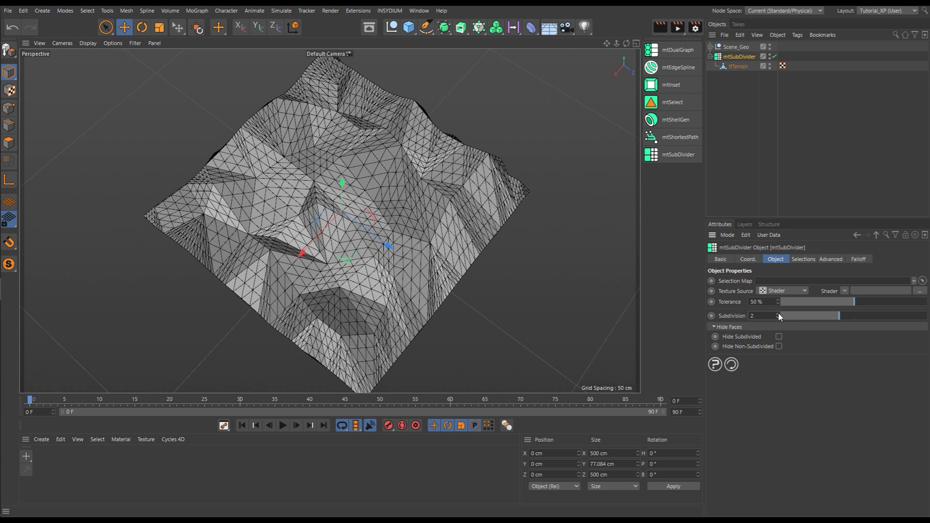
{"action": "left_click", "coordinate": [778, 314]}
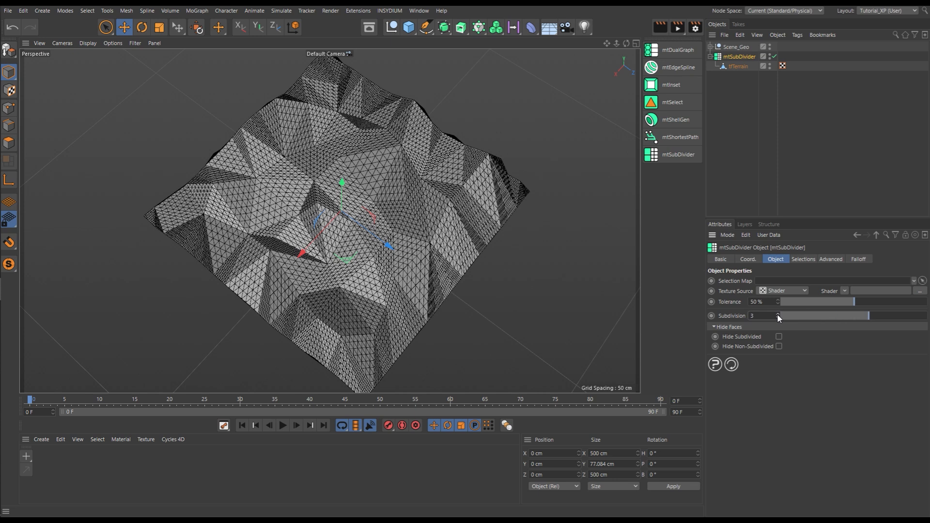
{"action": "left_click", "coordinate": [778, 314]}
{"action": "type", "text": "1"}
{"action": "key", "text": "Return"}
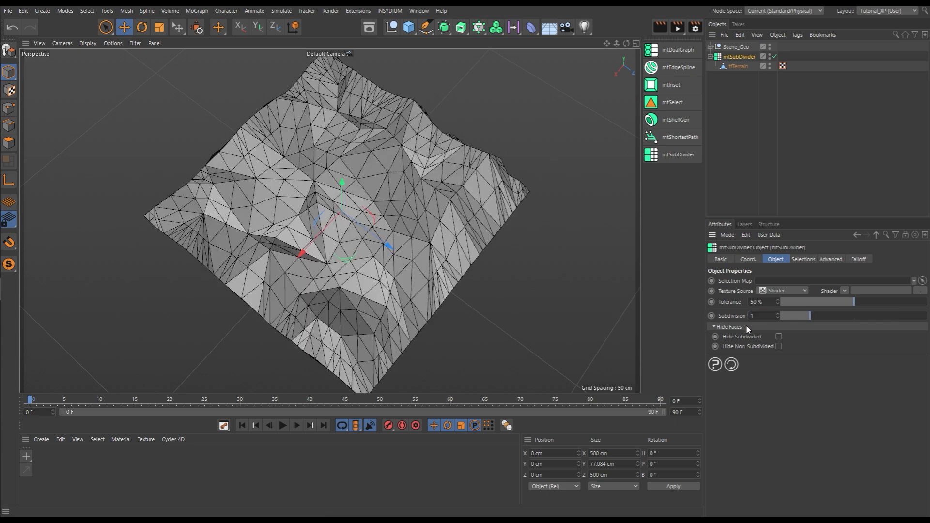
{"action": "type", "text": "2"}
{"action": "key", "text": "Return"}
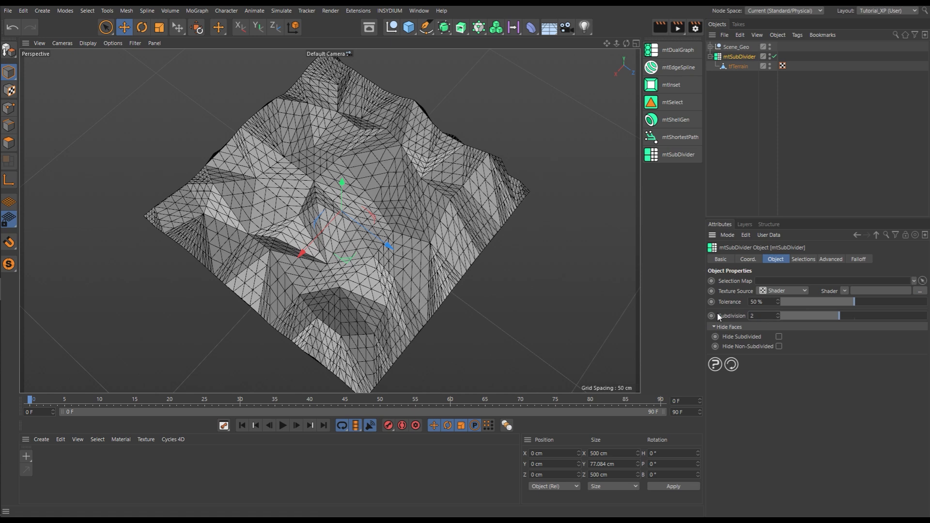
Load a Noise shader as the mtSubDivider's texture source
{"action": "left_click_drag", "start_coordinate": [345, 137], "coordinate": [371, 175], "text": "alt"}
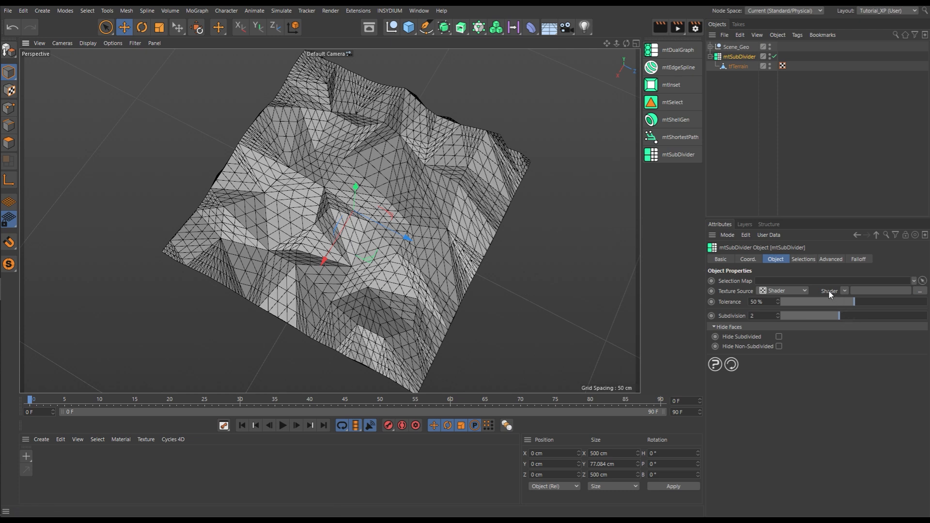
{"action": "left_click", "coordinate": [844, 291]}
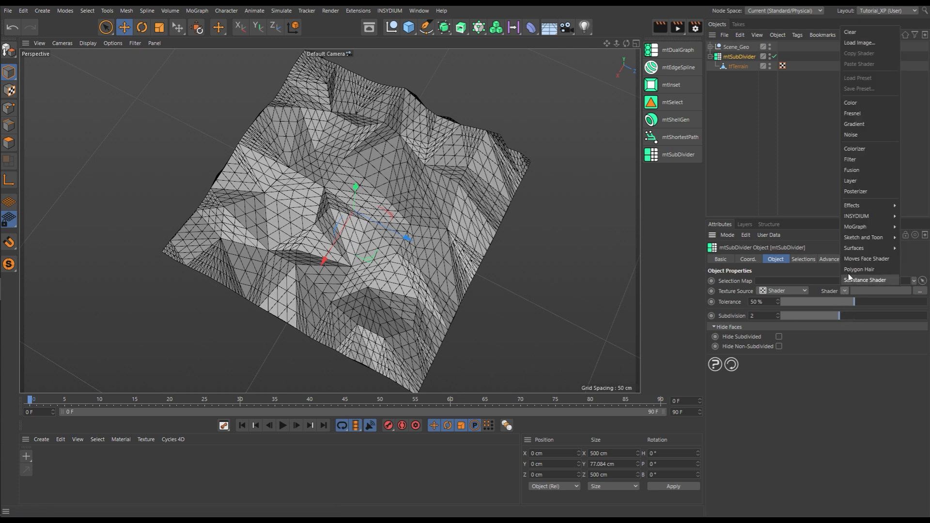
{"action": "left_click", "coordinate": [850, 135]}
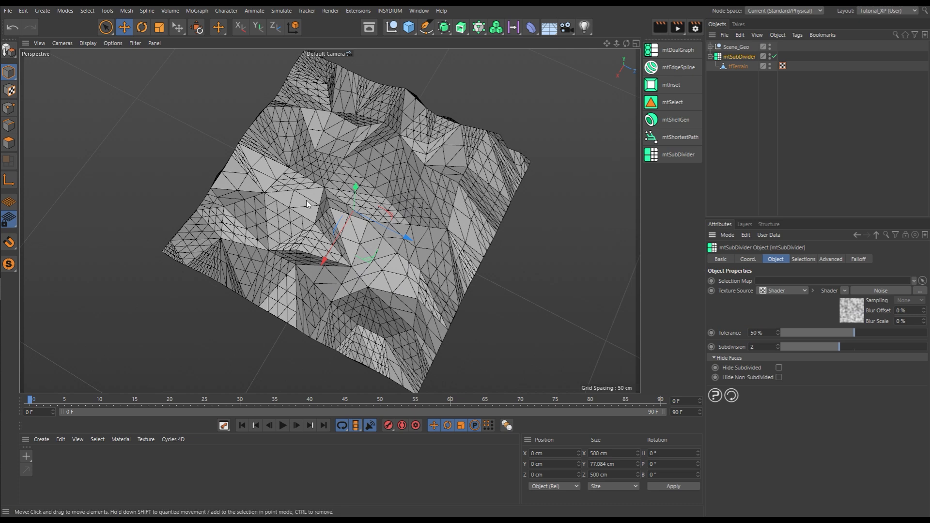
Preview the animated noise subdivision on the timeline and set the Noise shader's Animation Speed to 0
{"action": "left_click", "coordinate": [850, 316]}
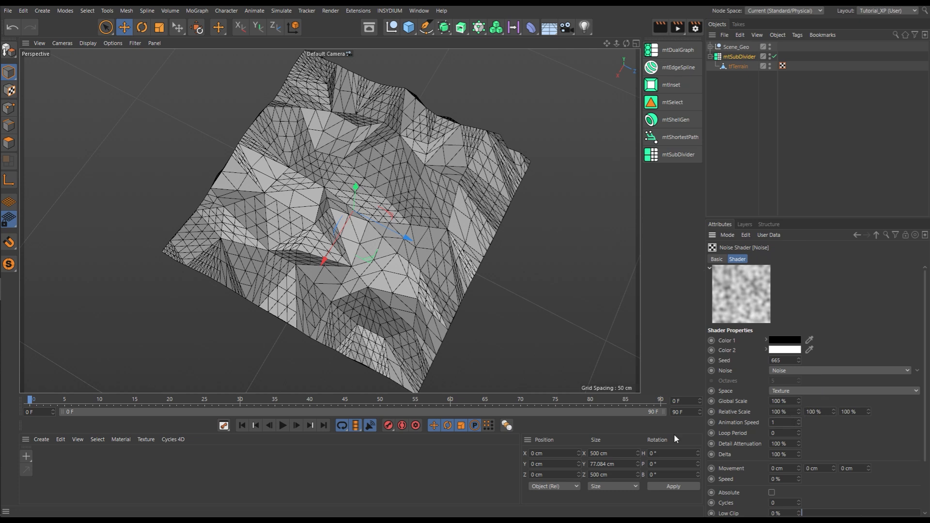
{"action": "left_click", "coordinate": [283, 425]}
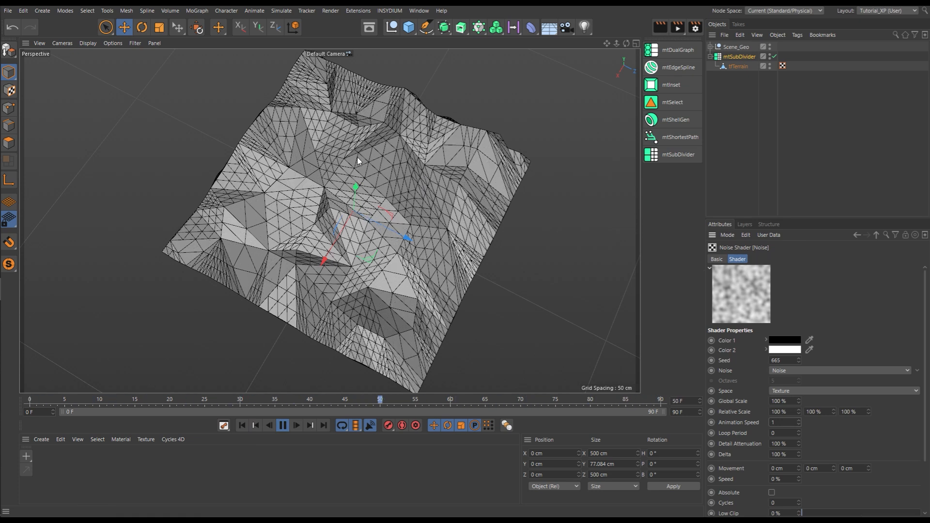
{"action": "left_click", "coordinate": [281, 425]}
{"action": "left_click", "coordinate": [778, 423]}
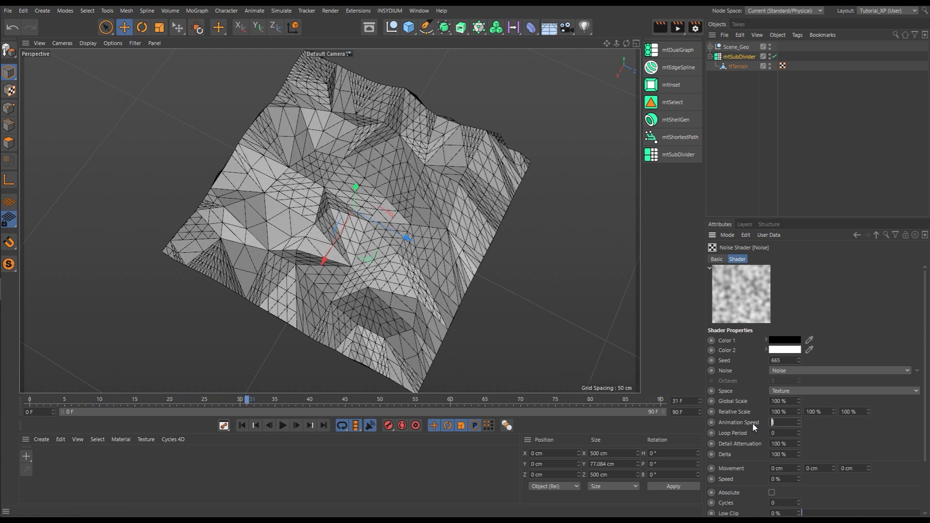
{"action": "type", "text": "0"}
{"action": "key", "text": "Return"}
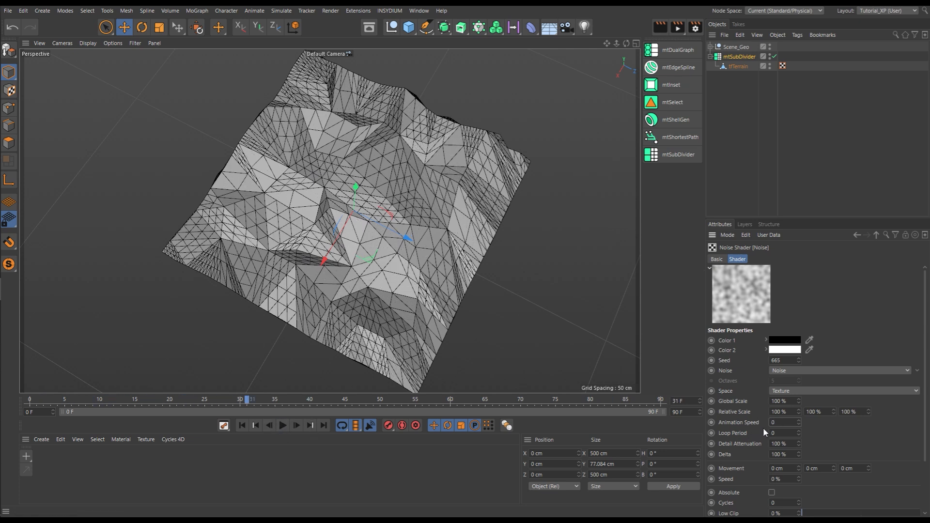
Set the Noise shader's Global Scale to 200 % and the mtSubDivider's Tolerance to 49.7 %
{"action": "left_click", "coordinate": [794, 401]}
{"action": "type", "text": "200"}
{"action": "key", "text": "Return"}
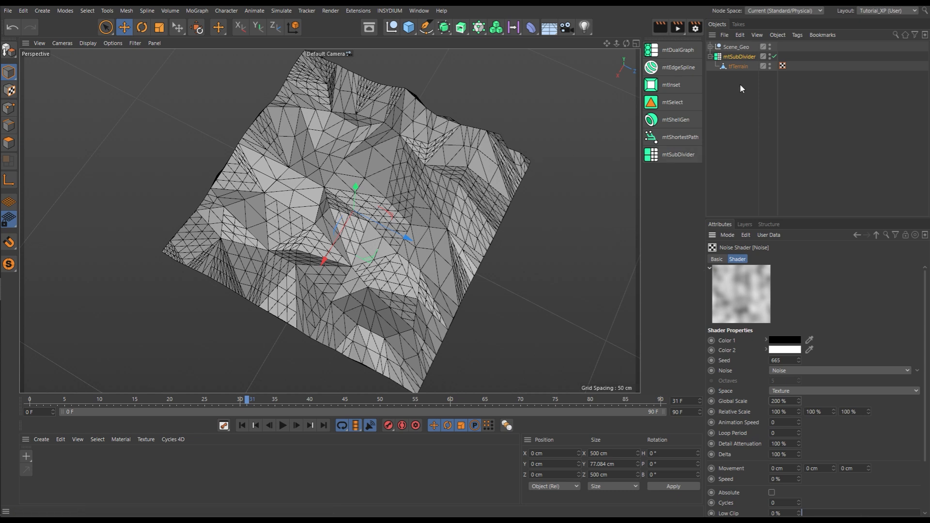
{"action": "left_click", "coordinate": [737, 59]}
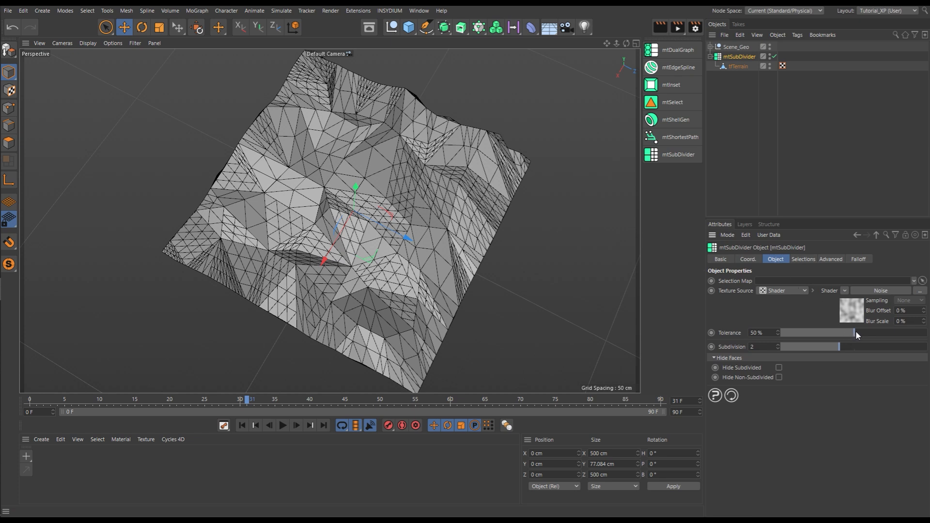
{"action": "mouse_move", "coordinate": [856, 332]}
{"action": "left_mouse_down"}
{"action": "mouse_move", "coordinate": [869, 338]}
{"action": "mouse_move", "coordinate": [836, 338]}
{"action": "mouse_move", "coordinate": [855, 331]}
{"action": "left_mouse_up"}
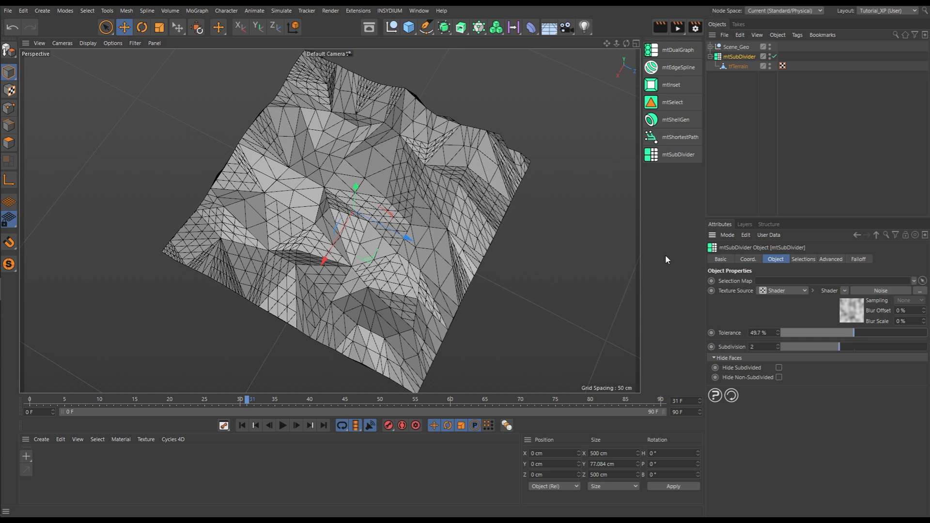
Set the Global Scale of the mtSubDivider's Noise shader to 50 %
{"action": "left_click", "coordinate": [851, 311]}
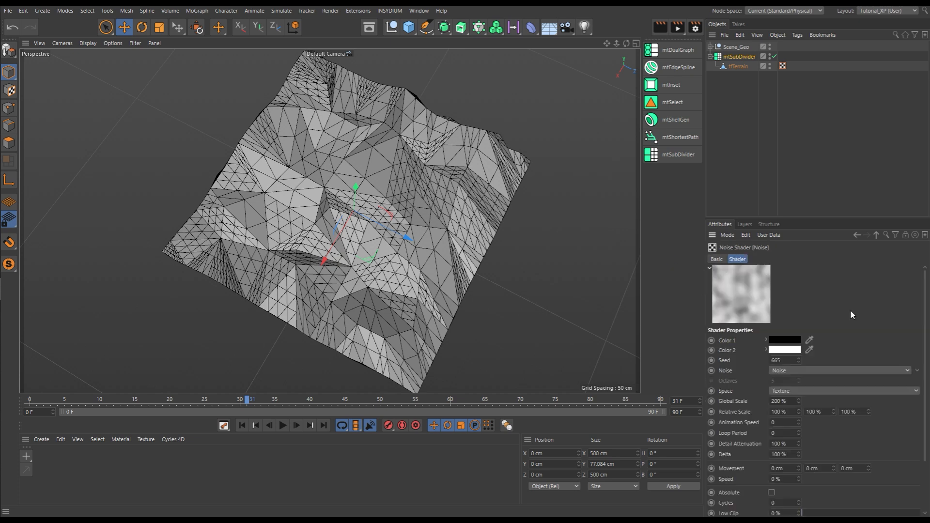
{"action": "left_click", "coordinate": [781, 401]}
{"action": "type", "text": "50"}
{"action": "key", "text": "Return"}
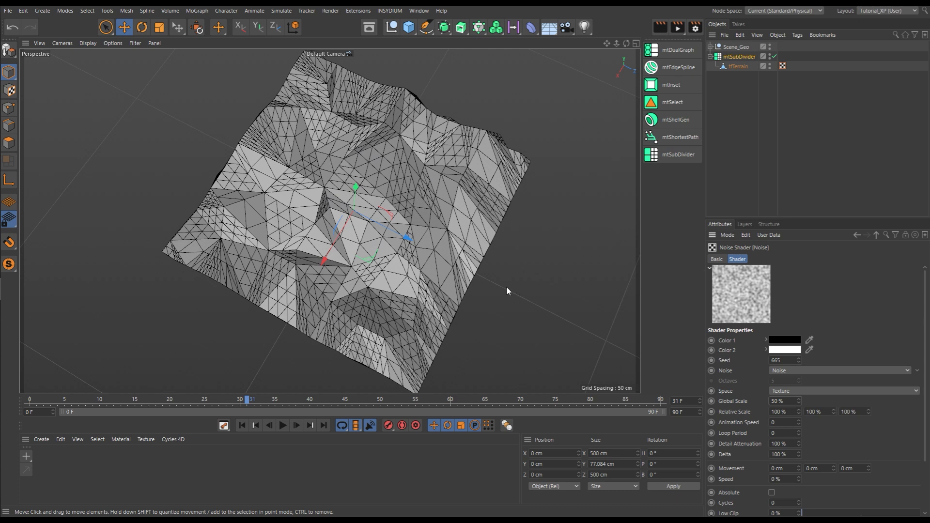
Set the mtSubDivider's Tolerance to 55.3 % and inspect the partly subdivided terrain with nothing selected
{"action": "left_click", "coordinate": [739, 58]}
{"action": "left_click_drag", "start_coordinate": [855, 334], "coordinate": [863, 334]}
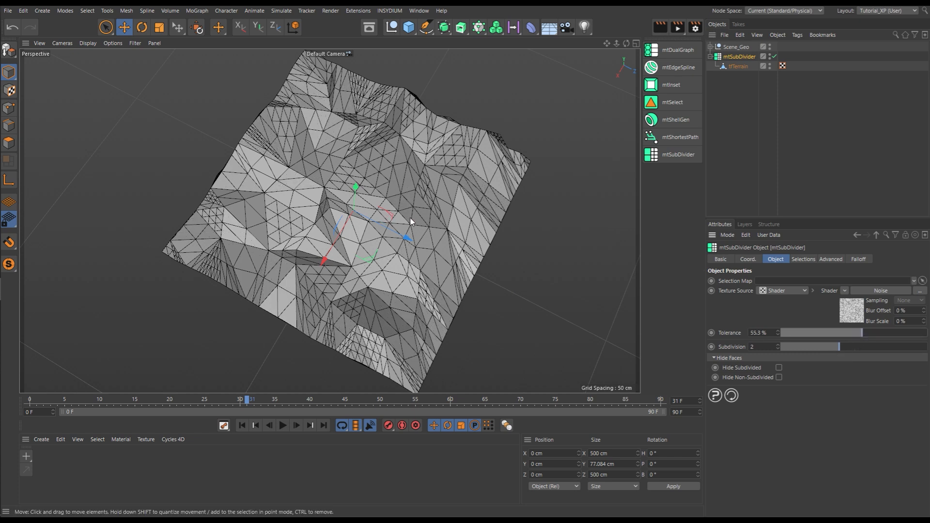
{"action": "left_click", "coordinate": [738, 107]}
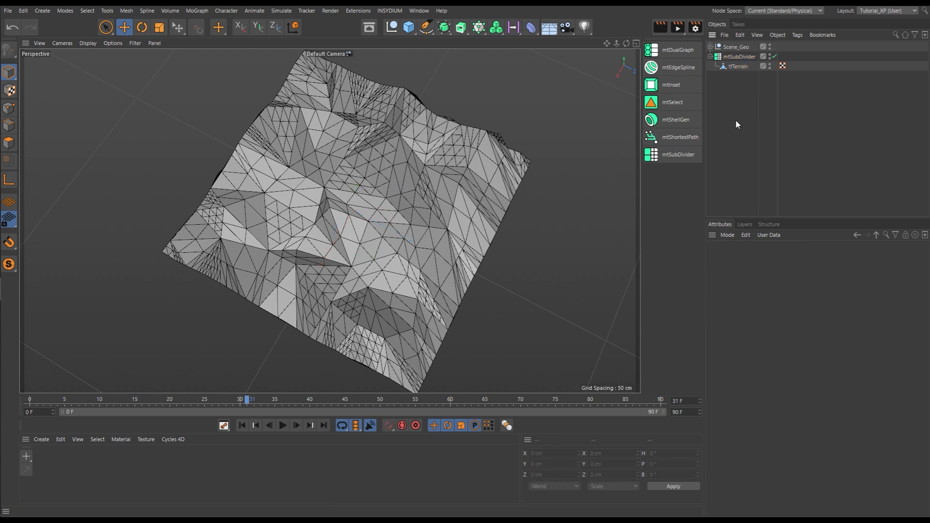
{"action": "left_click_drag", "start_coordinate": [356, 279], "coordinate": [417, 248], "text": "alt"}
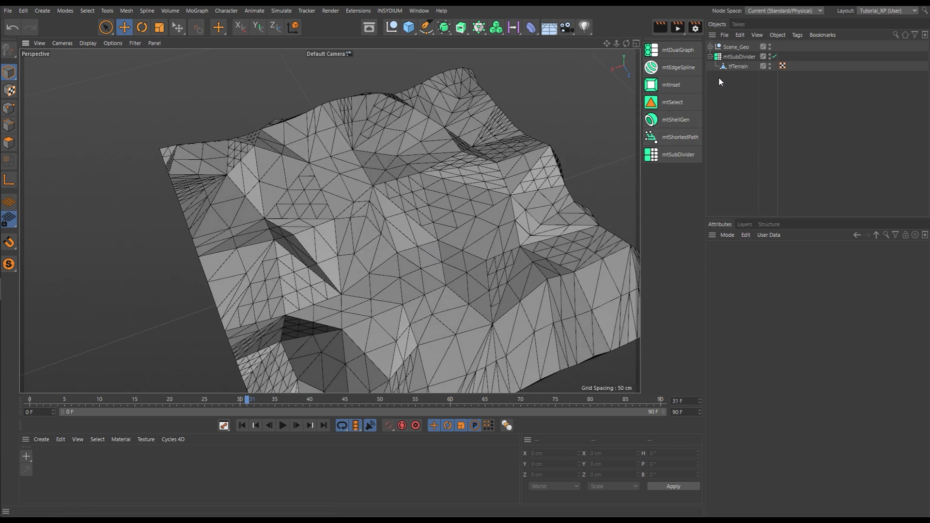
Add an mtInset generator as the parent of the mtSubDivider
{"action": "left_click", "coordinate": [737, 57]}
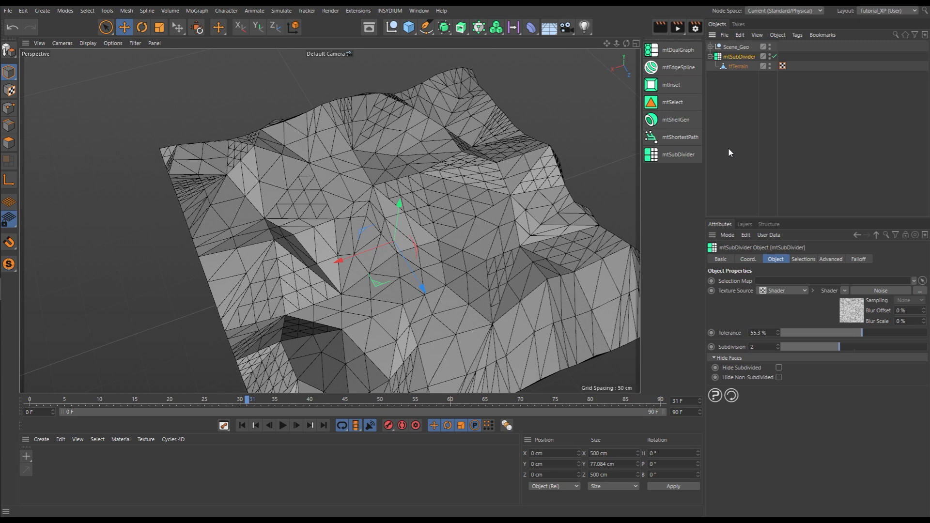
{"action": "left_click", "coordinate": [676, 84], "text": "alt"}
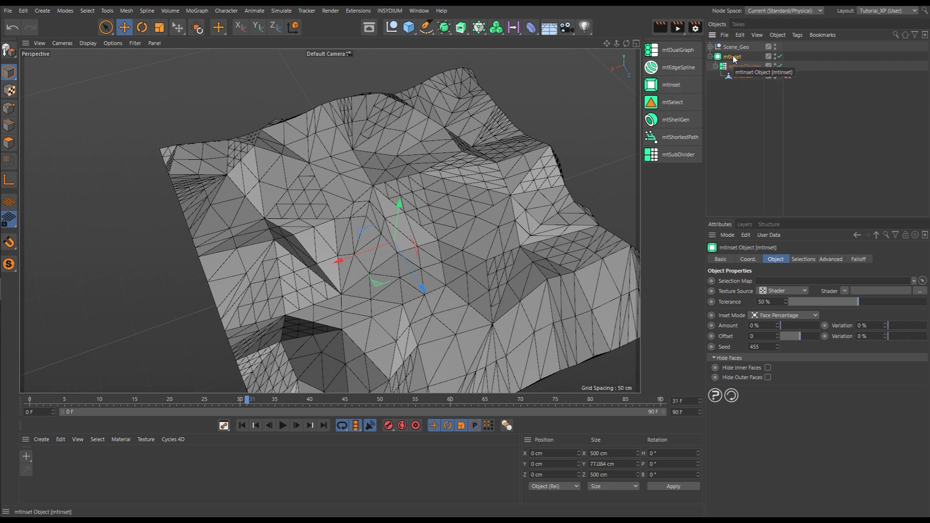
{"action": "left_click", "coordinate": [722, 139]}
{"action": "left_click_drag", "start_coordinate": [403, 299], "coordinate": [373, 221], "text": "alt"}
{"action": "right_click_drag", "start_coordinate": [373, 220], "coordinate": [412, 220], "text": "alt"}
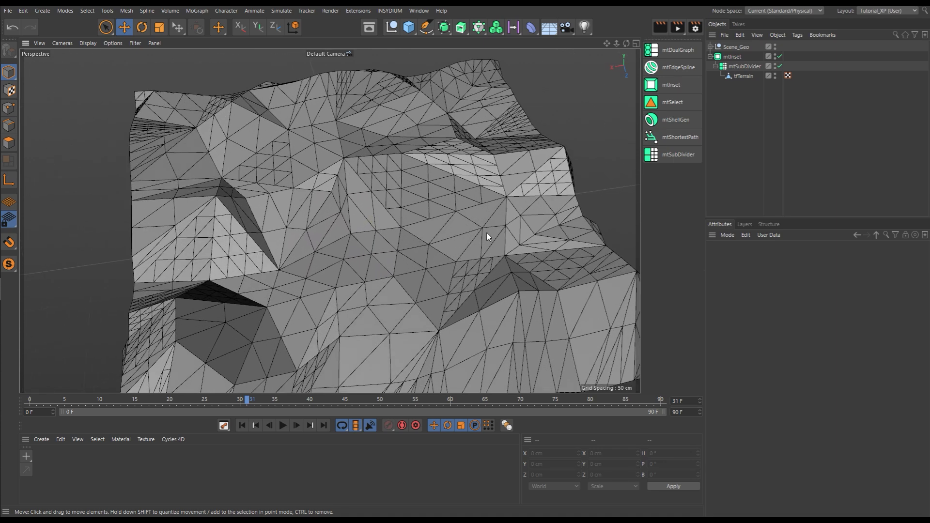
Try an mtInset Amount of 55 % in Face Percentage mode, inspect the inset faces up close, and set it to 48 %
{"action": "left_click", "coordinate": [734, 57]}
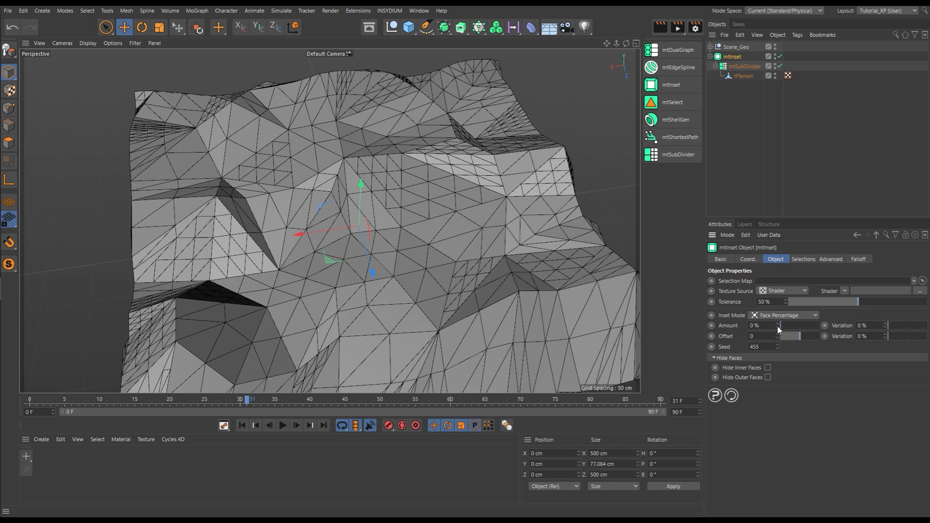
{"action": "left_click_drag", "start_coordinate": [779, 329], "coordinate": [778, 306]}
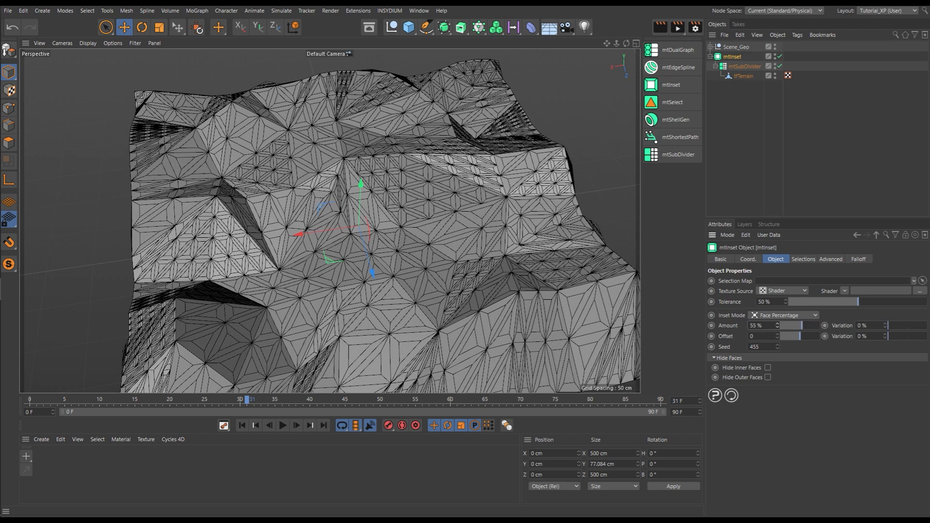
{"action": "scroll", "coordinate": [439, 261], "scroll_direction": "up", "scroll_amount": 5}
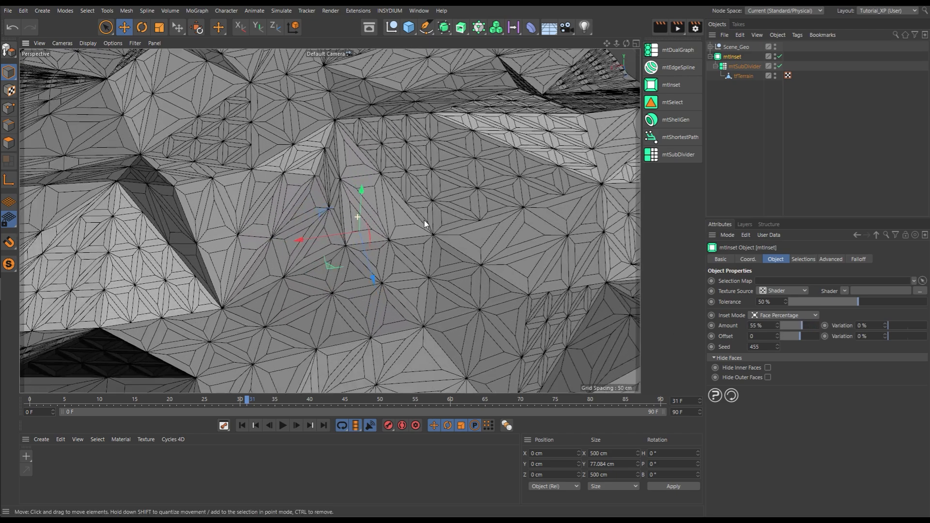
{"action": "scroll", "coordinate": [425, 224], "scroll_direction": "up", "scroll_amount": 8}
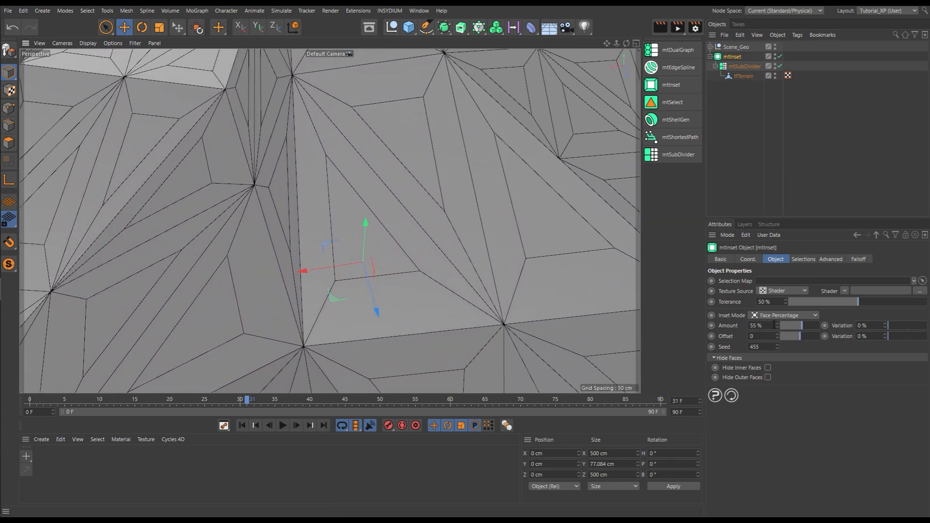
{"action": "mouse_move", "coordinate": [777, 324]}
{"action": "left_mouse_down"}
{"action": "mouse_move", "coordinate": [759, 350]}
{"action": "mouse_move", "coordinate": [779, 328]}
{"action": "left_mouse_up"}
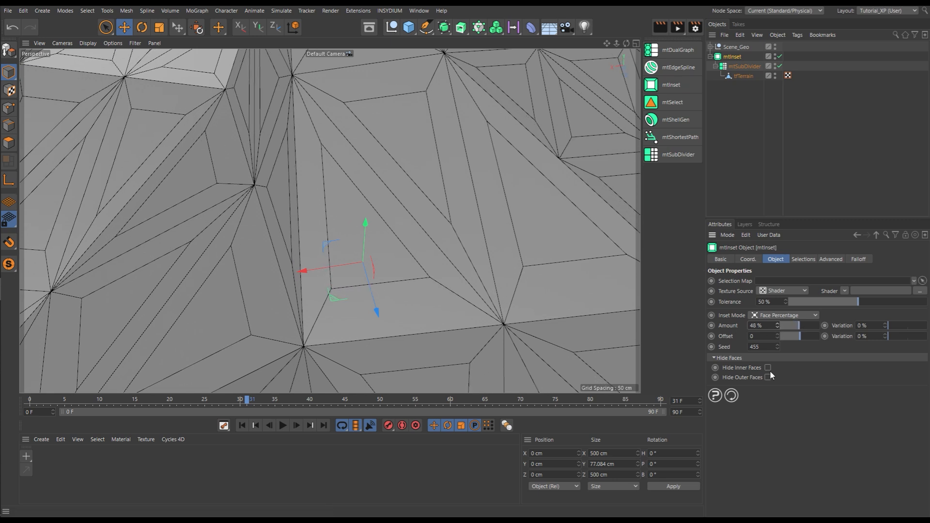
Set the mtInset's Offset to 5 and view the extruded inset faces from another angle
{"action": "left_click", "coordinate": [777, 334]}
{"action": "left_click_drag", "start_coordinate": [777, 336], "coordinate": [778, 333]}
{"action": "left_click_drag", "start_coordinate": [418, 251], "coordinate": [397, 249], "text": "alt"}
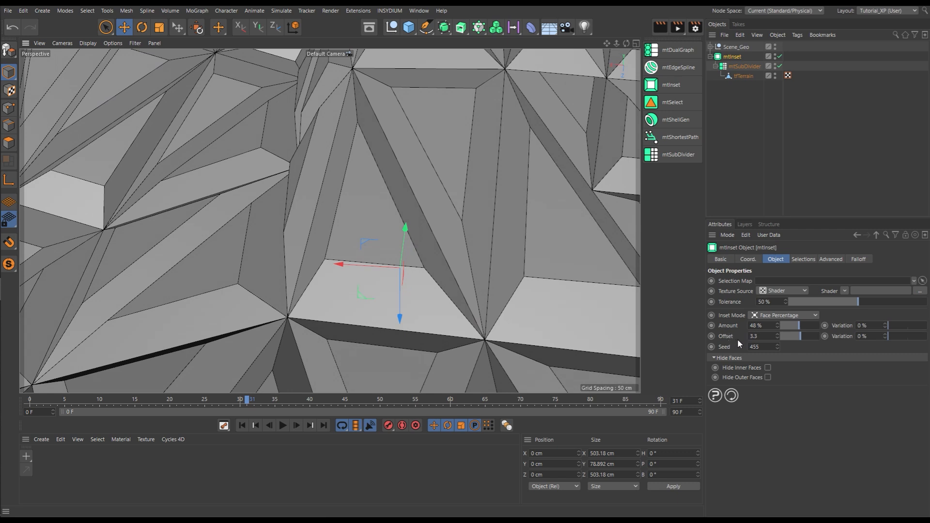
{"action": "double_click", "coordinate": [770, 339]}
{"action": "type", "text": "5"}
{"action": "key", "text": "Return"}
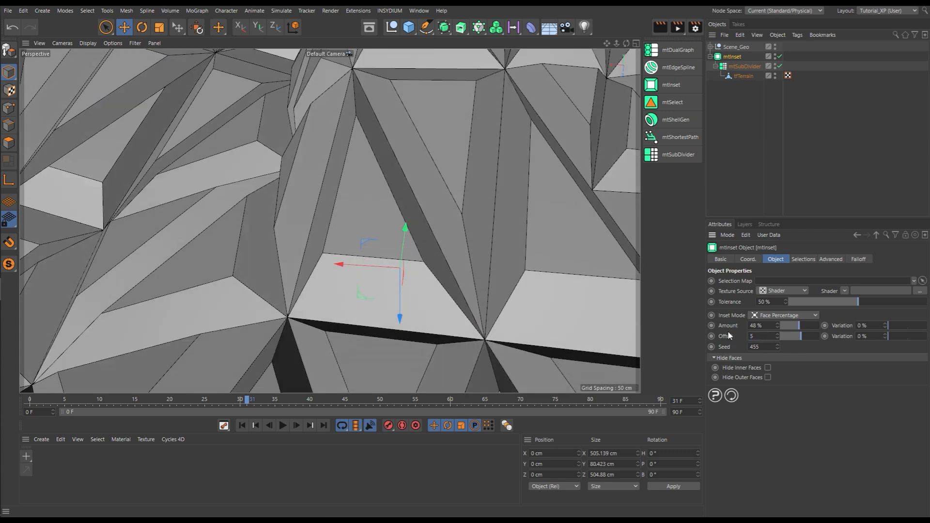
Set the mtInset's Amount Variation and Offset Variation to 49 % each and inspect the terrain with nothing selected
{"action": "scroll", "coordinate": [436, 214], "scroll_direction": "down", "scroll_amount": 5}
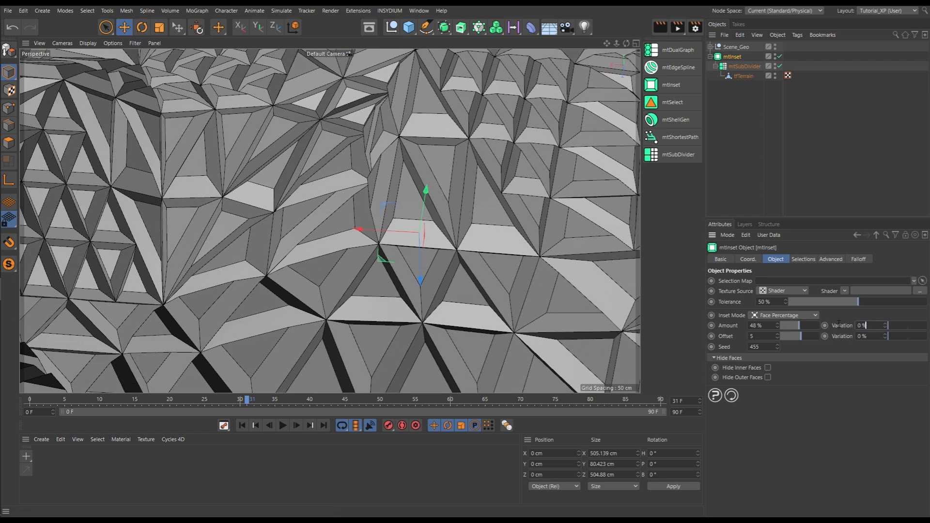
{"action": "left_click_drag", "start_coordinate": [839, 324], "coordinate": [827, 324]}
{"action": "type", "text": "49"}
{"action": "key", "text": "Return"}
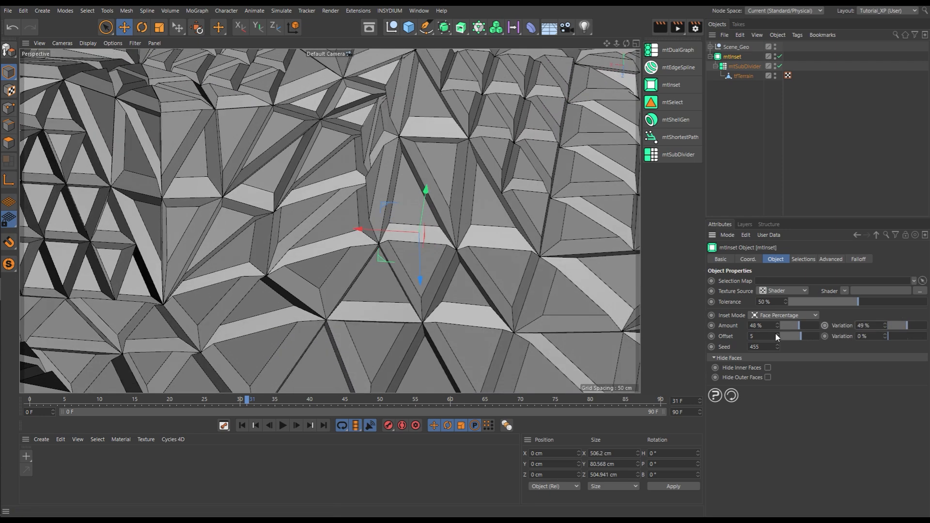
{"action": "type", "text": "49"}
{"action": "key", "text": "Return"}
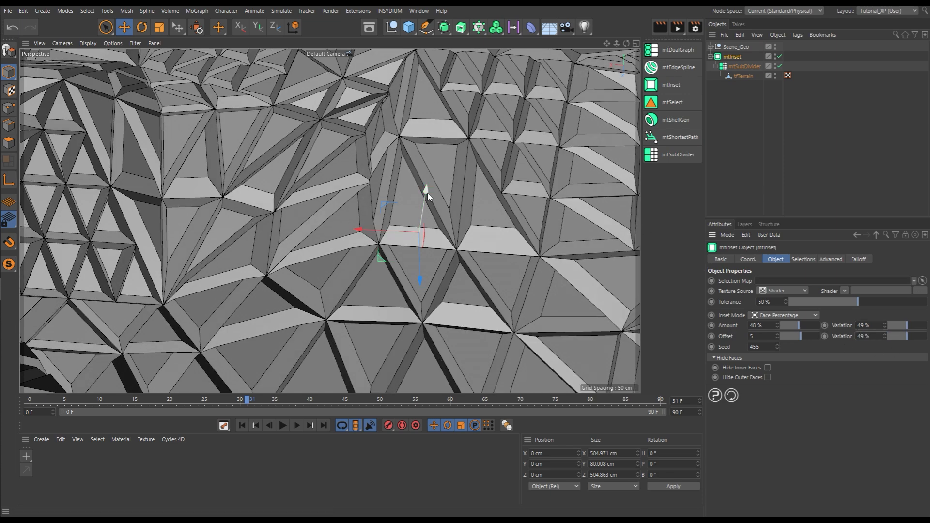
{"action": "left_click", "coordinate": [754, 119]}
{"action": "scroll", "coordinate": [243, 207], "scroll_direction": "down", "scroll_amount": 6}
{"action": "left_click_drag", "start_coordinate": [243, 207], "coordinate": [293, 176], "text": "alt"}
{"action": "scroll", "coordinate": [354, 209], "scroll_direction": "up", "scroll_amount": 5}
{"action": "left_click_drag", "start_coordinate": [355, 230], "coordinate": [629, 105], "text": "alt"}
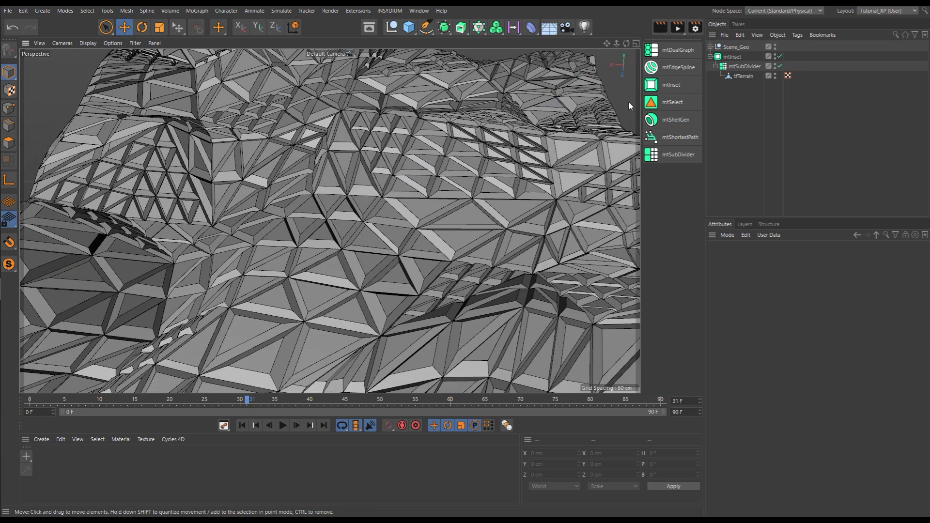
Try an Offset of 10 on the mtInset, then return it to 5
{"action": "left_click", "coordinate": [744, 67]}
{"action": "left_click", "coordinate": [733, 57]}
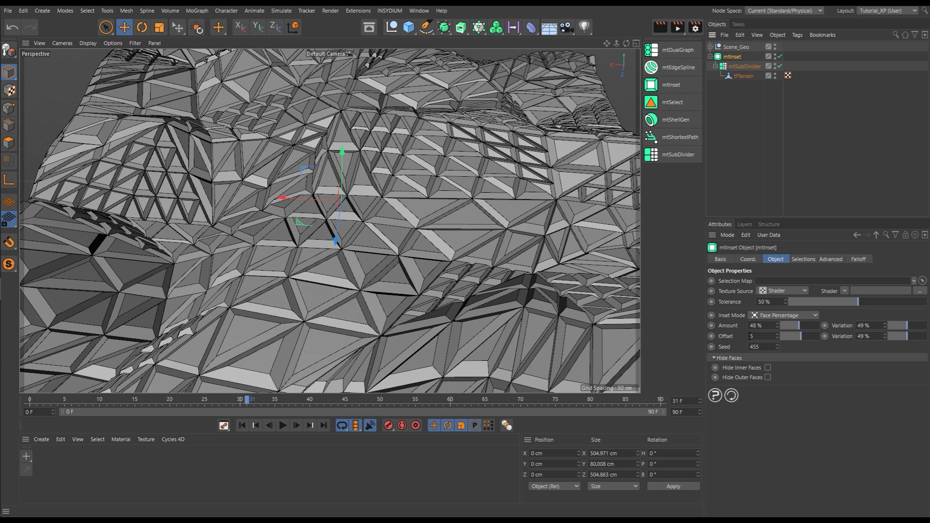
{"action": "double_click", "coordinate": [758, 336]}
{"action": "type", "text": "10"}
{"action": "key", "text": "Return"}
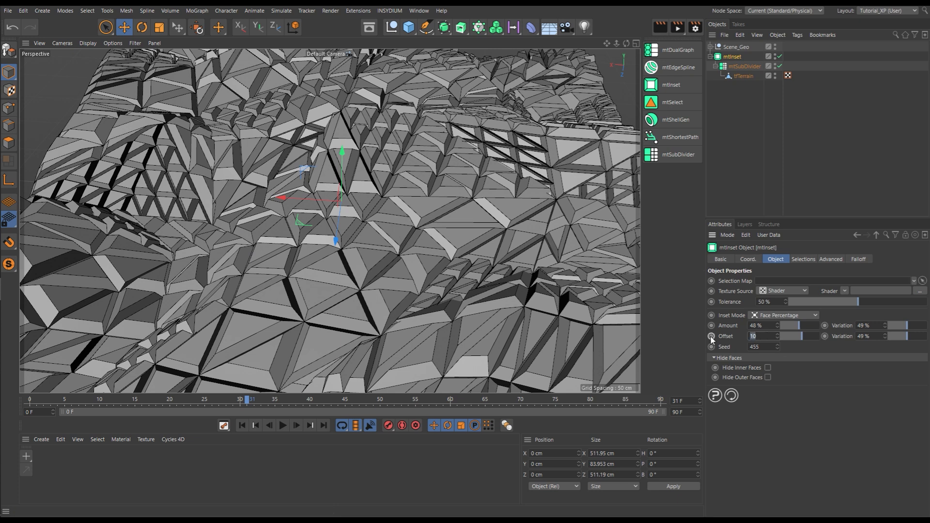
{"action": "key", "text": "Return"}
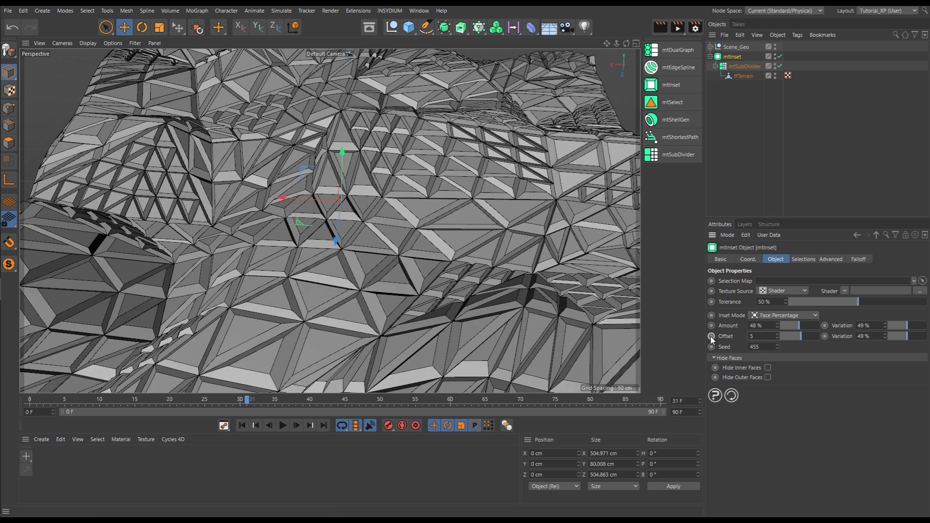
Add a Spherical Field to the mtInset's falloff
{"action": "left_click", "coordinate": [746, 133]}
{"action": "right_click_drag", "start_coordinate": [380, 153], "coordinate": [320, 167], "text": "alt"}
{"action": "mouse_move", "coordinate": [321, 166]}
{"action": "left_mouse_down", "text": "alt"}
{"action": "mouse_move", "coordinate": [335, 213]}
{"action": "mouse_move", "coordinate": [357, 182]}
{"action": "mouse_move", "coordinate": [340, 205]}
{"action": "mouse_move", "coordinate": [333, 196]}
{"action": "left_mouse_up", "text": "alt"}
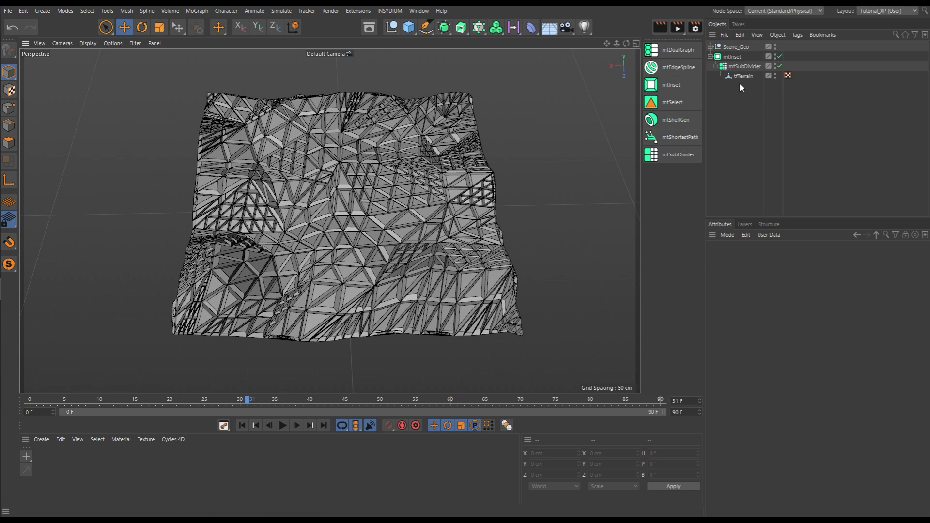
{"action": "left_click", "coordinate": [732, 56]}
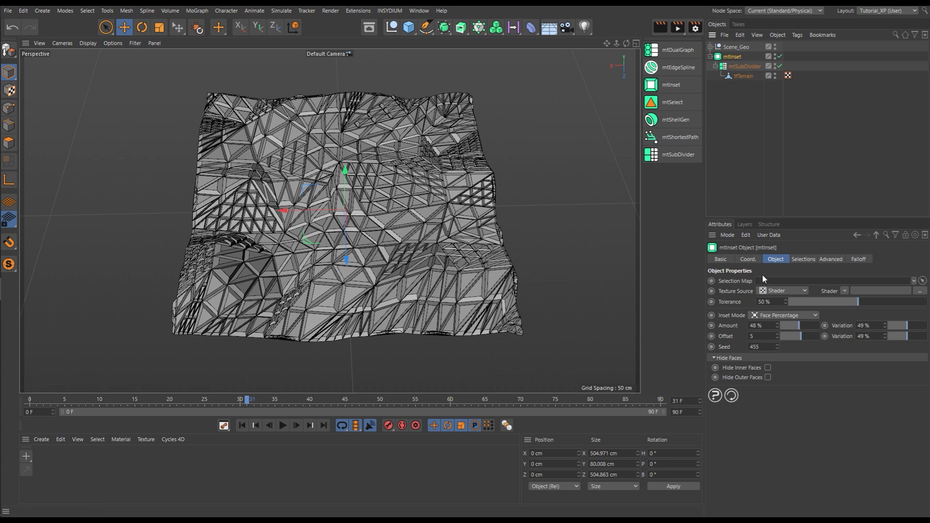
{"action": "left_click", "coordinate": [858, 259]}
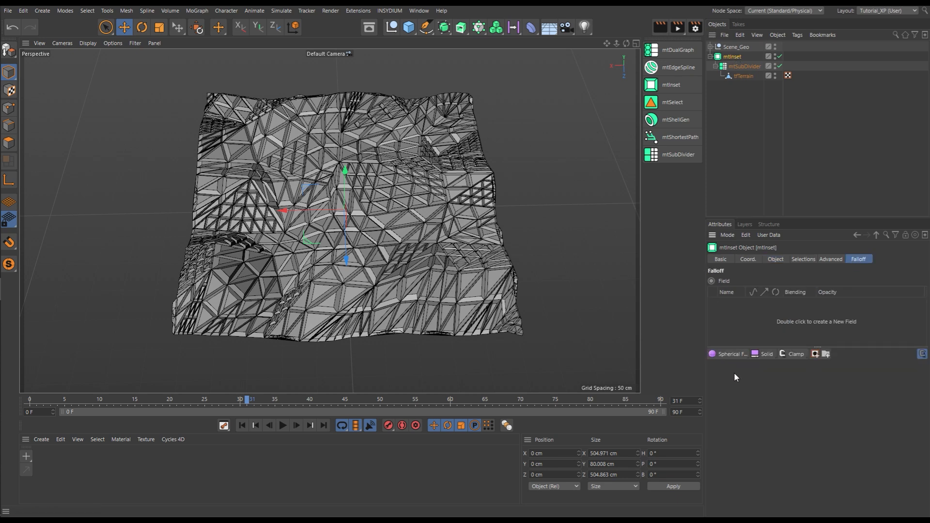
{"action": "left_click", "coordinate": [726, 353]}
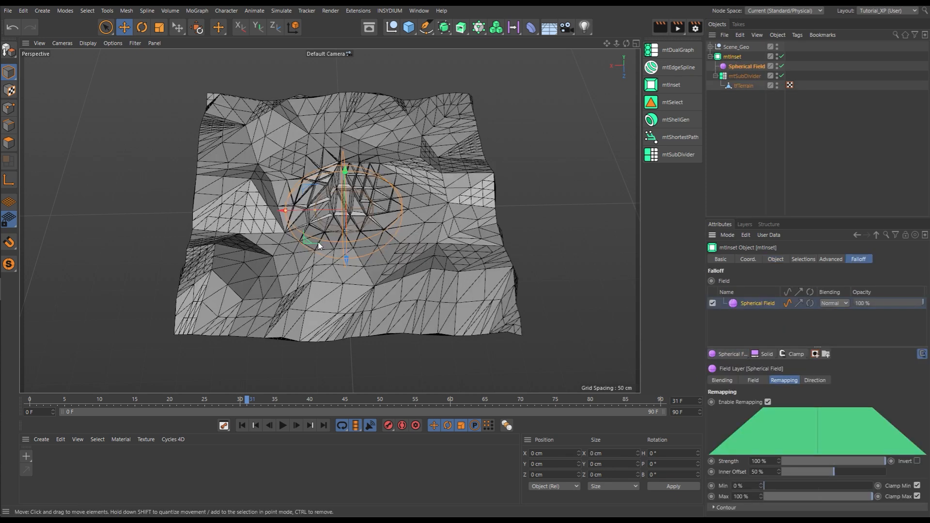
Enlarge the Spherical Field, try its effect across the terrain, and place it beside the terrain at about X 458 cm
{"action": "left_click_drag", "start_coordinate": [324, 256], "coordinate": [230, 276], "text": "alt"}
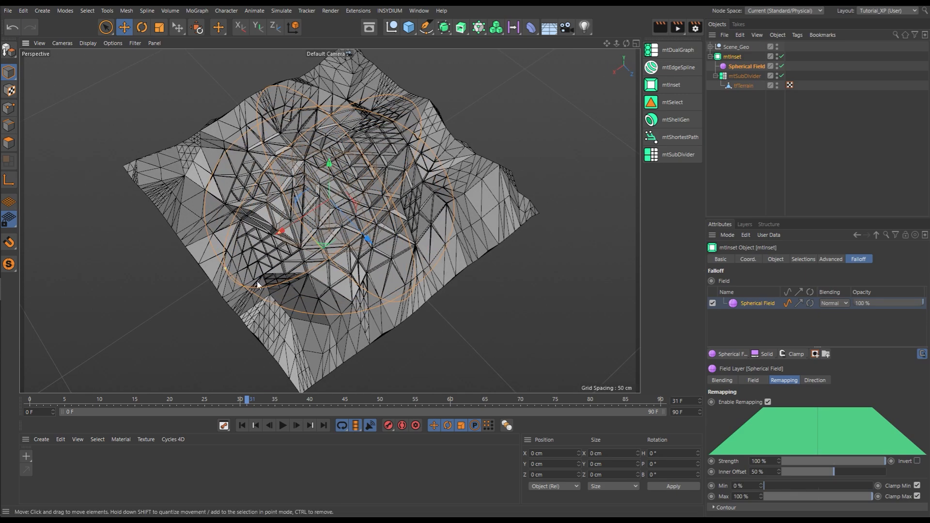
{"action": "left_click_drag", "start_coordinate": [394, 236], "coordinate": [39, 163], "text": "alt"}
{"action": "scroll", "coordinate": [252, 191], "scroll_direction": "up", "scroll_amount": 4}
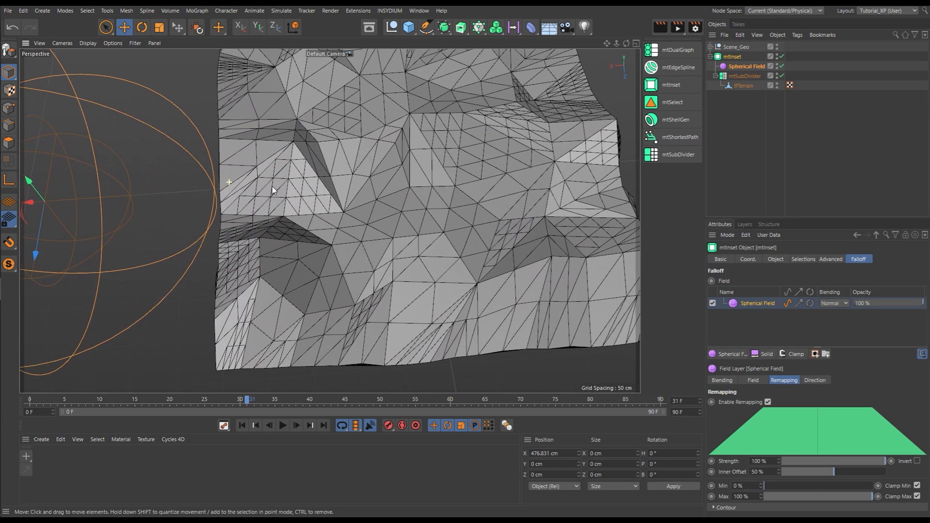
{"action": "scroll", "coordinate": [270, 188], "scroll_direction": "up", "scroll_amount": 2}
{"action": "middle_click_drag", "start_coordinate": [202, 209], "coordinate": [267, 226], "text": "alt"}
{"action": "left_click_drag", "start_coordinate": [33, 223], "coordinate": [132, 244]}
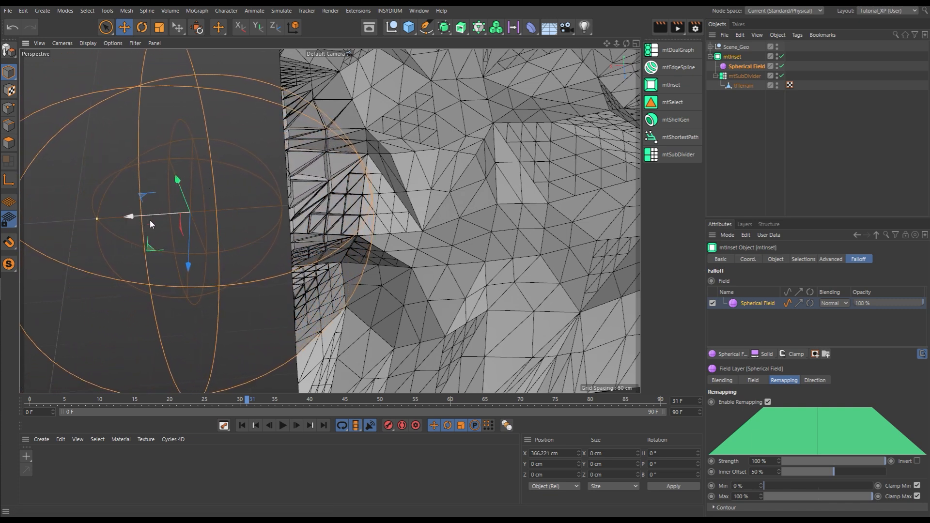
{"action": "left_click_drag", "start_coordinate": [131, 216], "coordinate": [52, 219]}
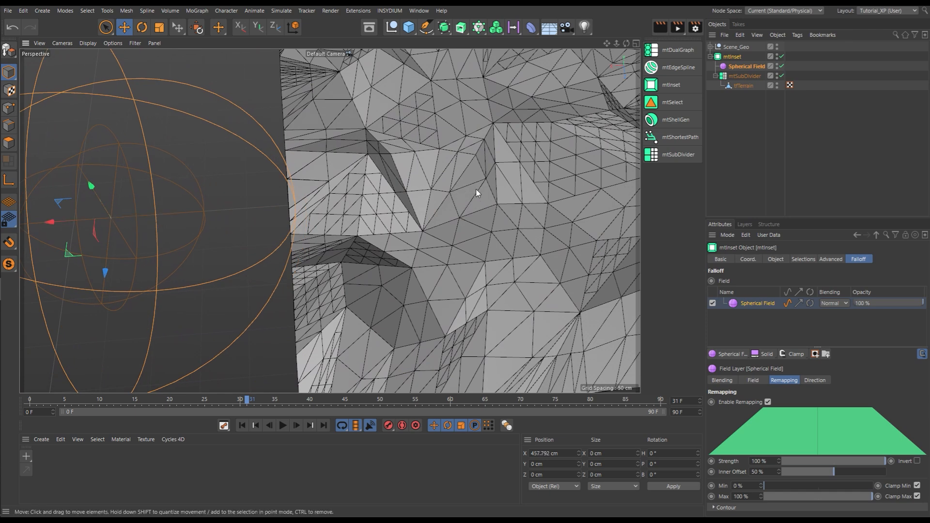
Add a second mtInset generator as the parent of the existing mtInset
{"action": "scroll", "coordinate": [476, 190], "scroll_direction": "down", "scroll_amount": 5}
{"action": "middle_click_drag", "start_coordinate": [481, 204], "coordinate": [361, 227], "text": "alt"}
{"action": "left_click_drag", "start_coordinate": [360, 221], "coordinate": [352, 223], "text": "alt"}
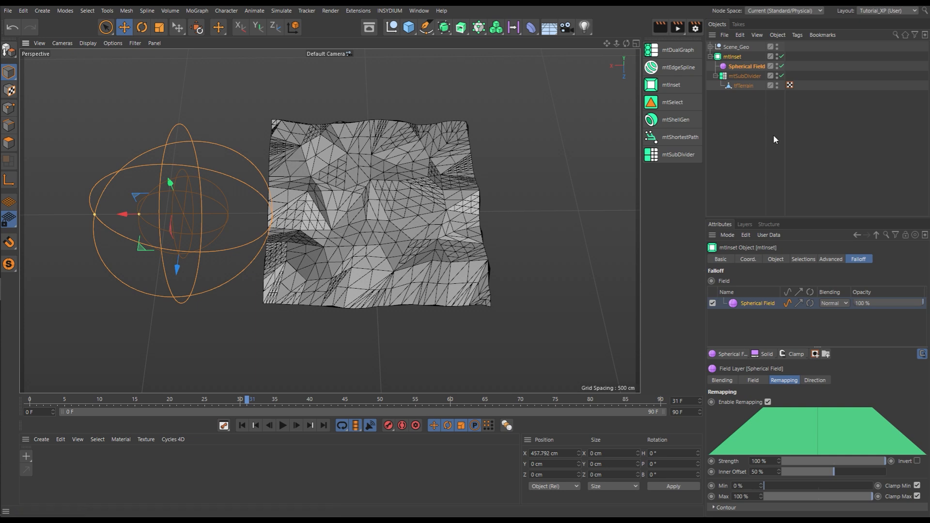
{"action": "left_click", "coordinate": [739, 56]}
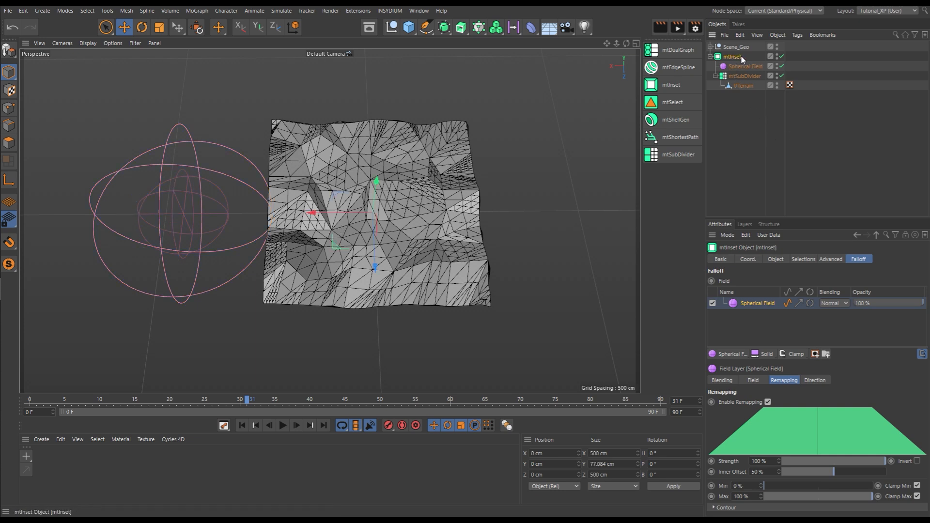
{"action": "left_click", "coordinate": [671, 85], "text": "alt"}
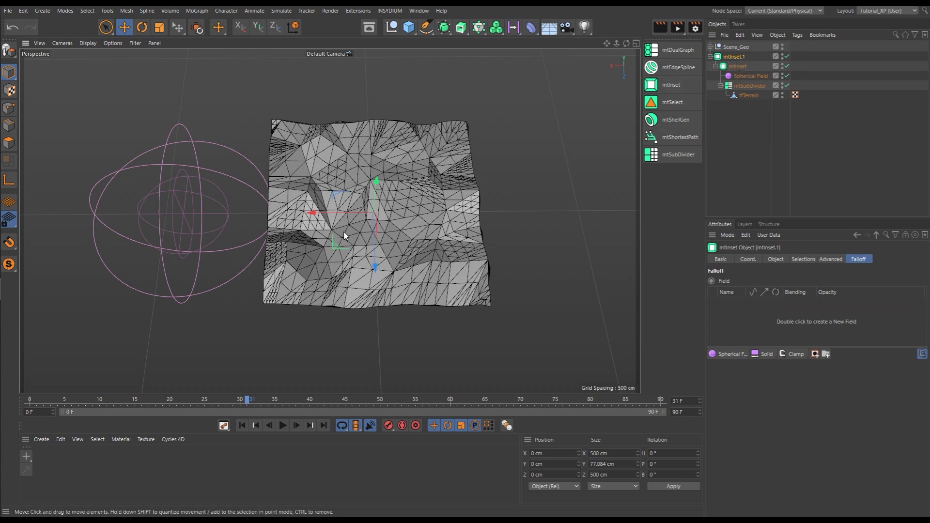
Disable the Spherical Field object and its layer in the inner mtInset's falloff
{"action": "scroll", "coordinate": [343, 232], "scroll_direction": "up", "scroll_amount": 4}
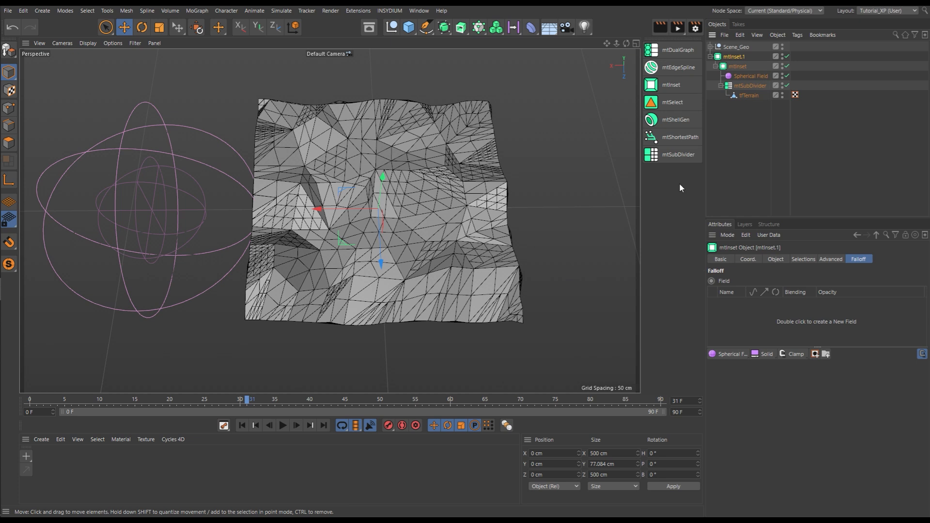
{"action": "left_click", "coordinate": [787, 76]}
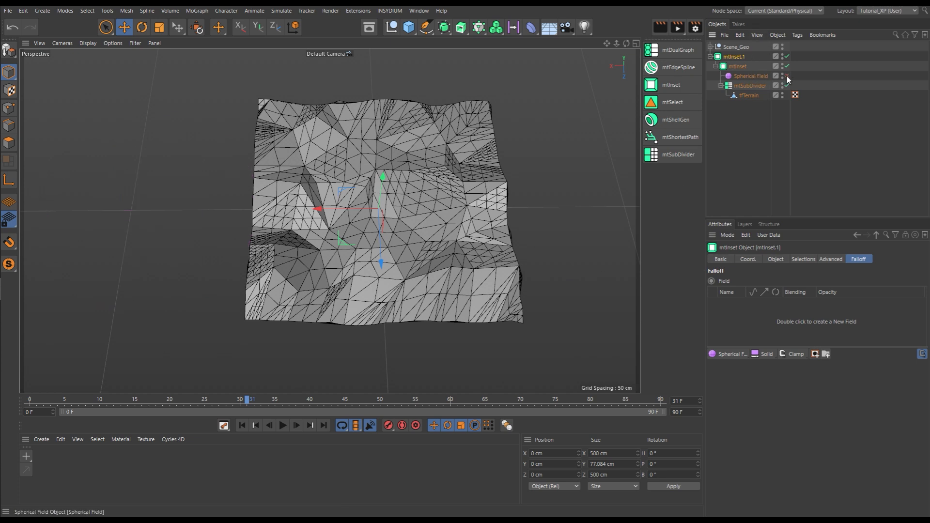
{"action": "left_click_drag", "start_coordinate": [737, 73], "coordinate": [776, 310]}
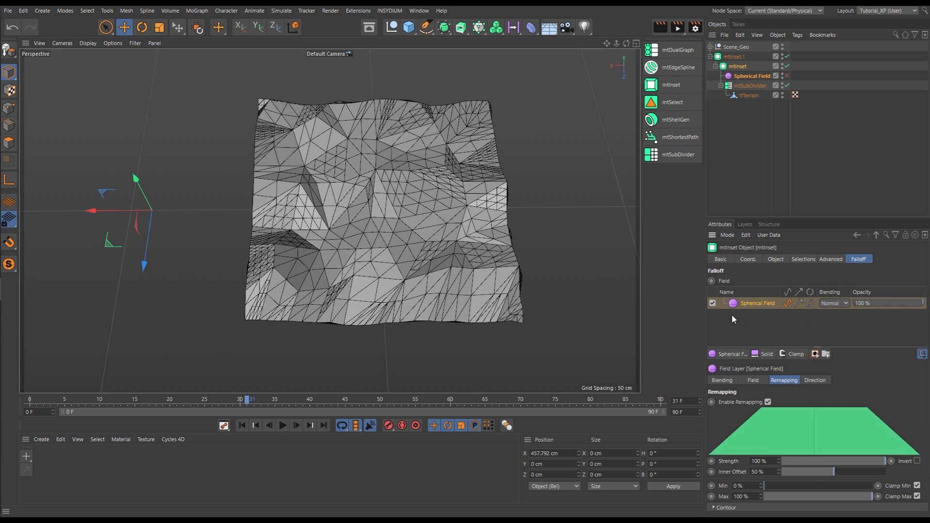
{"action": "left_click", "coordinate": [712, 302]}
{"action": "left_click", "coordinate": [723, 179]}
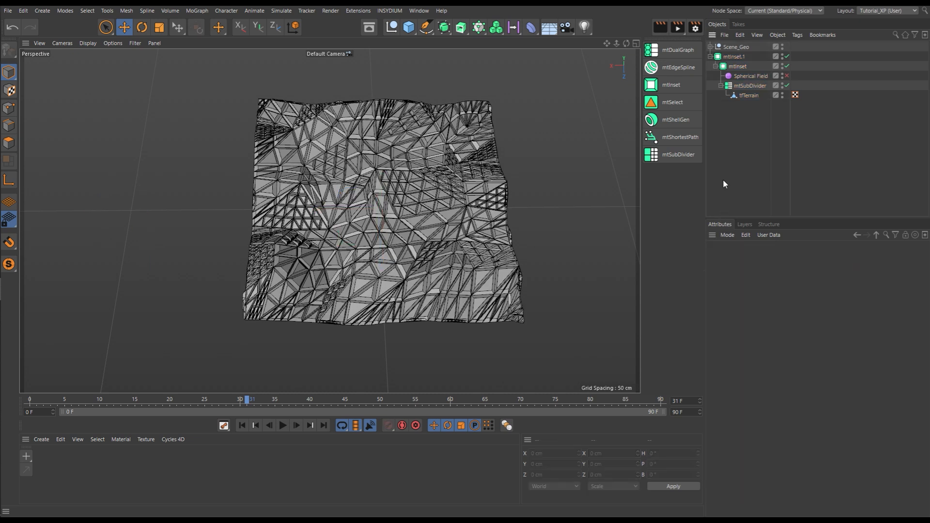
Set the outer mtInset's Offset to 4 and its Amount to 50 %
{"action": "left_click", "coordinate": [733, 56]}
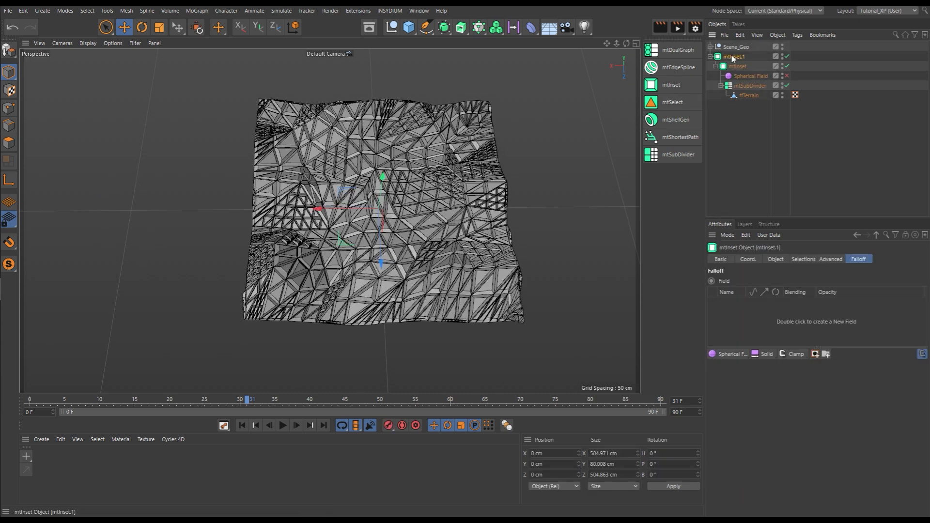
{"action": "left_click", "coordinate": [775, 259]}
{"action": "scroll", "coordinate": [529, 211], "scroll_direction": "up", "scroll_amount": 10}
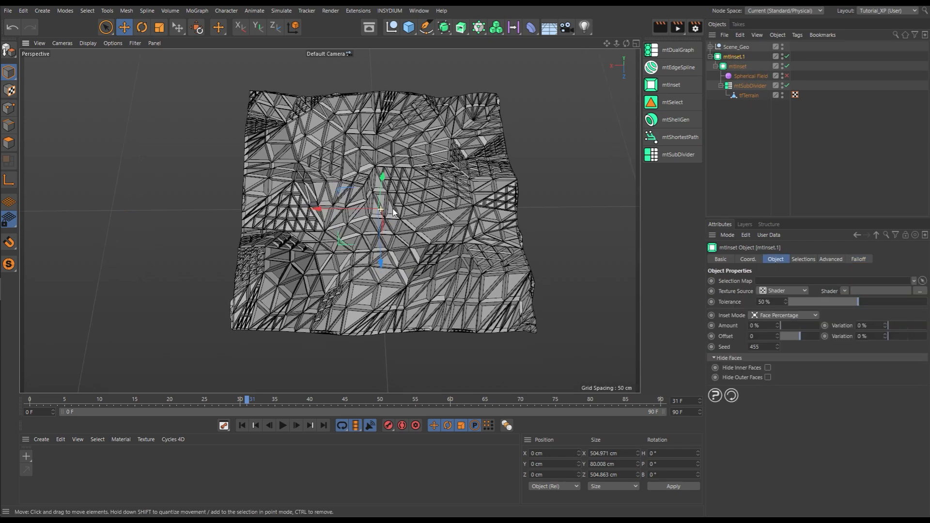
{"action": "scroll", "coordinate": [529, 212], "scroll_direction": "up", "scroll_amount": 2}
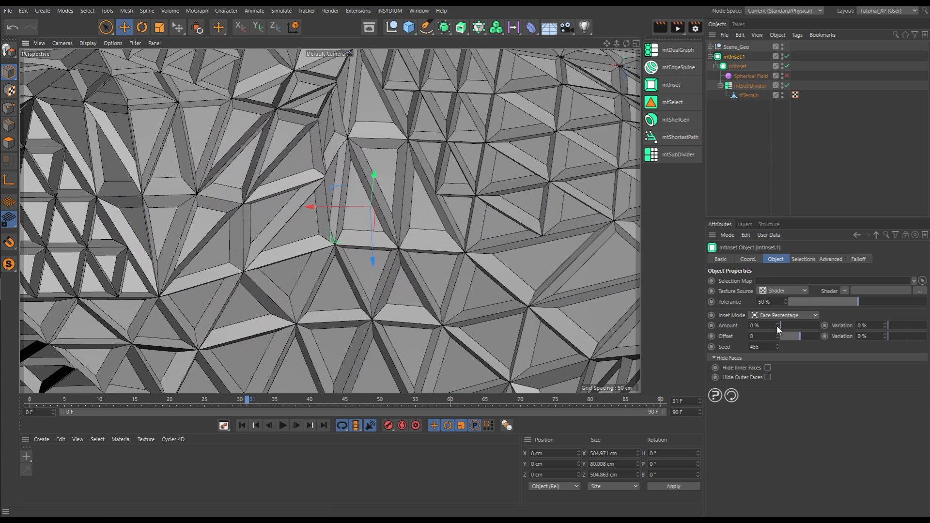
{"action": "left_click_drag", "start_coordinate": [778, 330], "coordinate": [851, 315]}
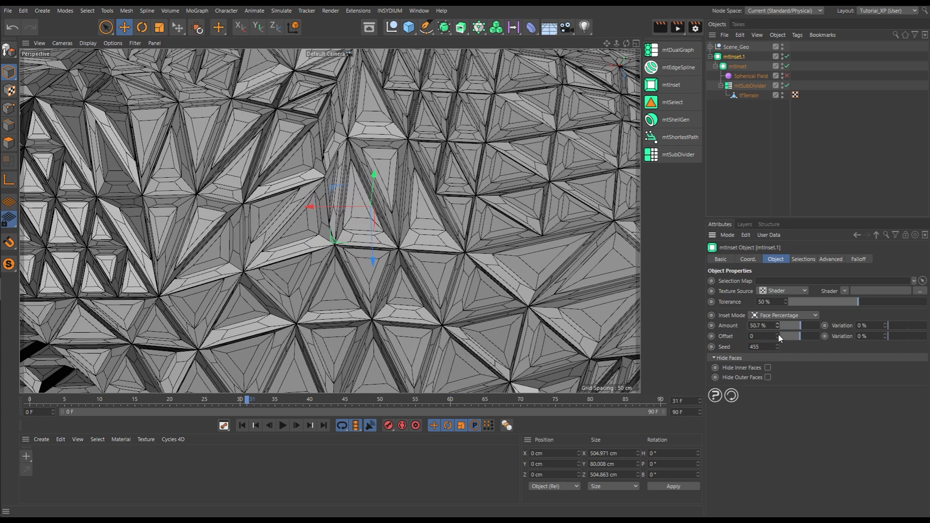
{"action": "left_click_drag", "start_coordinate": [777, 332], "coordinate": [777, 329]}
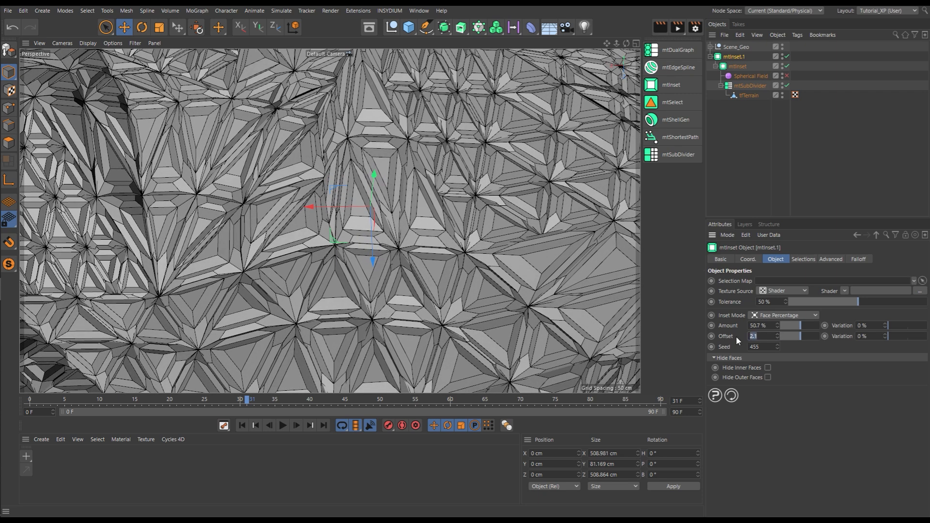
{"action": "type", "text": "4"}
{"action": "key", "text": "Return"}
{"action": "key", "text": "shift+Tab"}
{"action": "type", "text": "50"}
{"action": "key", "text": "Return"}
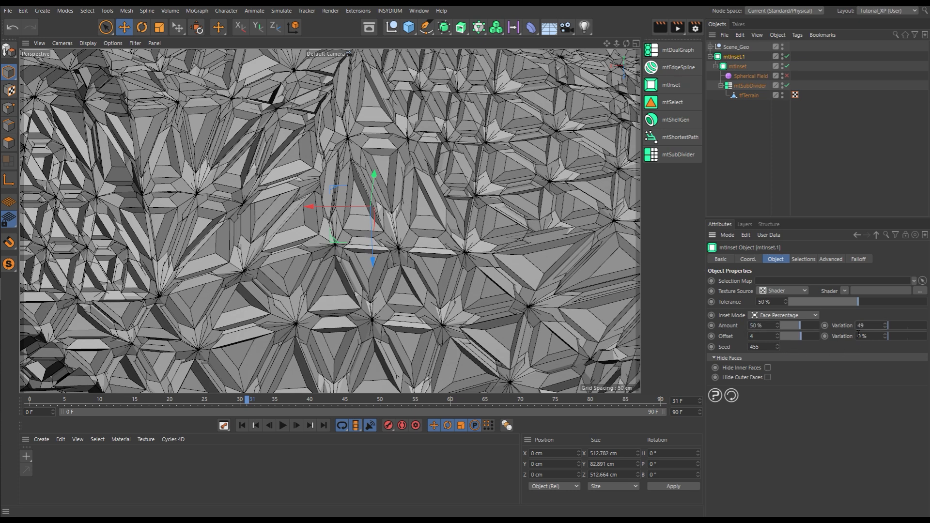
Set the outer mtInset's Amount Variation and Offset Variation to 49 % each and view the whole terrain
{"action": "key", "text": "Return"}
{"action": "double_click", "coordinate": [864, 337]}
{"action": "type", "text": "49"}
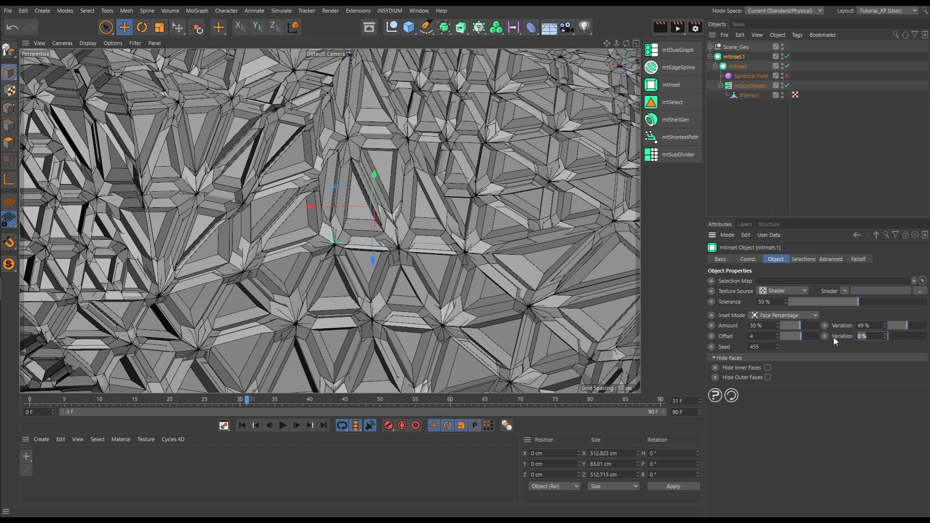
{"action": "key", "text": "Return"}
{"action": "right_click_drag", "start_coordinate": [366, 245], "coordinate": [264, 260], "text": "alt"}
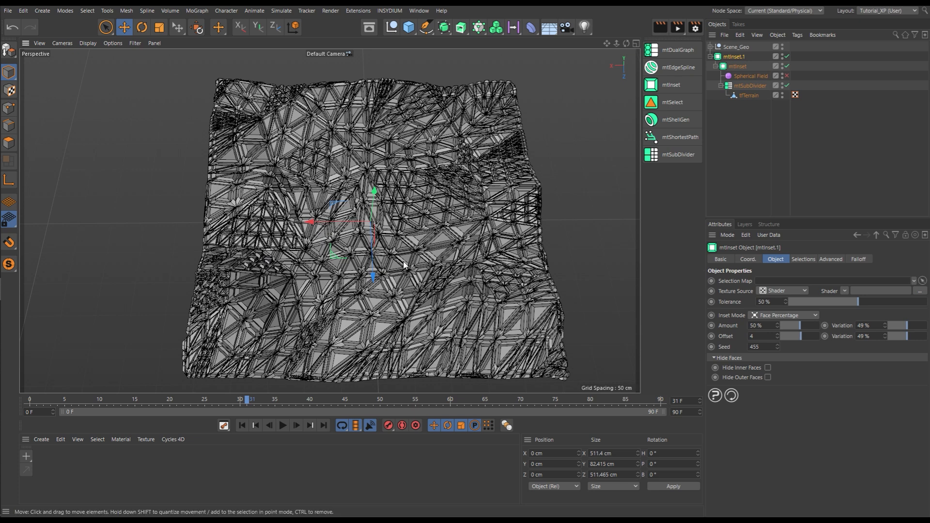
Re-enable the Spherical Field object and its layer in the inner mtInset's falloff
{"action": "left_click", "coordinate": [738, 66]}
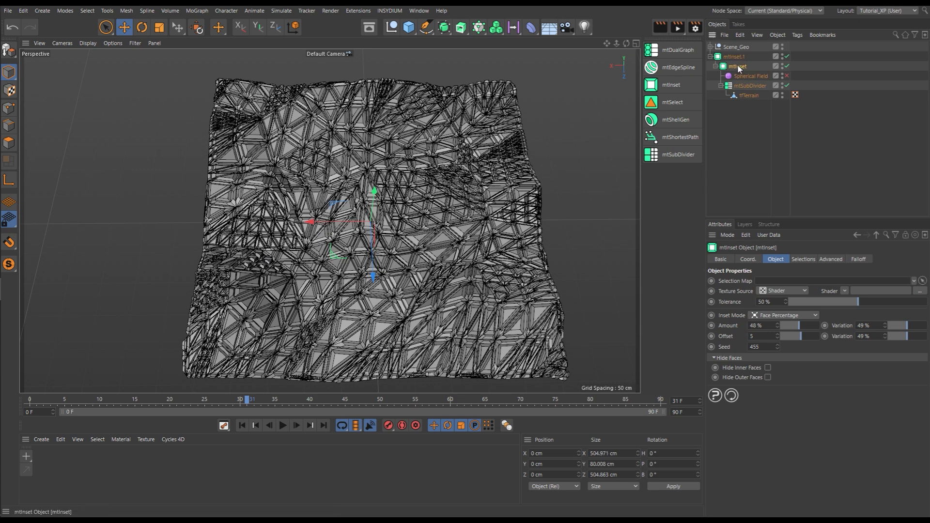
{"action": "left_click", "coordinate": [856, 261]}
{"action": "left_click", "coordinate": [713, 303]}
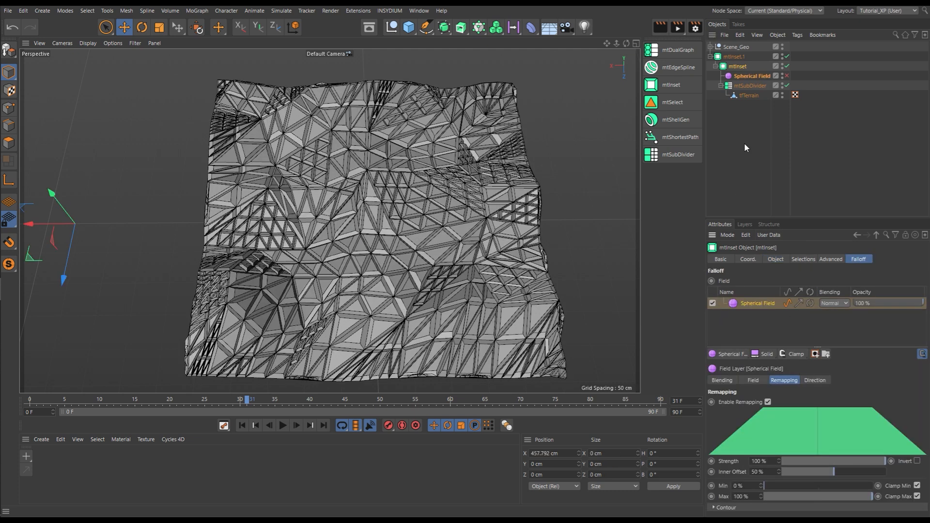
{"action": "left_click", "coordinate": [787, 76]}
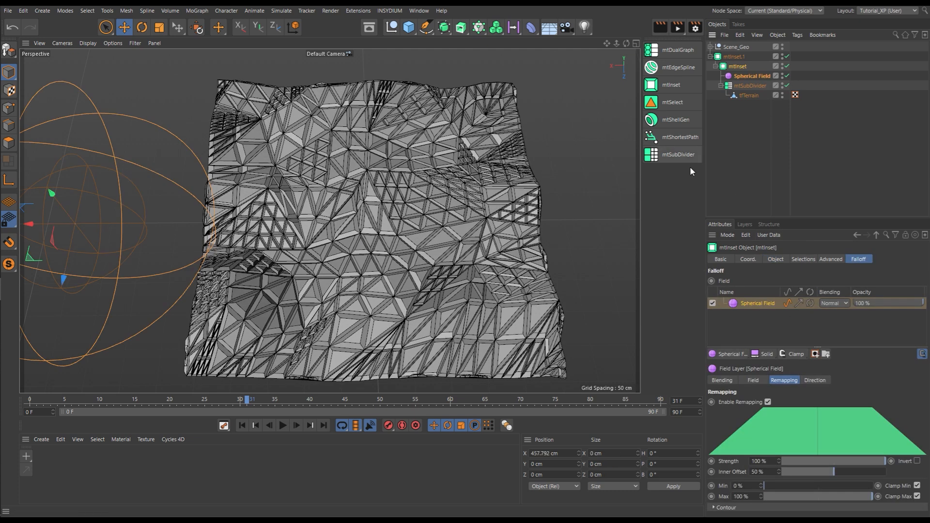
Add a Spherical Field to the outer mtInset's falloff and move it off the terrain to about X 556 cm
{"action": "right_click_drag", "start_coordinate": [382, 226], "coordinate": [393, 203], "text": "alt"}
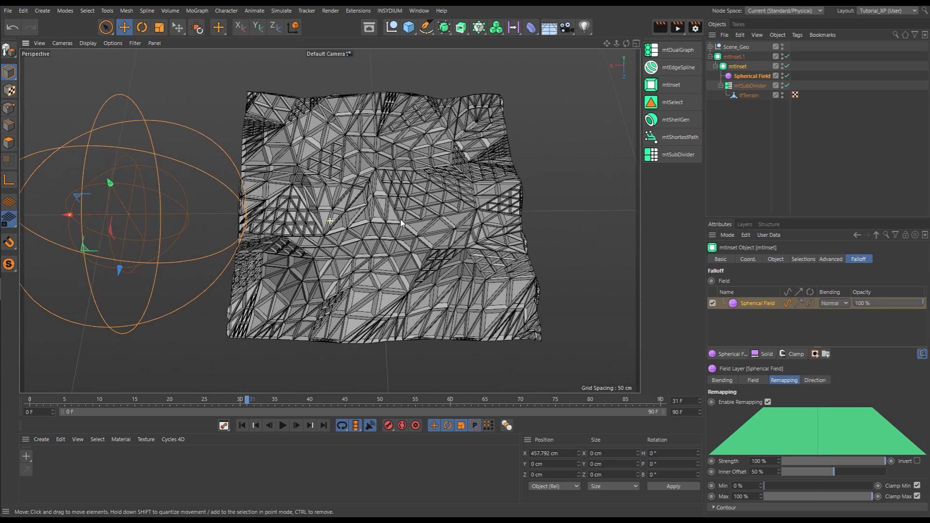
{"action": "middle_click_drag", "start_coordinate": [399, 221], "coordinate": [492, 211], "text": "alt"}
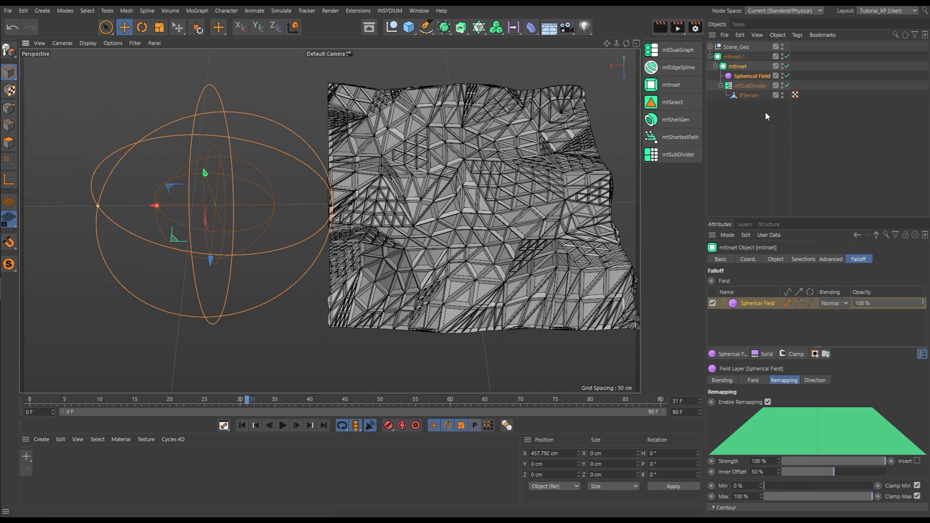
{"action": "left_click", "coordinate": [735, 57]}
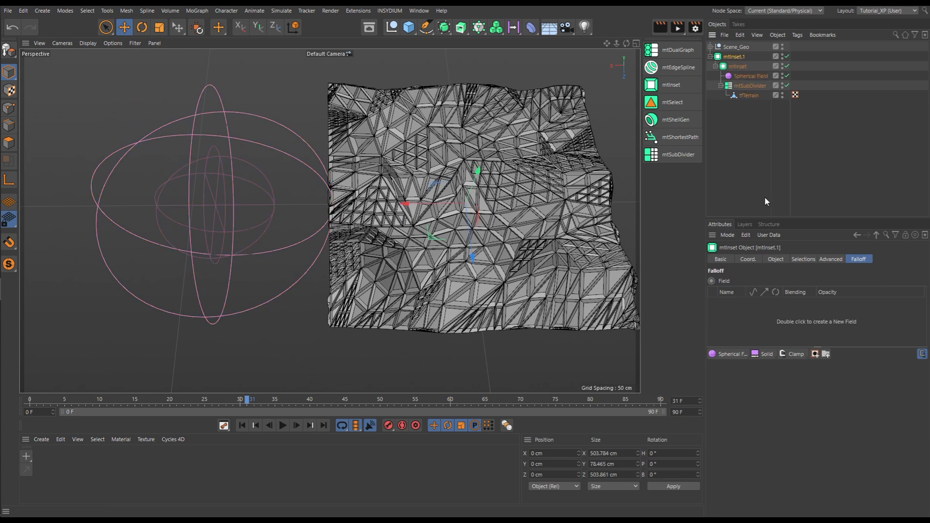
{"action": "left_click", "coordinate": [726, 354]}
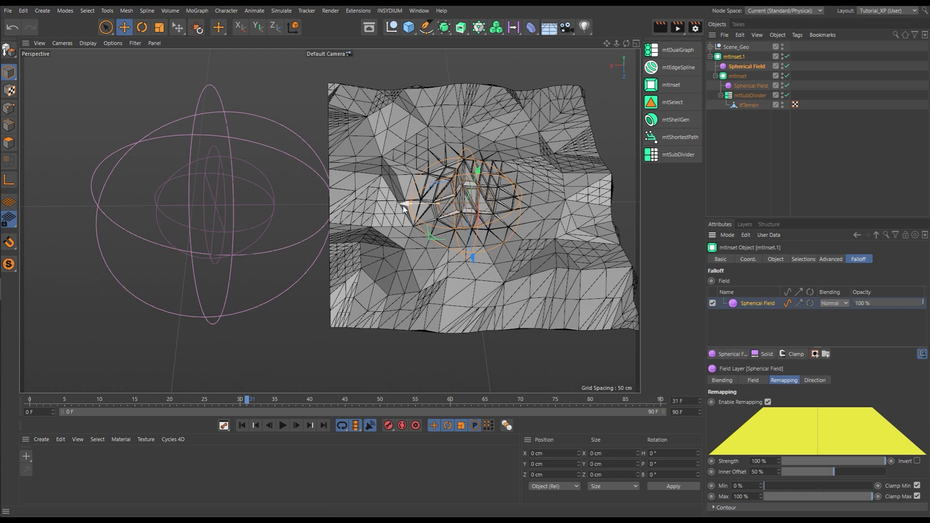
{"action": "left_click_drag", "start_coordinate": [405, 205], "coordinate": [102, 231]}
{"action": "left_click_drag", "start_coordinate": [133, 205], "coordinate": [128, 210]}
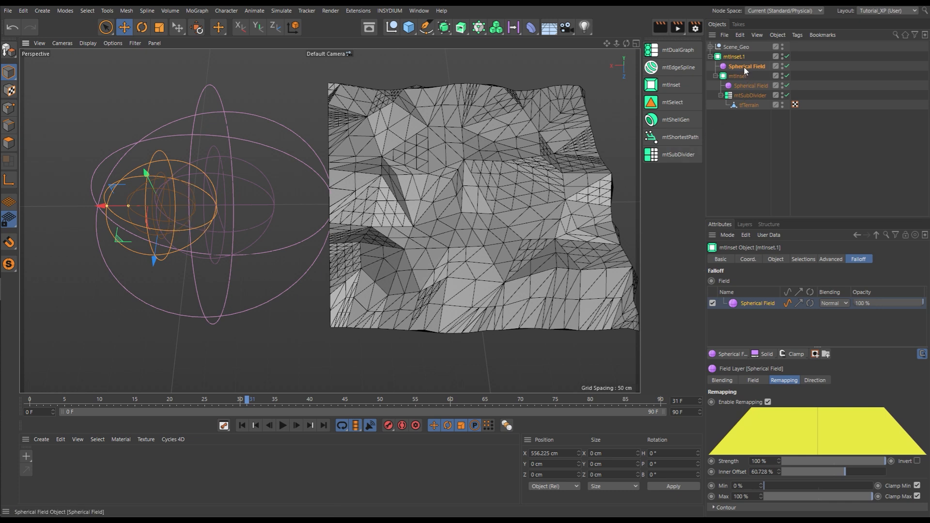
Parent the outer mtInset's Spherical Field under the inner mtInset's larger one and move both toward the terrain, to about X 250 cm
{"action": "left_click_drag", "start_coordinate": [756, 80], "coordinate": [752, 85]}
{"action": "left_click", "coordinate": [751, 87]}
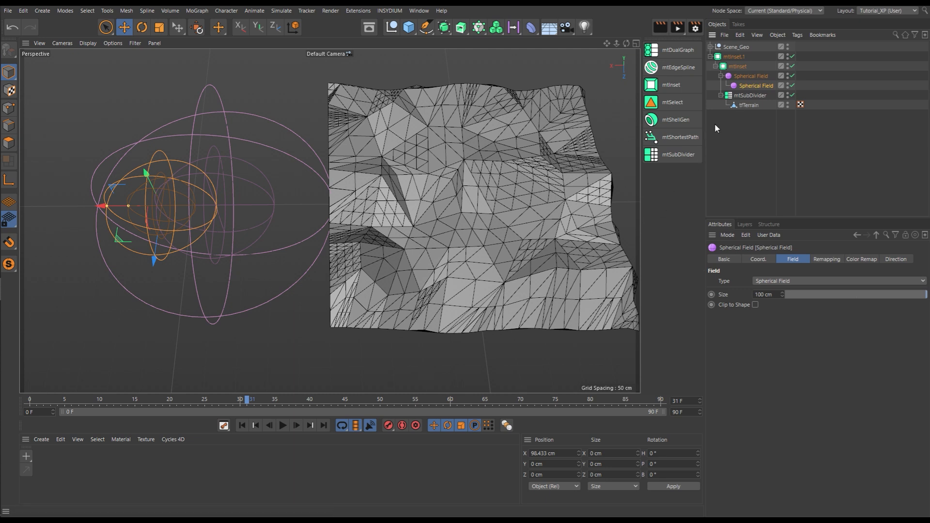
{"action": "left_click", "coordinate": [748, 73]}
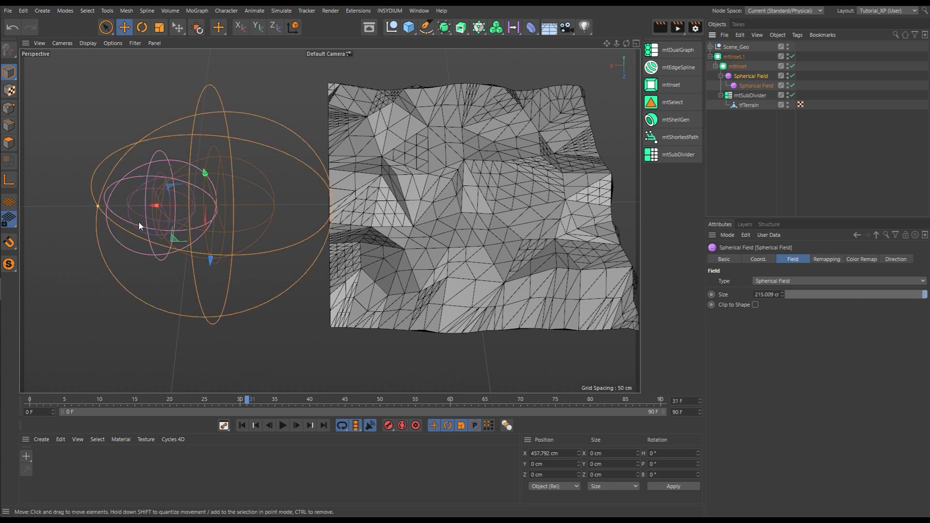
{"action": "left_click_drag", "start_coordinate": [148, 210], "coordinate": [195, 208]}
{"action": "scroll", "coordinate": [378, 204], "scroll_direction": "up", "scroll_amount": 5}
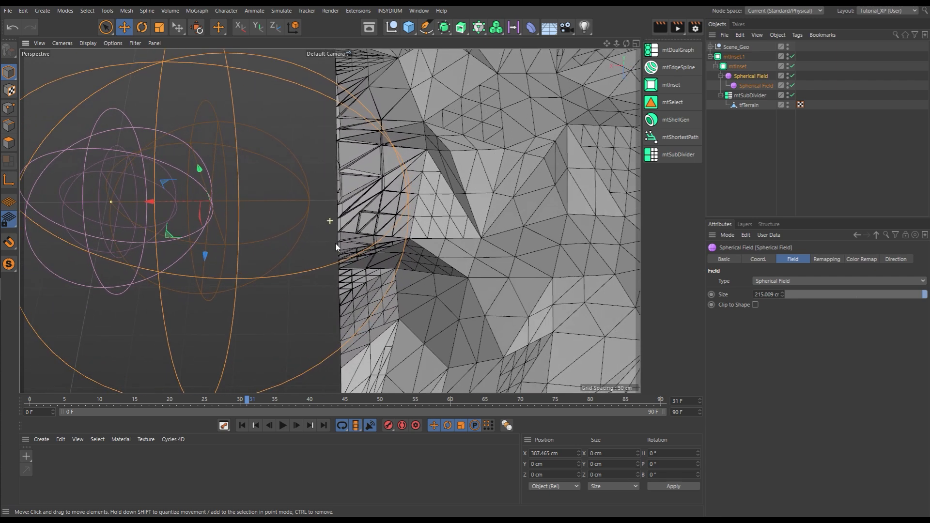
{"action": "left_click_drag", "start_coordinate": [150, 203], "coordinate": [243, 242]}
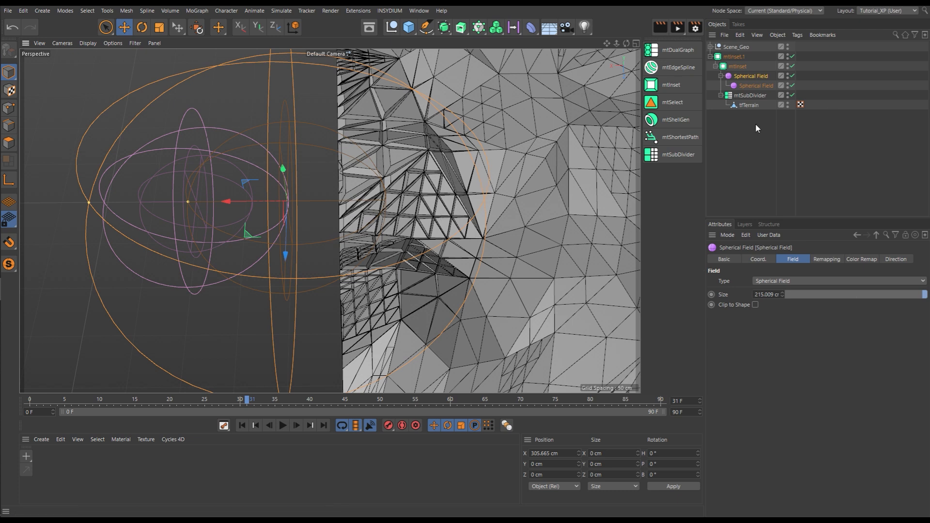
{"action": "left_click_drag", "start_coordinate": [227, 204], "coordinate": [279, 232]}
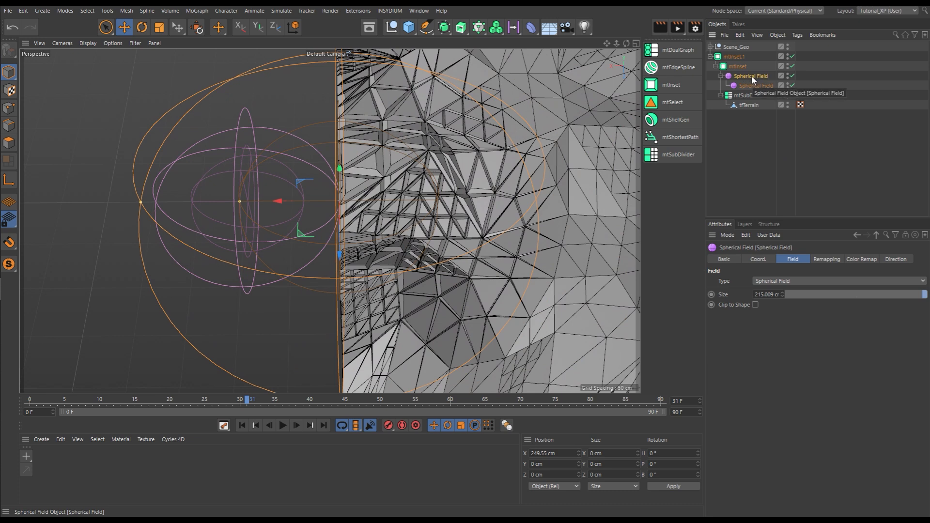
Set the parent Spherical Field's Remapping Min to 8 %
{"action": "left_click", "coordinate": [818, 259]}
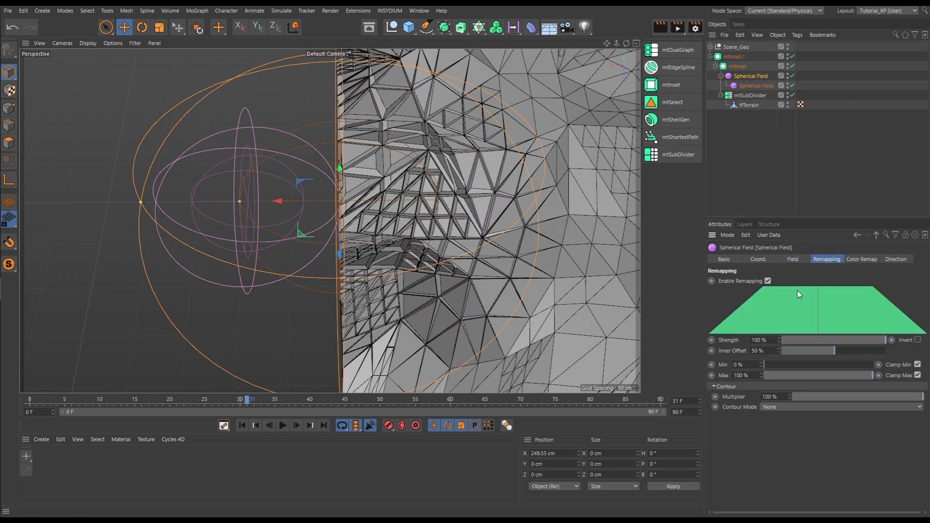
{"action": "left_click_drag", "start_coordinate": [746, 364], "coordinate": [703, 364]}
{"action": "type", "text": "8"}
{"action": "key", "text": "Return"}
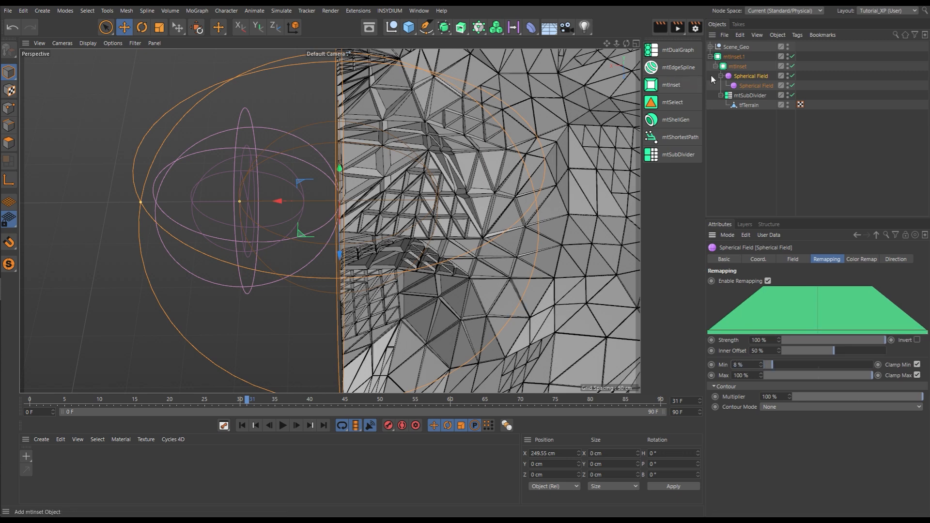
Move the parent Spherical Field to about X 274 cm and the child Spherical Field to about X 58 cm
{"action": "left_click_drag", "start_coordinate": [277, 201], "coordinate": [251, 220]}
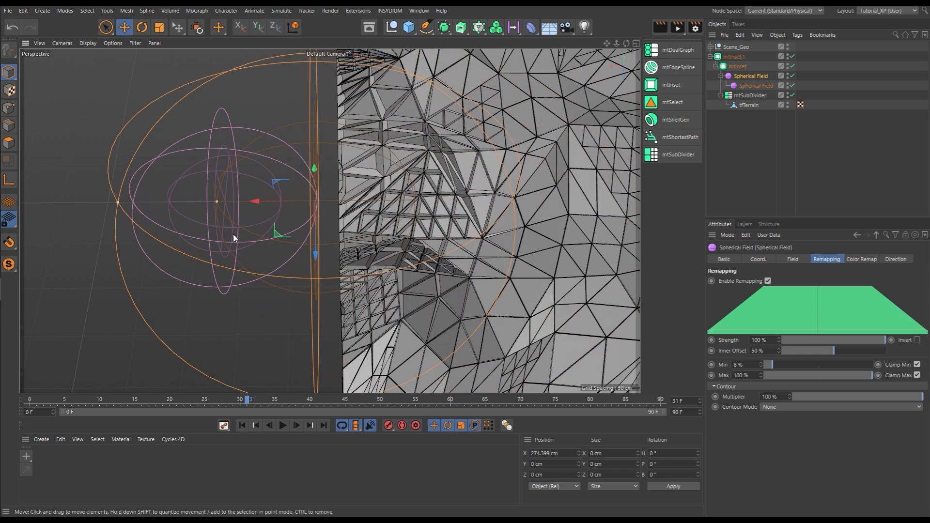
{"action": "left_click", "coordinate": [281, 199]}
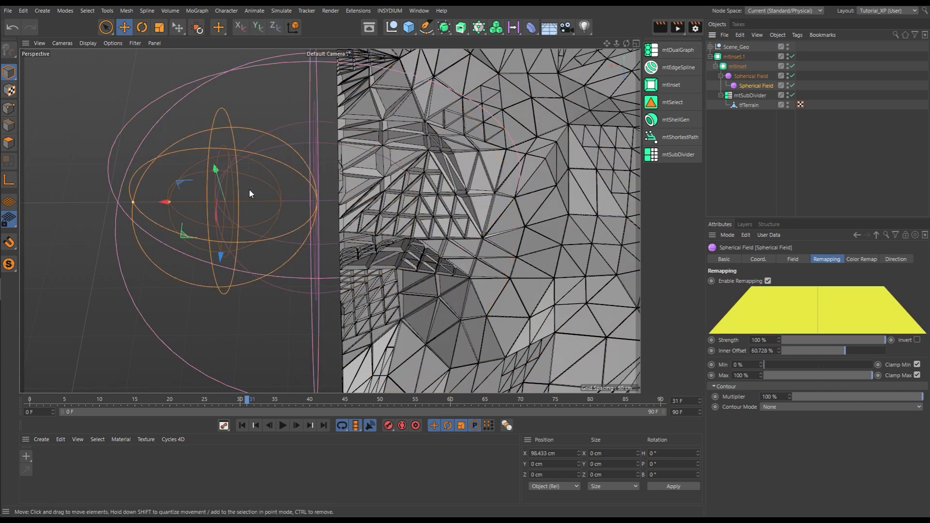
{"action": "left_click_drag", "start_coordinate": [162, 201], "coordinate": [202, 202]}
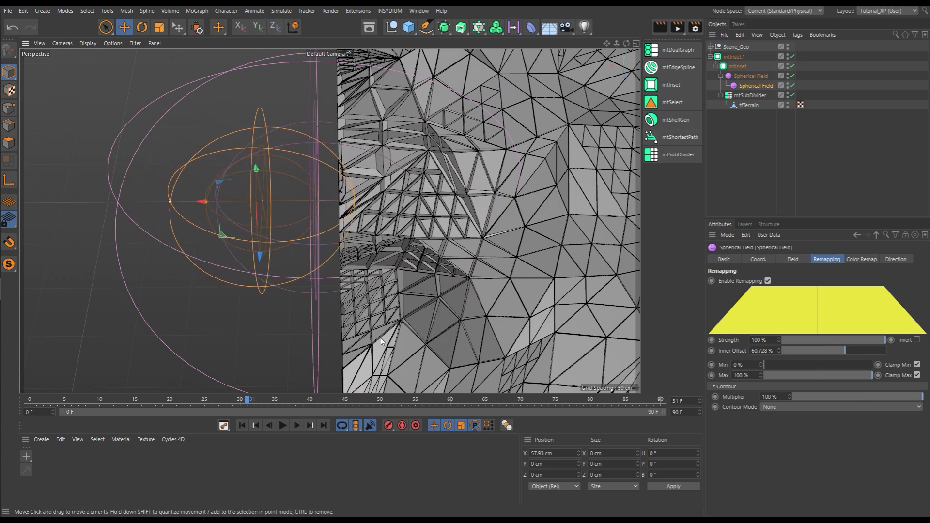
Return to frame 0 and start the Cycles 4D Real-Time Preview with the Fit render option enabled
{"action": "left_click", "coordinate": [242, 426]}
{"action": "left_click", "coordinate": [386, 9]}
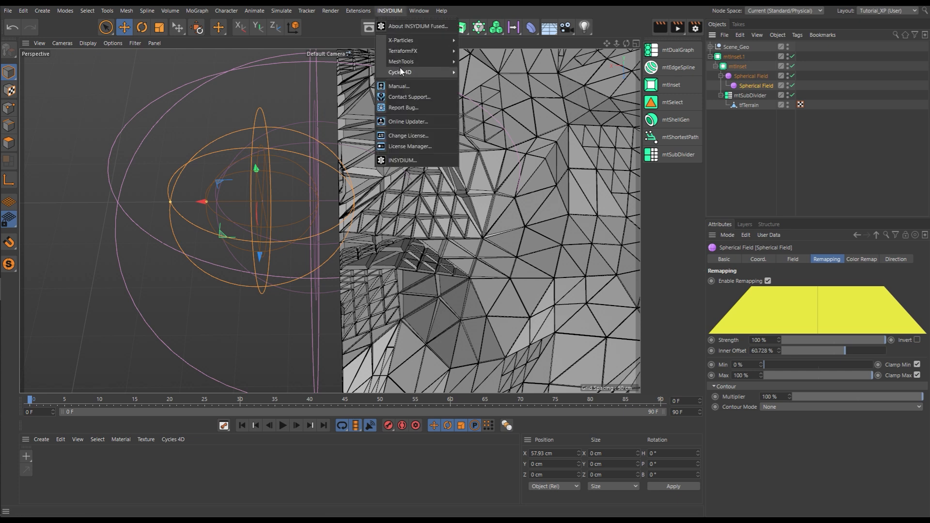
{"action": "mouse_move", "coordinate": [402, 73]}
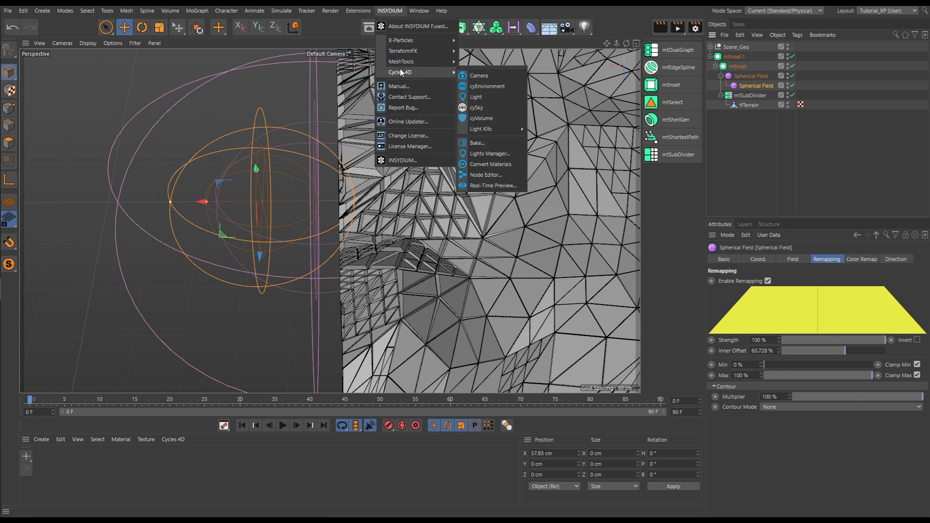
{"action": "left_click", "coordinate": [493, 185]}
{"action": "left_click_drag", "start_coordinate": [623, 157], "coordinate": [382, 64]}
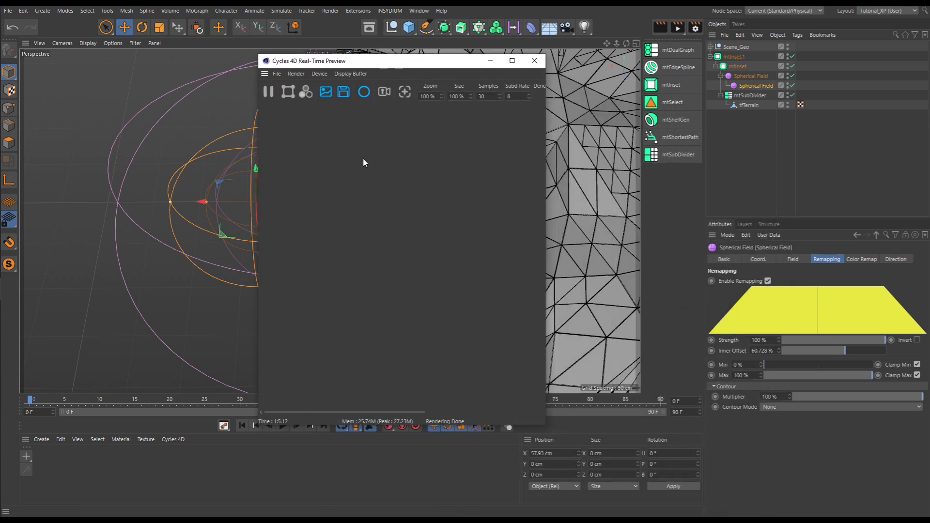
{"action": "left_click", "coordinate": [270, 95]}
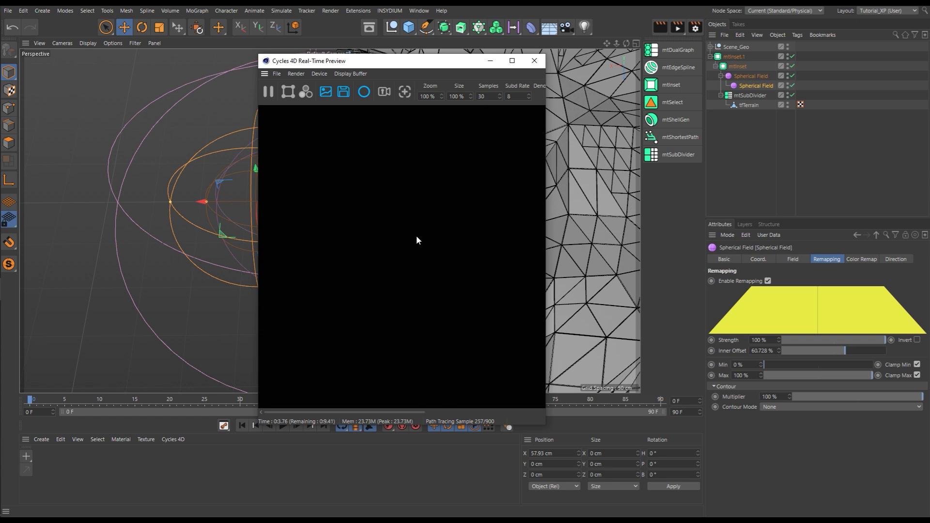
{"action": "left_click", "coordinate": [298, 75]}
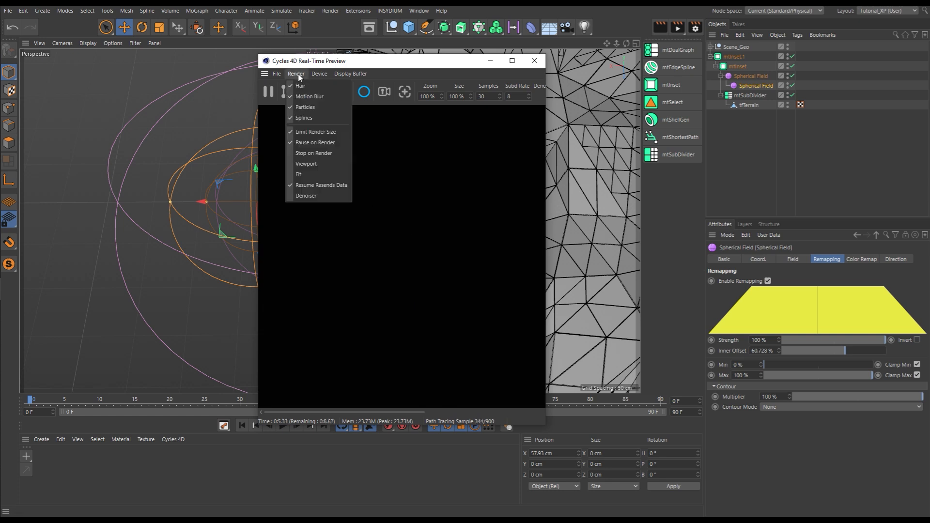
{"action": "left_click", "coordinate": [299, 174]}
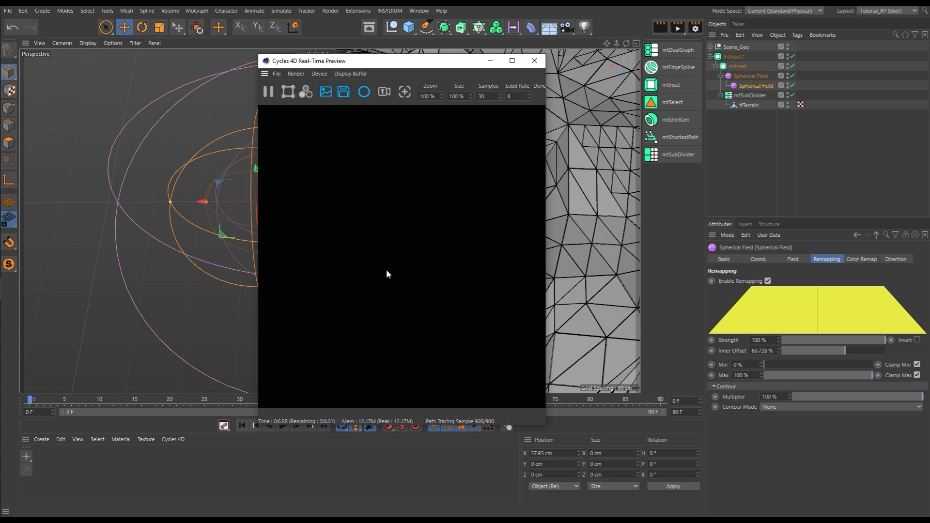
Add a Cycles 4D cySky to light the terrain
{"action": "left_click", "coordinate": [390, 10]}
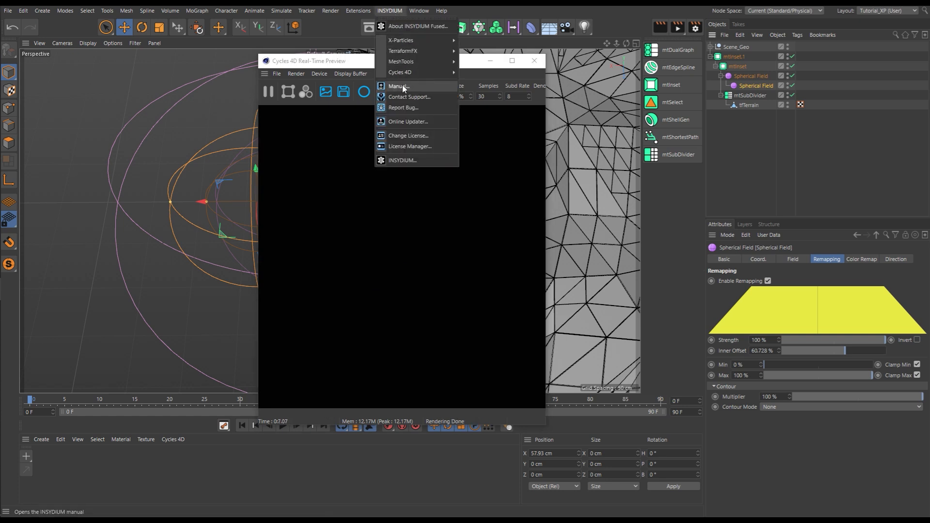
{"action": "mouse_move", "coordinate": [405, 65]}
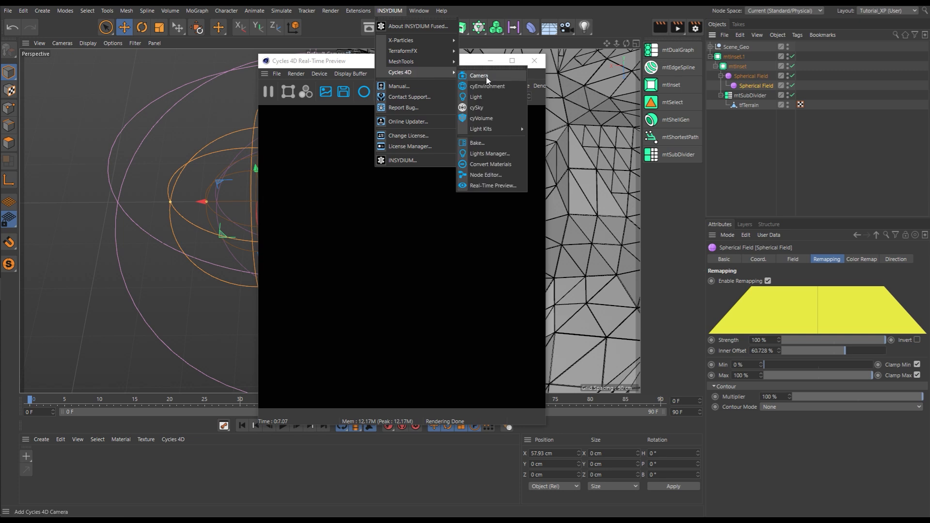
{"action": "left_click", "coordinate": [481, 108]}
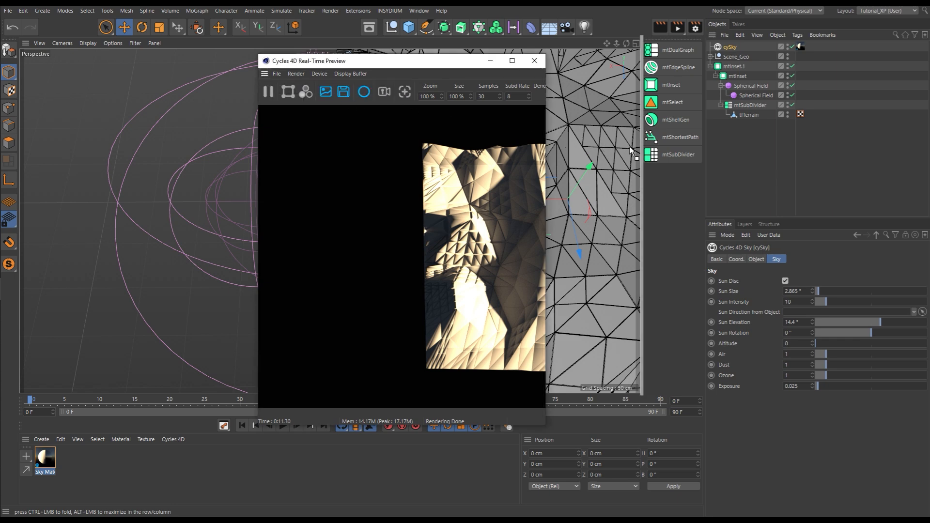
Dock the Real-Time Preview beside the viewport and adjust the split so the whole terrain fits in the viewport
{"action": "left_click_drag", "start_coordinate": [629, 147], "coordinate": [629, 147]}
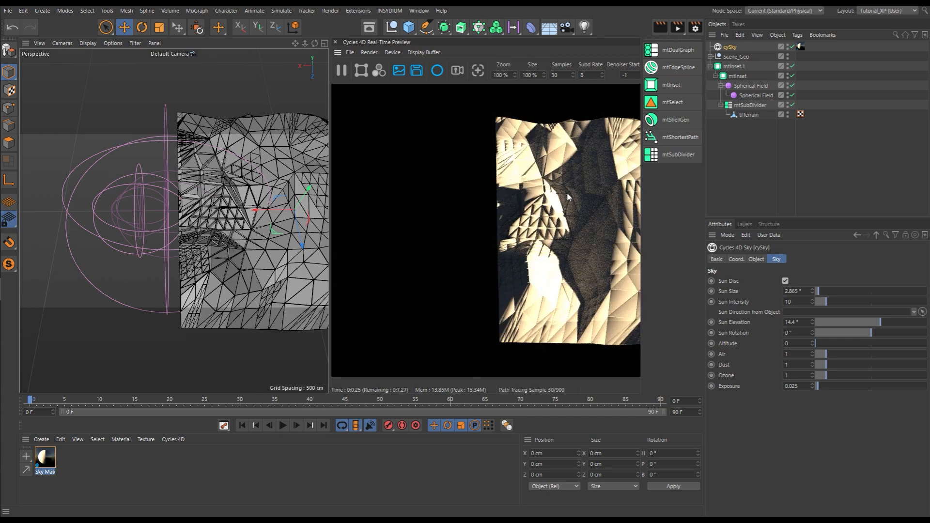
{"action": "left_click_drag", "start_coordinate": [333, 228], "coordinate": [370, 239]}
{"action": "middle_click_drag", "start_coordinate": [255, 274], "coordinate": [132, 276], "text": "alt"}
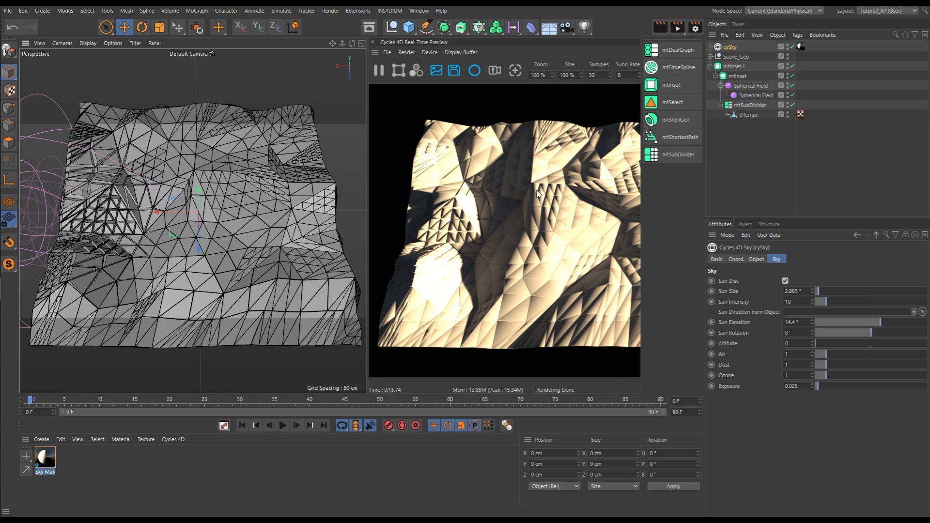
Add a Cycles 4D cyObject tag to the outer mtInset and disable its Smooth Shading
{"action": "left_click", "coordinate": [735, 67]}
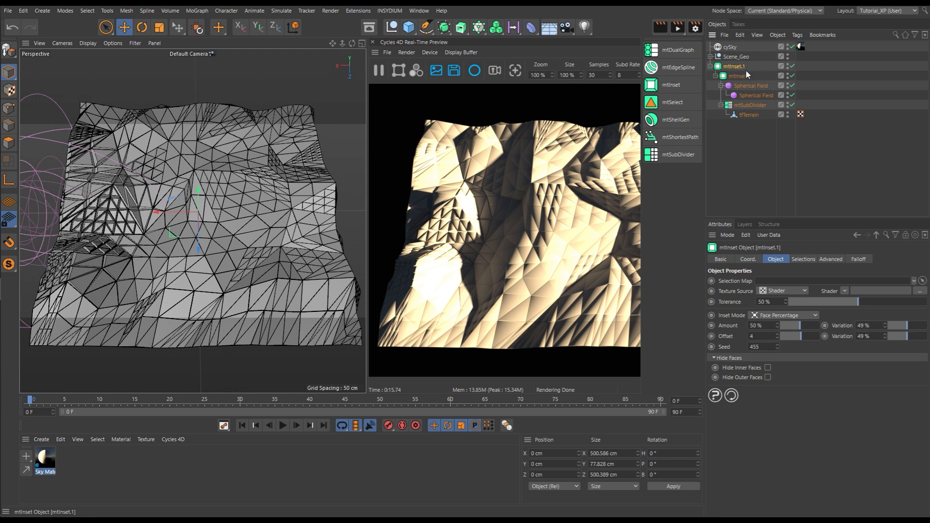
{"action": "left_click", "coordinate": [797, 35]}
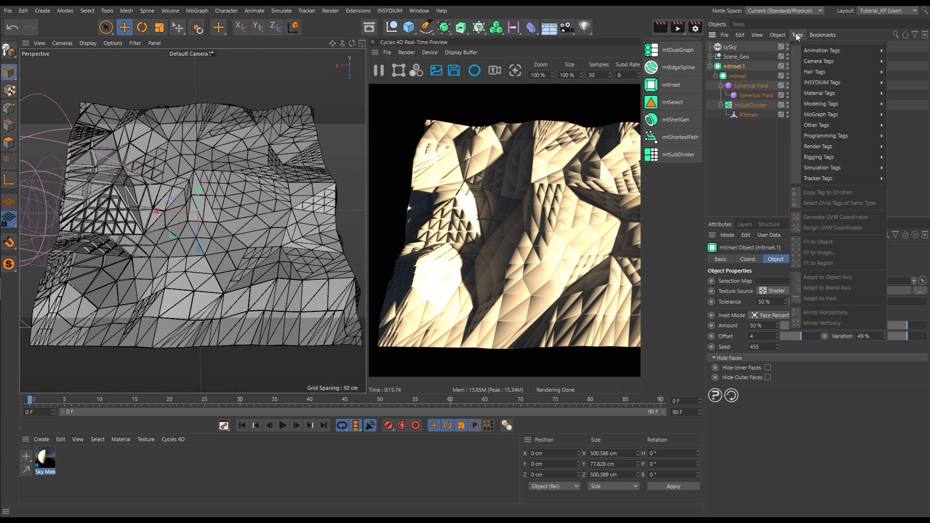
{"action": "mouse_move", "coordinate": [816, 83]}
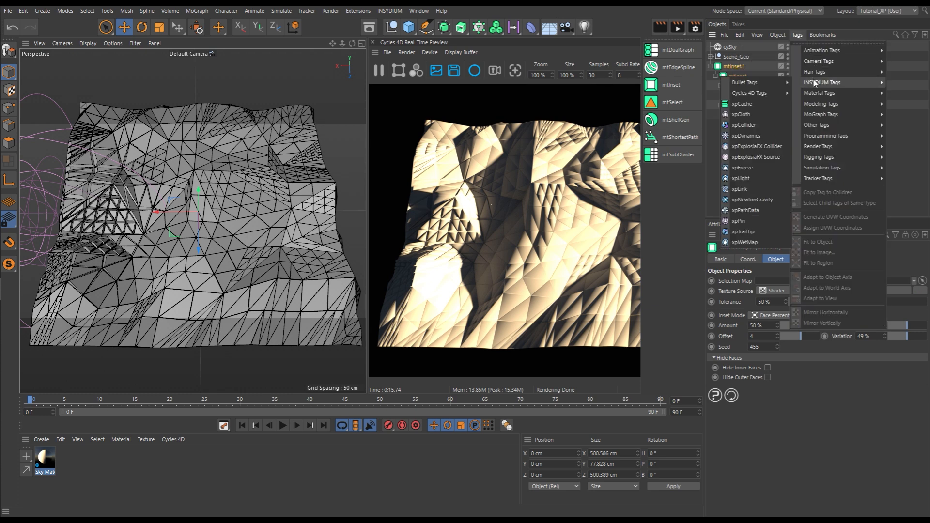
{"action": "mouse_move", "coordinate": [769, 93]}
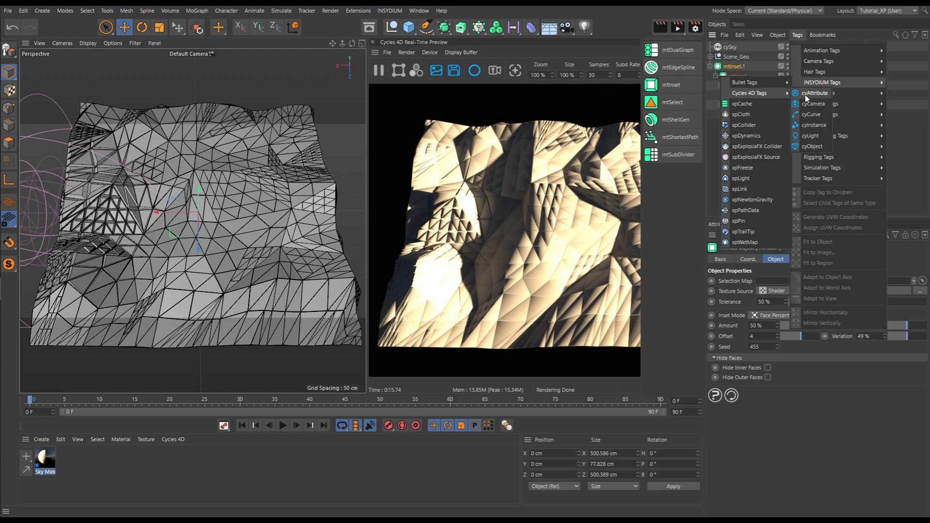
{"action": "left_click", "coordinate": [812, 145]}
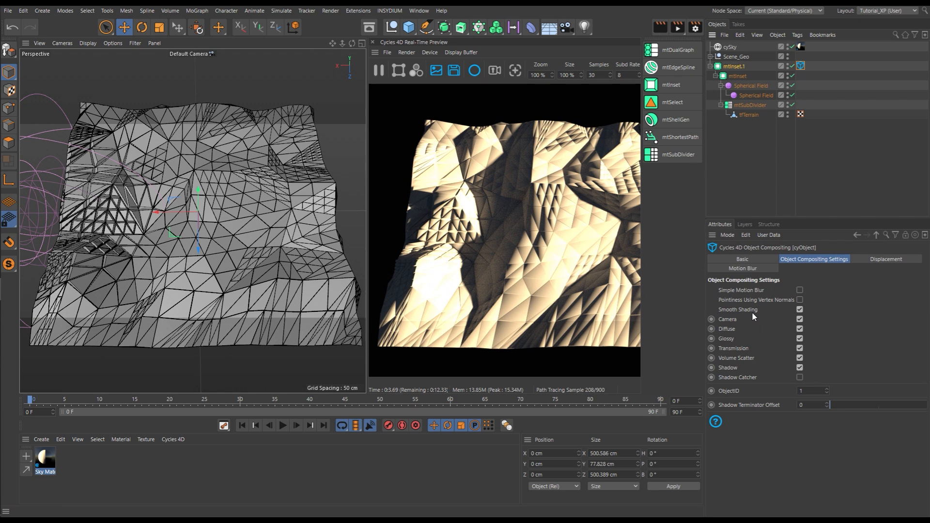
{"action": "left_click", "coordinate": [800, 310]}
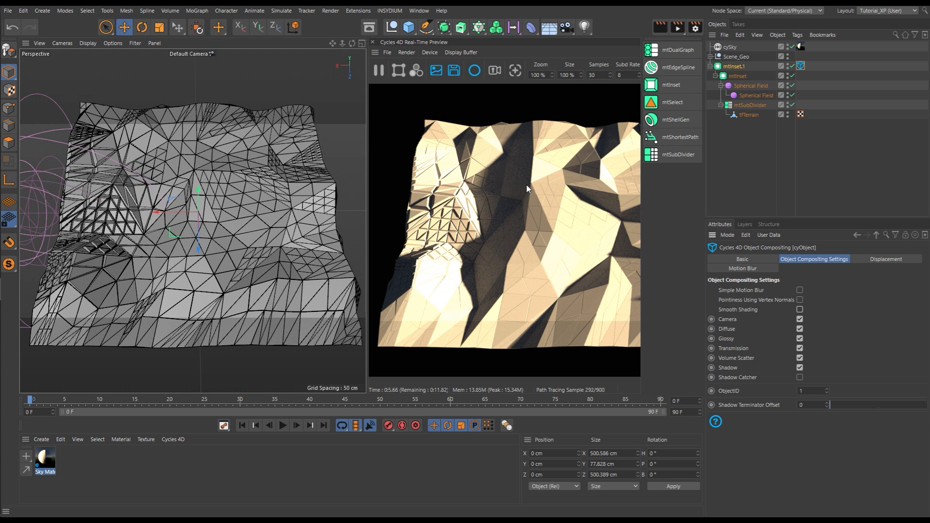
Deselect all objects and examine the whole terrain from a higher angle in the viewport and render preview
{"action": "left_click", "coordinate": [750, 151]}
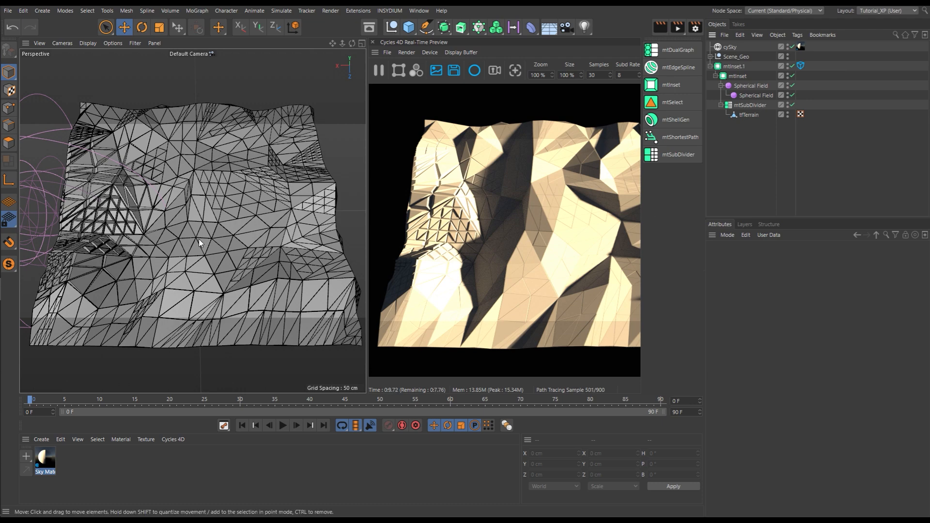
{"action": "left_click_drag", "start_coordinate": [200, 238], "coordinate": [172, 250], "text": "alt"}
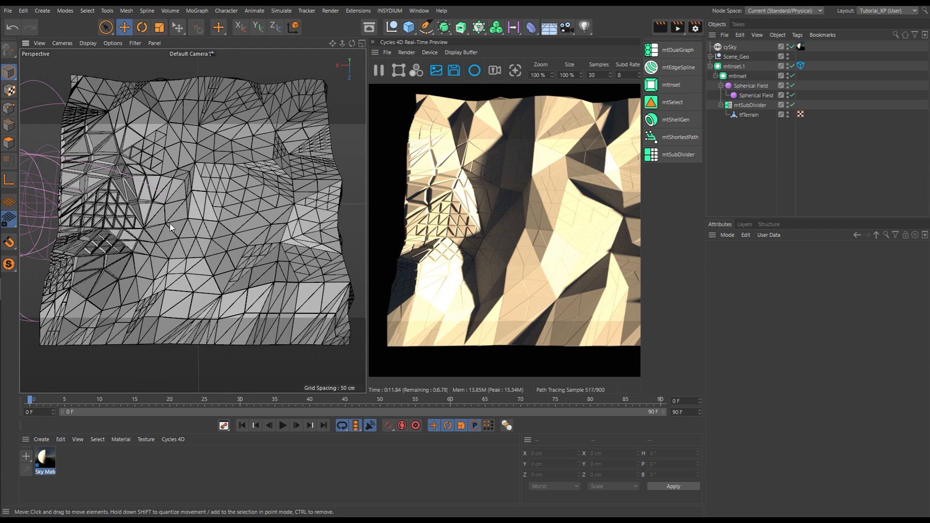
{"action": "scroll", "coordinate": [181, 216], "scroll_direction": "down", "scroll_amount": 3}
{"action": "middle_click_drag", "start_coordinate": [173, 223], "coordinate": [189, 235], "text": "alt"}
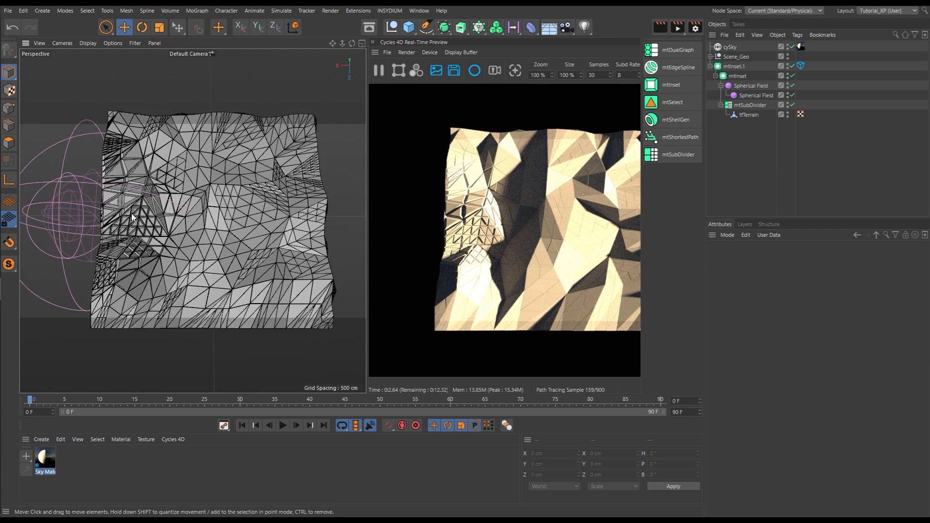
Set the cySky's Sun Rotation to 175° to light the terrain from another direction
{"action": "left_click_drag", "start_coordinate": [160, 227], "coordinate": [202, 228], "text": "alt"}
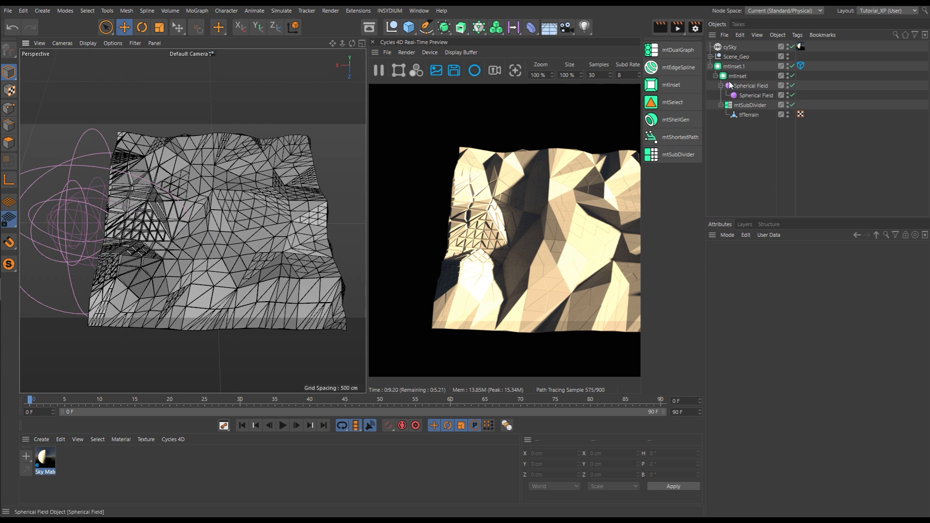
{"action": "left_click", "coordinate": [729, 47]}
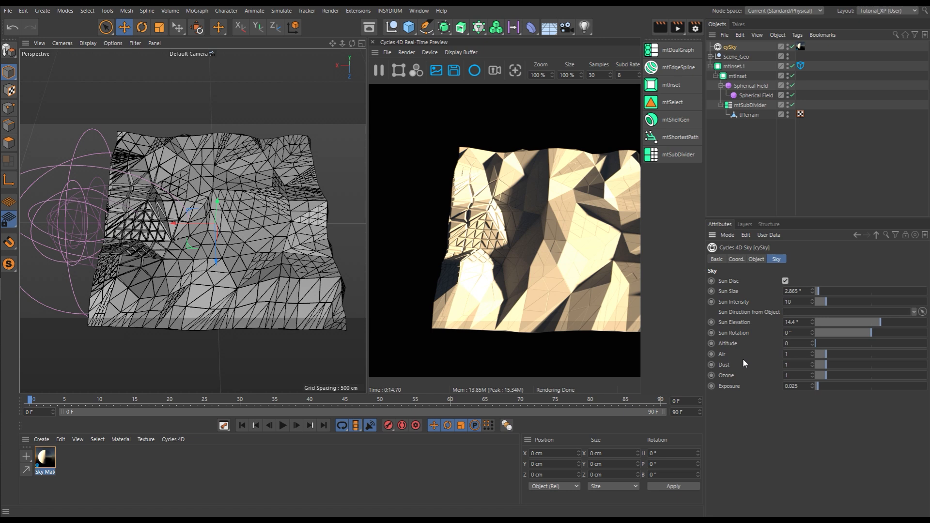
{"action": "left_click_drag", "start_coordinate": [796, 333], "coordinate": [749, 343]}
{"action": "type", "text": "150"}
{"action": "key", "text": "Return"}
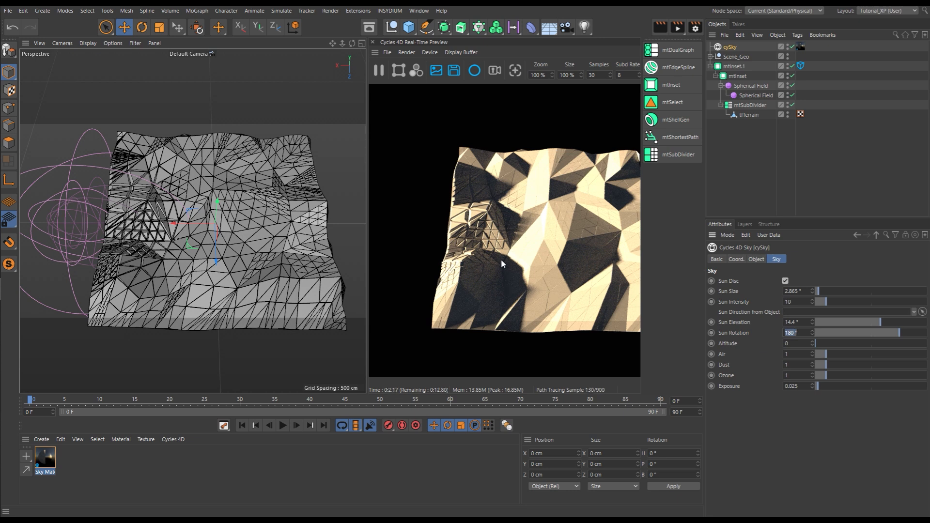
{"action": "type", "text": "175"}
{"action": "key", "text": "Return"}
Set the cySky's Sun Elevation to 9° and Sun Intensity to 4, leaving all objects deselected
{"action": "left_click", "coordinate": [797, 322]}
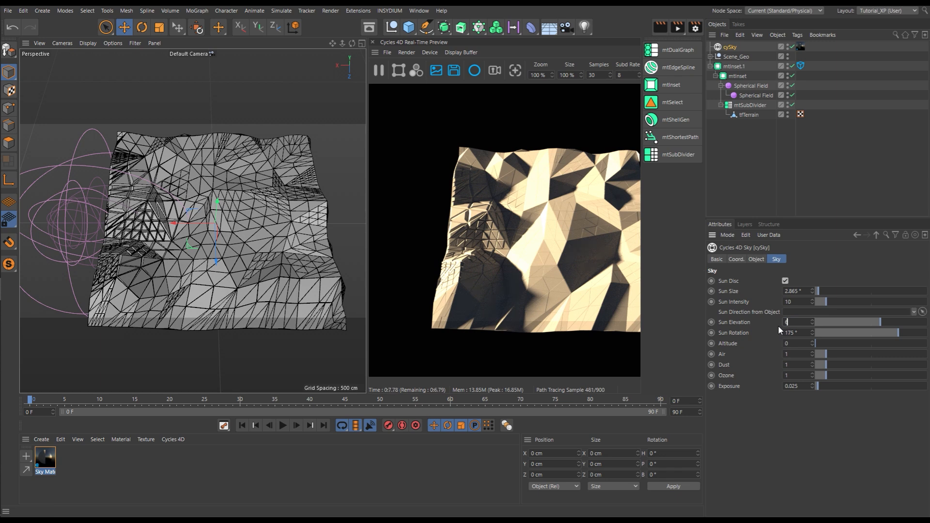
{"action": "type", "text": "6"}
{"action": "key", "text": "Return"}
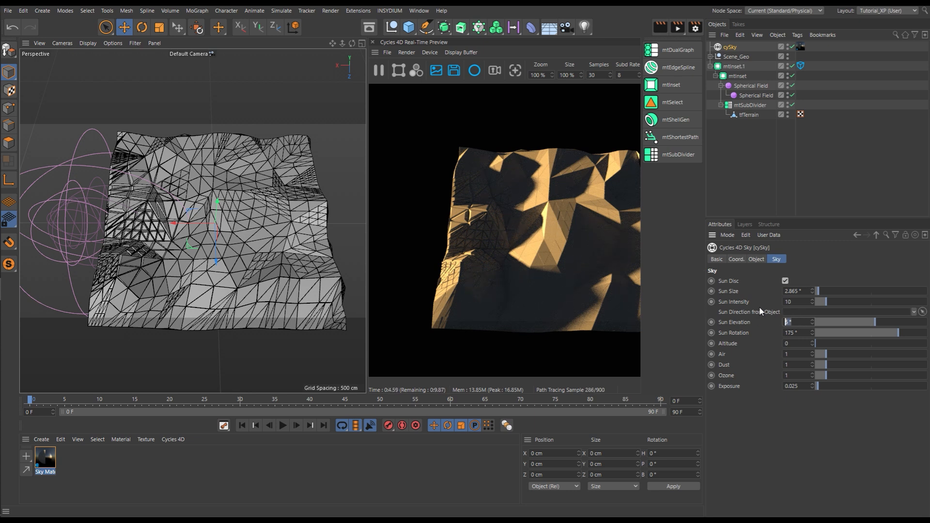
{"action": "type", "text": "5"}
{"action": "key", "text": "Return"}
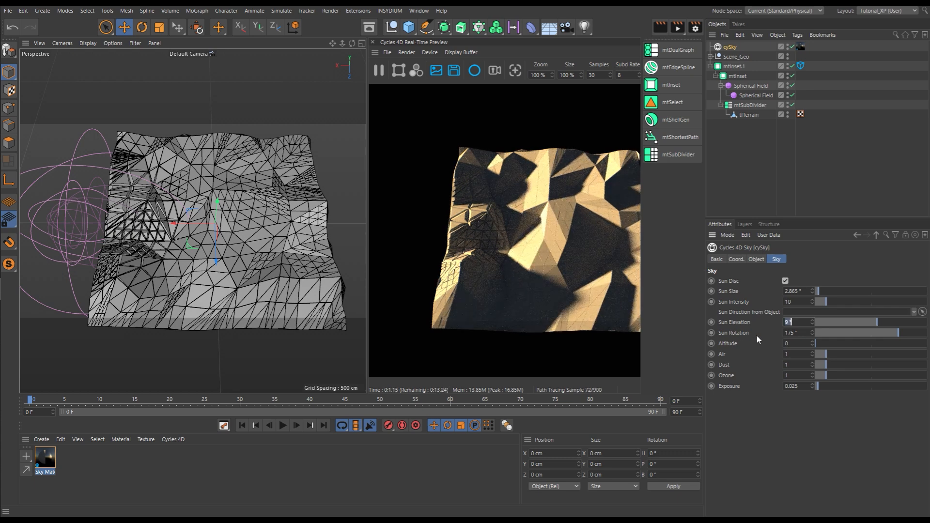
{"action": "key", "text": "shift+Tab"}
{"action": "type", "text": "4"}
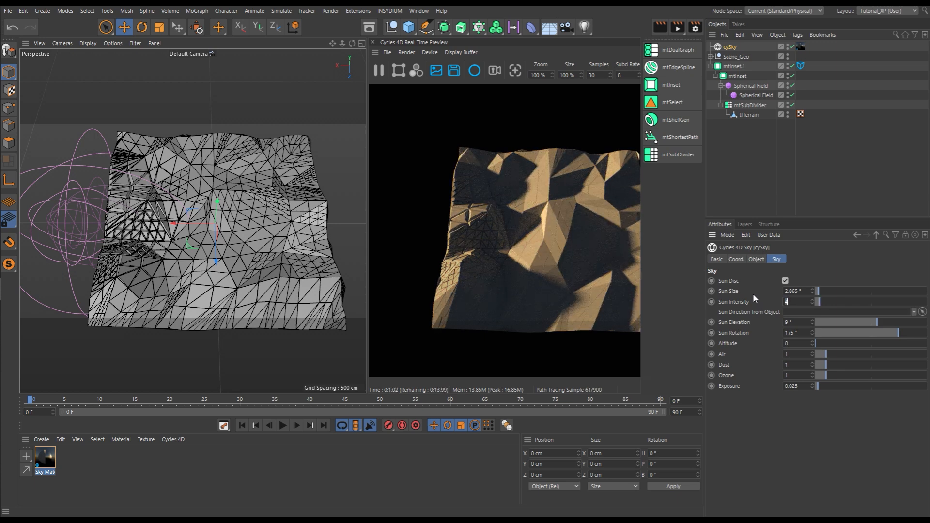
{"action": "left_click", "coordinate": [754, 205]}
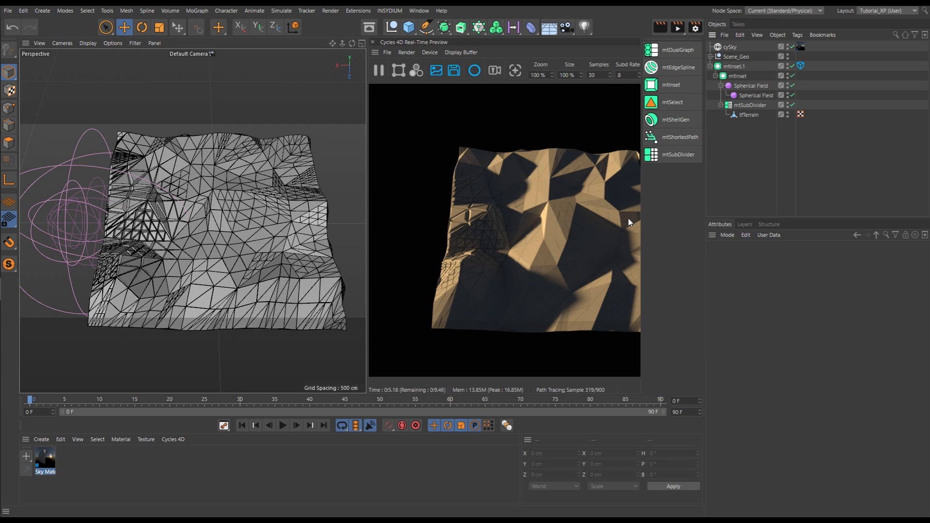
Add a Cycles 4D camera to the scene and make it the active viewport camera
{"action": "middle_click_drag", "start_coordinate": [211, 259], "coordinate": [191, 258], "text": "alt"}
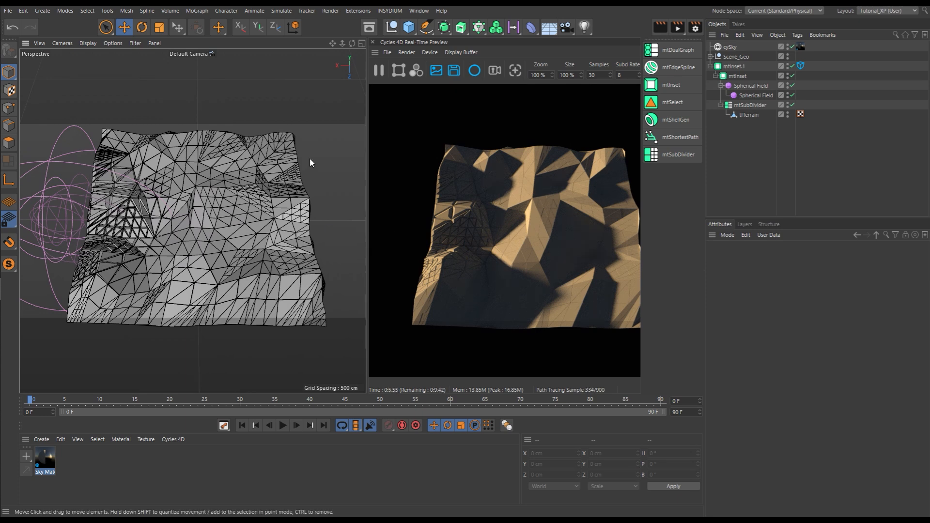
{"action": "left_click", "coordinate": [391, 11]}
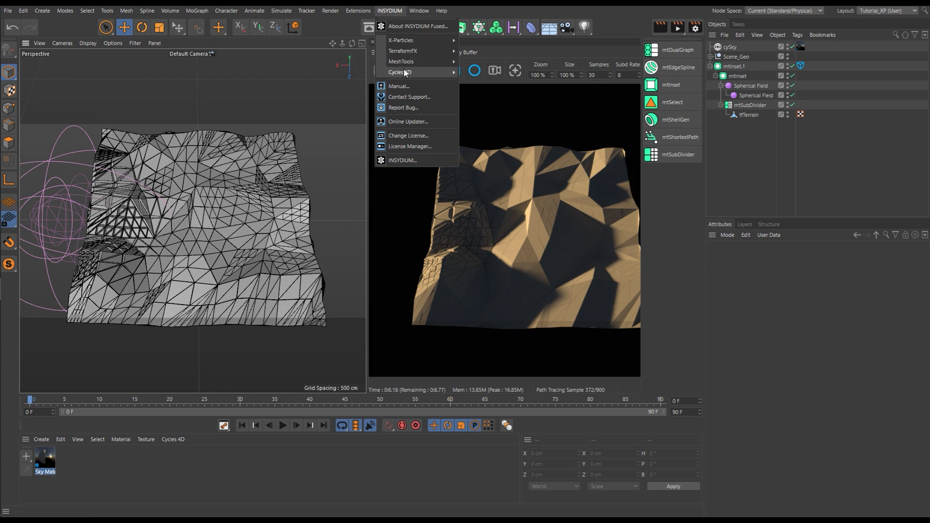
{"action": "mouse_move", "coordinate": [402, 72]}
{"action": "left_click", "coordinate": [480, 75]}
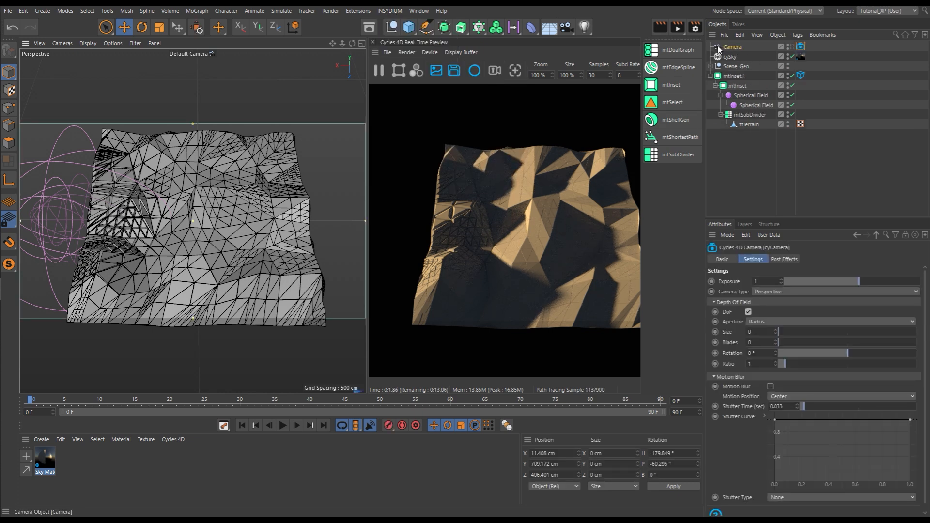
{"action": "left_click", "coordinate": [792, 47]}
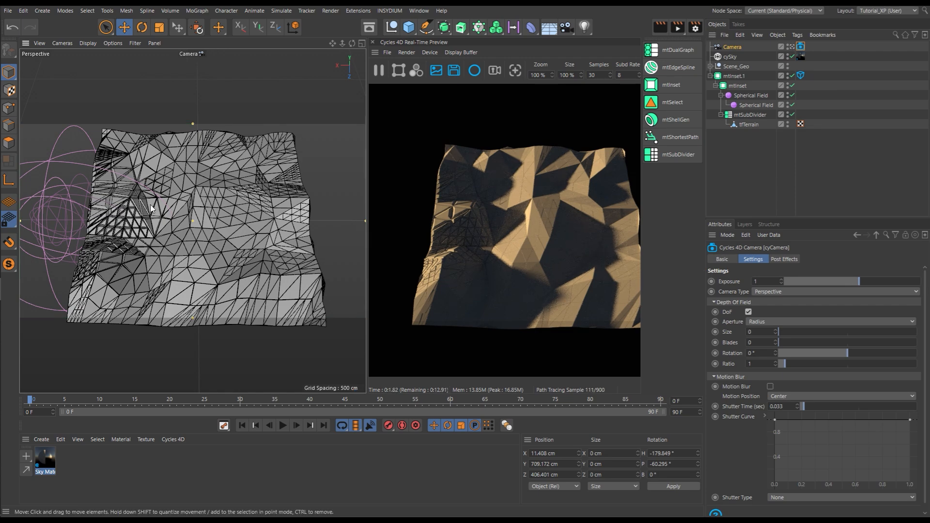
Position the camera for a low close-up across the terrain's faceted slopes, with the finely inset hill in the background
{"action": "left_click_drag", "start_coordinate": [156, 208], "coordinate": [152, 211], "text": "alt"}
{"action": "right_click_drag", "start_coordinate": [151, 208], "coordinate": [207, 209], "text": "alt"}
{"action": "left_click_drag", "start_coordinate": [206, 207], "coordinate": [158, 233], "text": "alt"}
{"action": "right_click_drag", "start_coordinate": [158, 233], "coordinate": [202, 235], "text": "alt"}
{"action": "left_click_drag", "start_coordinate": [207, 242], "coordinate": [310, 287], "text": "alt"}
{"action": "middle_click_drag", "start_coordinate": [227, 265], "coordinate": [261, 296], "text": "alt"}
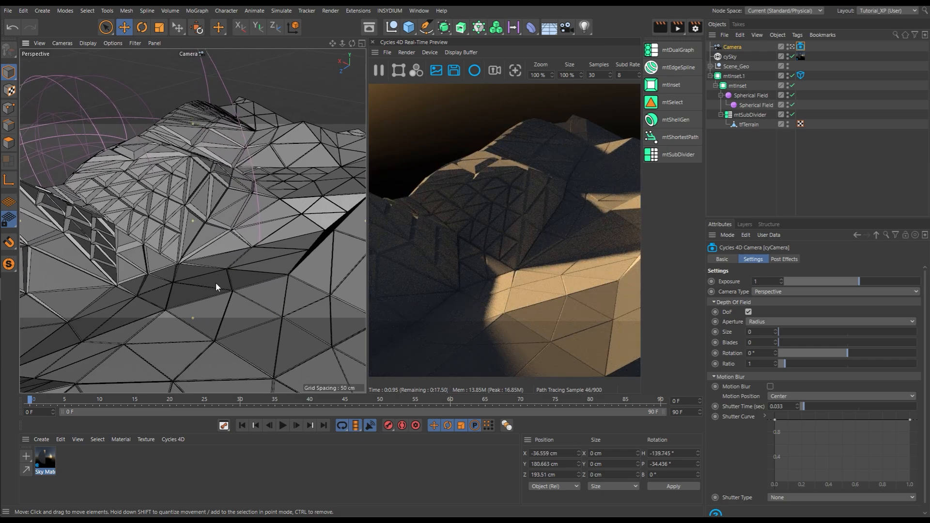
{"action": "left_click_drag", "start_coordinate": [216, 283], "coordinate": [226, 249], "text": "alt"}
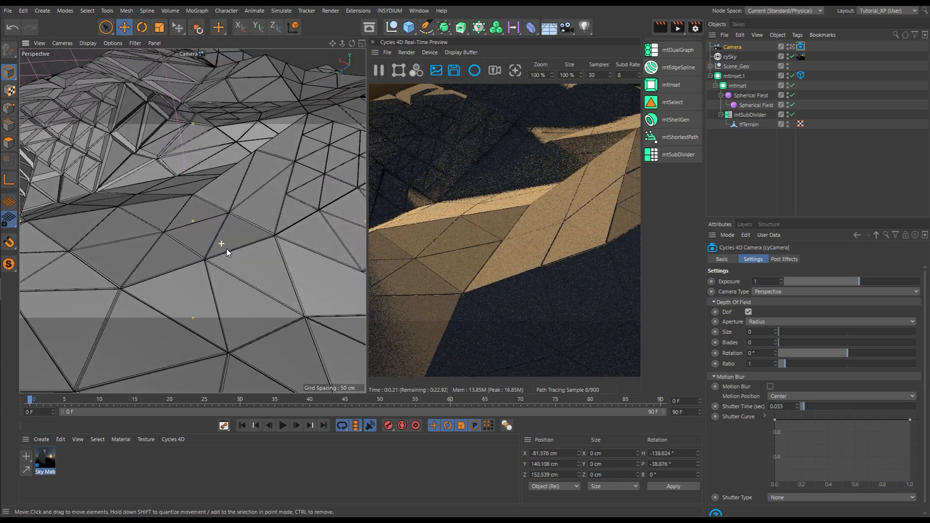
{"action": "middle_click_drag", "start_coordinate": [243, 259], "coordinate": [235, 259], "text": "alt"}
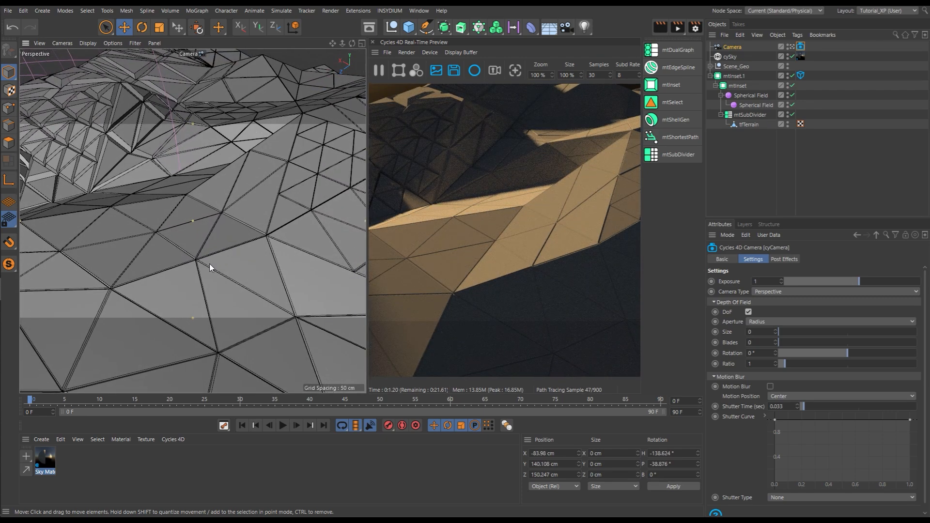
{"action": "mouse_move", "coordinate": [192, 260]}
{"action": "left_mouse_down", "text": "alt"}
{"action": "mouse_move", "coordinate": [193, 242]}
{"action": "mouse_move", "coordinate": [200, 246]}
{"action": "left_mouse_up", "text": "alt"}
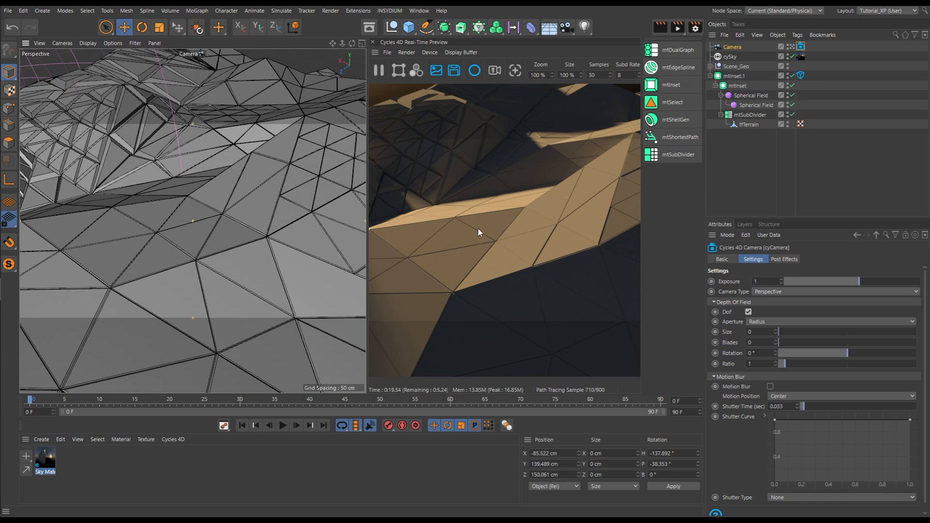
Pick the camera's focus point on the sunlit middle slope in the render preview and set the depth of field Size to 0.02
{"action": "left_click", "coordinate": [517, 73]}
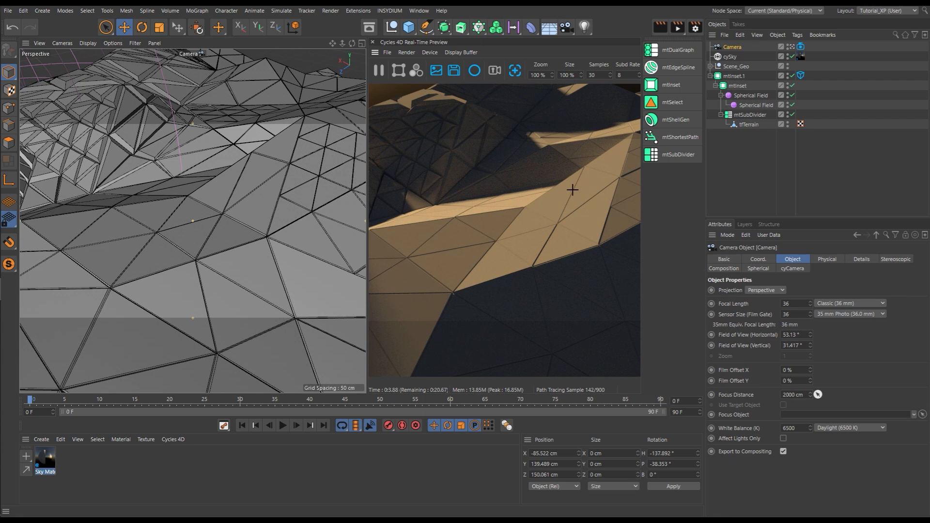
{"action": "left_click", "coordinate": [521, 221]}
{"action": "left_click", "coordinate": [801, 47]}
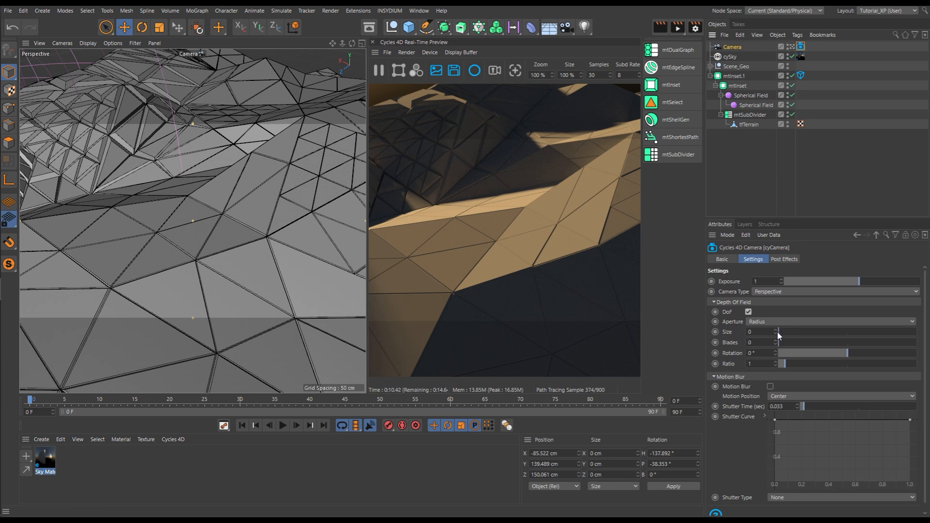
{"action": "left_click_drag", "start_coordinate": [778, 332], "coordinate": [785, 331]}
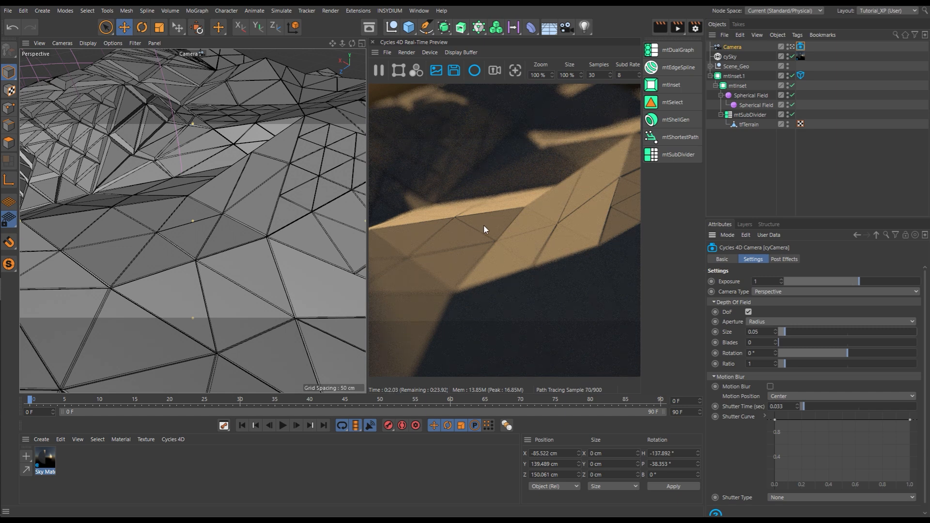
{"action": "left_click_drag", "start_coordinate": [786, 334], "coordinate": [783, 337]}
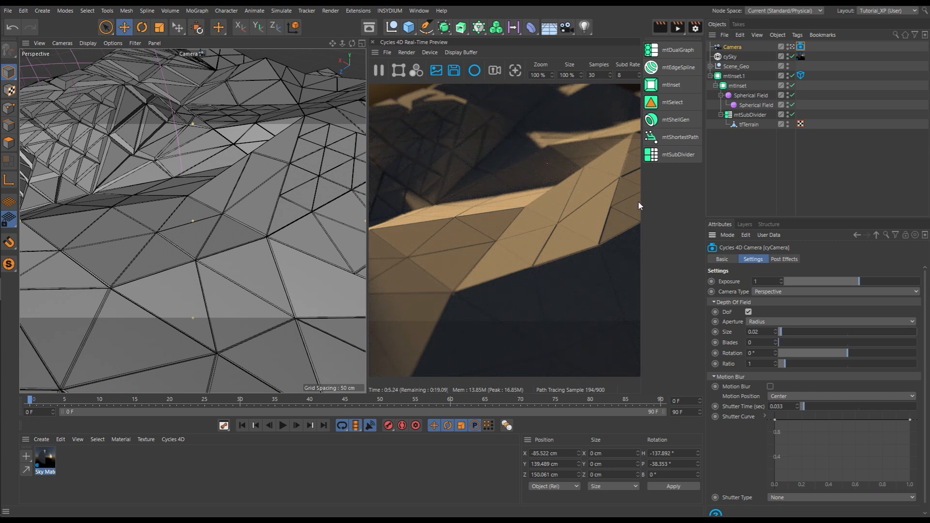
Move the parent Spherical Field into the camera view, to about X -63 cm and Z 37 cm
{"action": "left_click", "coordinate": [755, 96]}
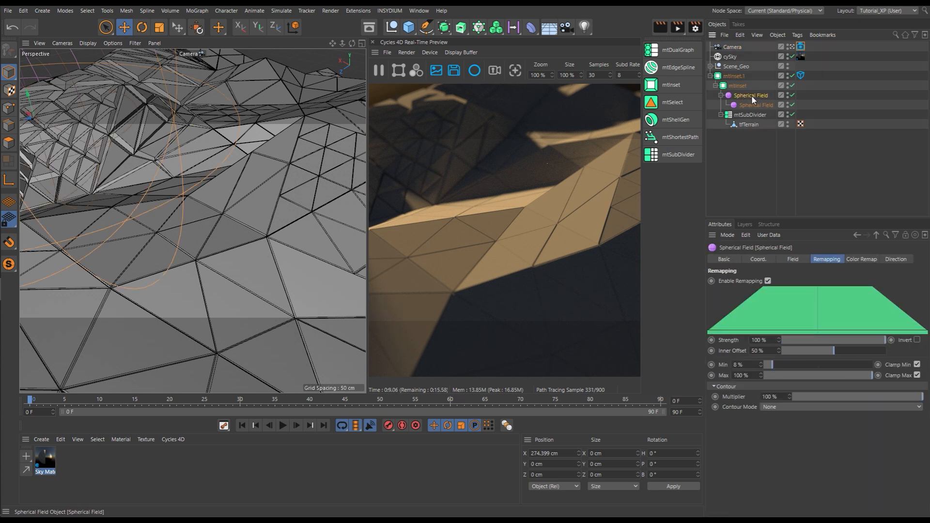
{"action": "left_click", "coordinate": [761, 260]}
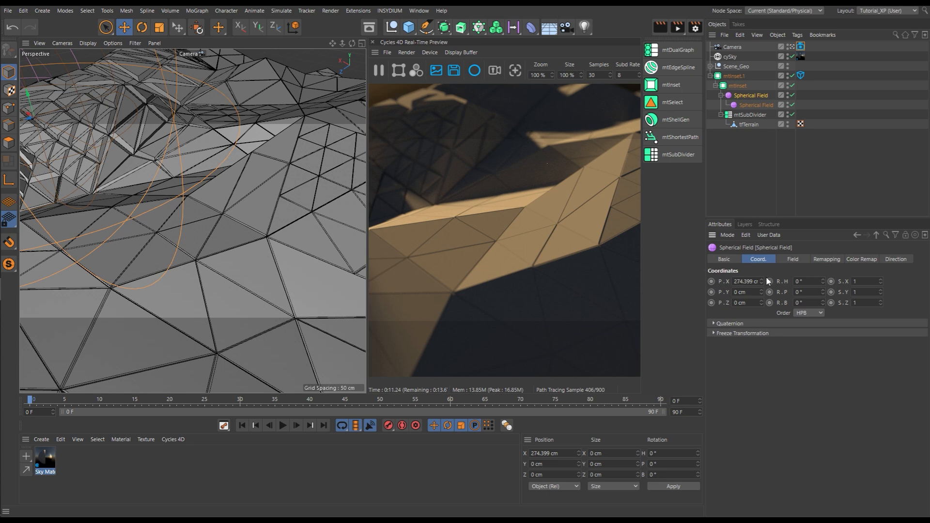
{"action": "left_click_drag", "start_coordinate": [761, 280], "coordinate": [761, 376]}
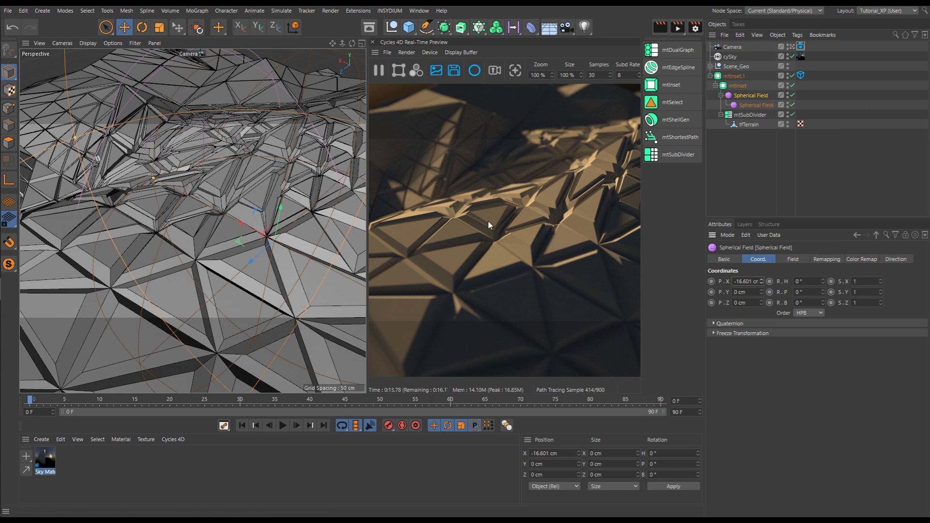
{"action": "left_click_drag", "start_coordinate": [251, 263], "coordinate": [195, 286]}
{"action": "left_click_drag", "start_coordinate": [205, 254], "coordinate": [285, 292]}
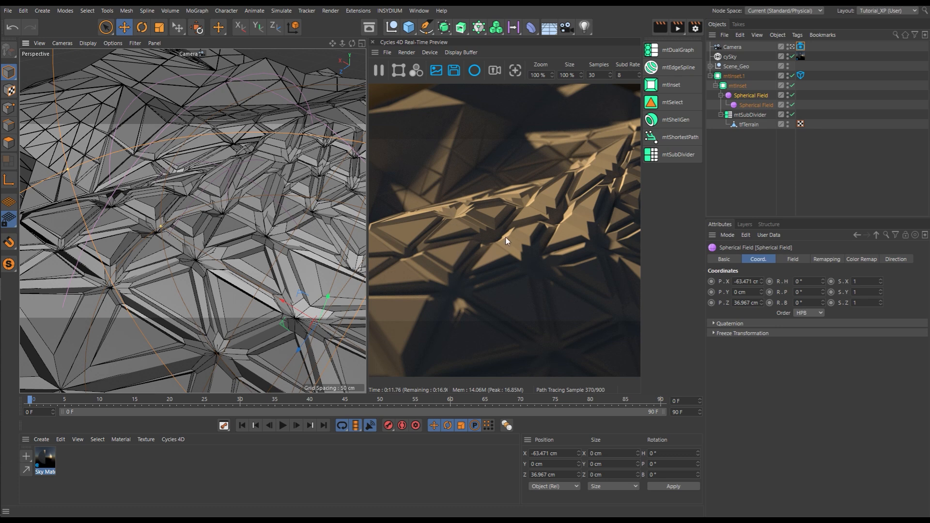
Set the outer mtInset's Offset to 10 to raise the inset faces
{"action": "left_click", "coordinate": [734, 76]}
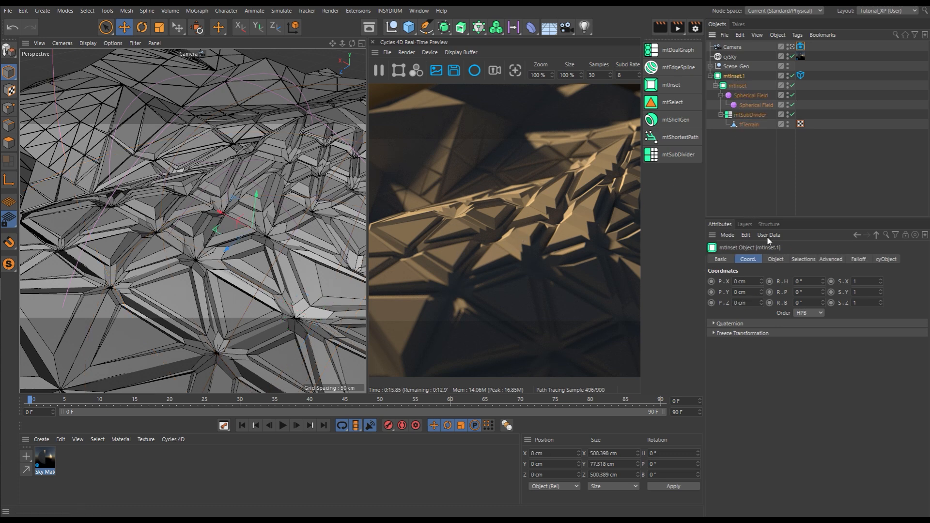
{"action": "left_click", "coordinate": [775, 259]}
{"action": "double_click", "coordinate": [763, 336]}
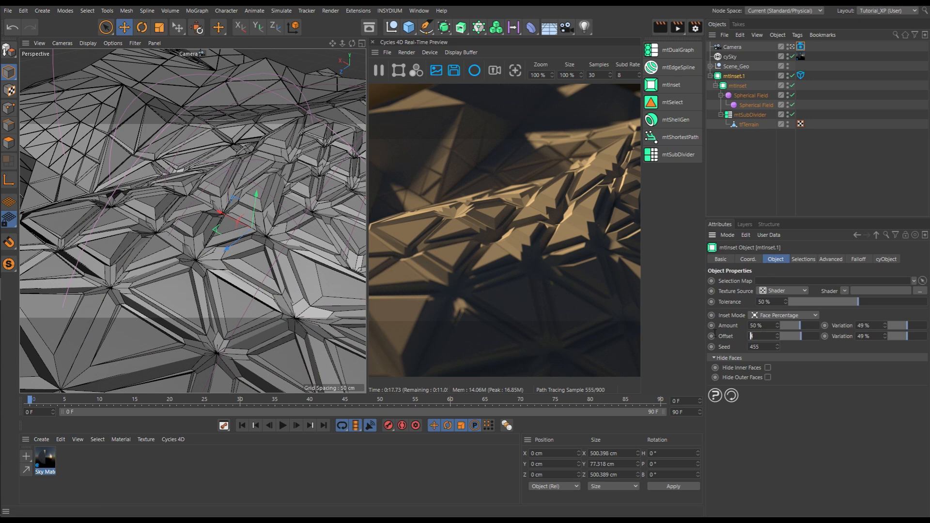
{"action": "type", "text": "8"}
{"action": "key", "text": "Return"}
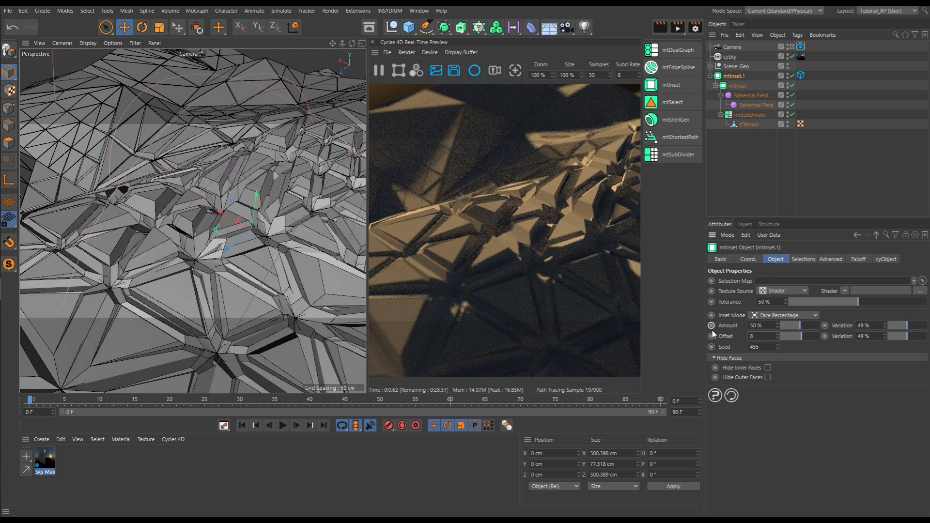
{"action": "type", "text": "10"}
{"action": "key", "text": "Return"}
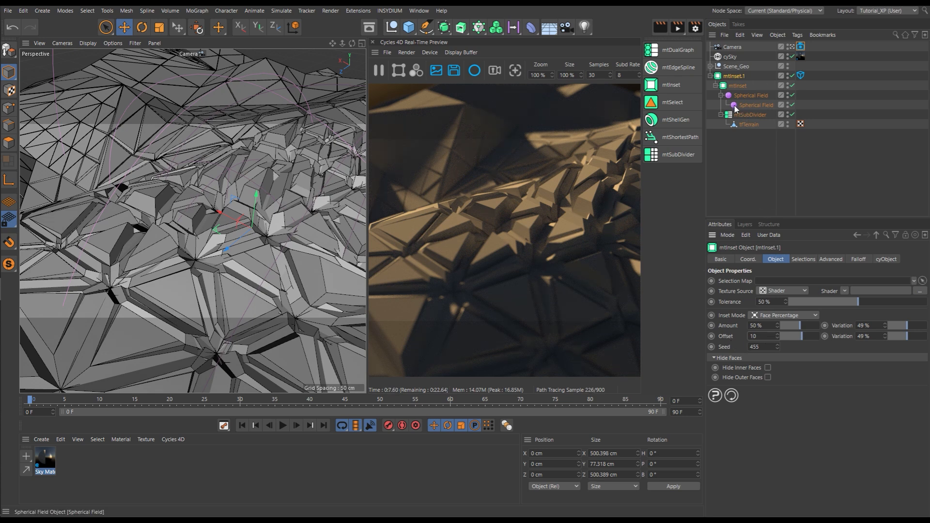
Set the mtSubDivider's Subdivision to 3 and its Tolerance to 63.9%
{"action": "left_click", "coordinate": [742, 115]}
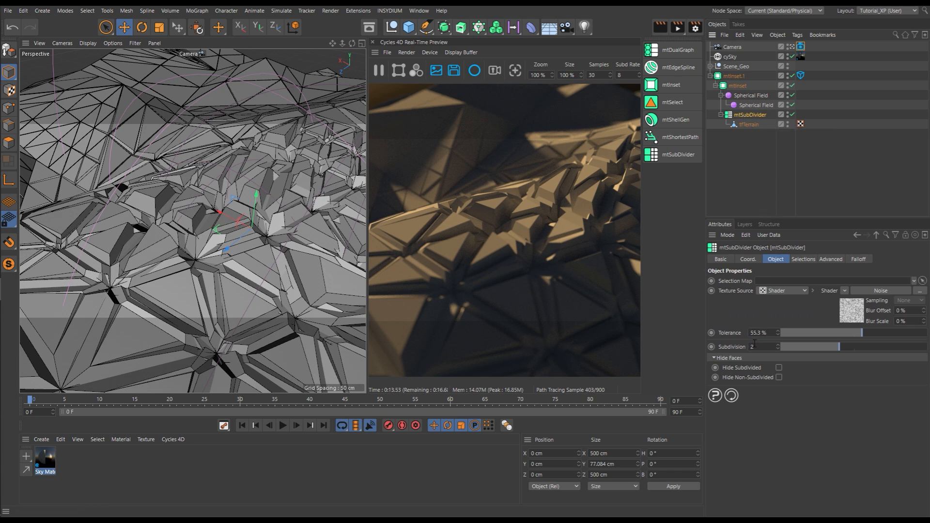
{"action": "left_click", "coordinate": [779, 345]}
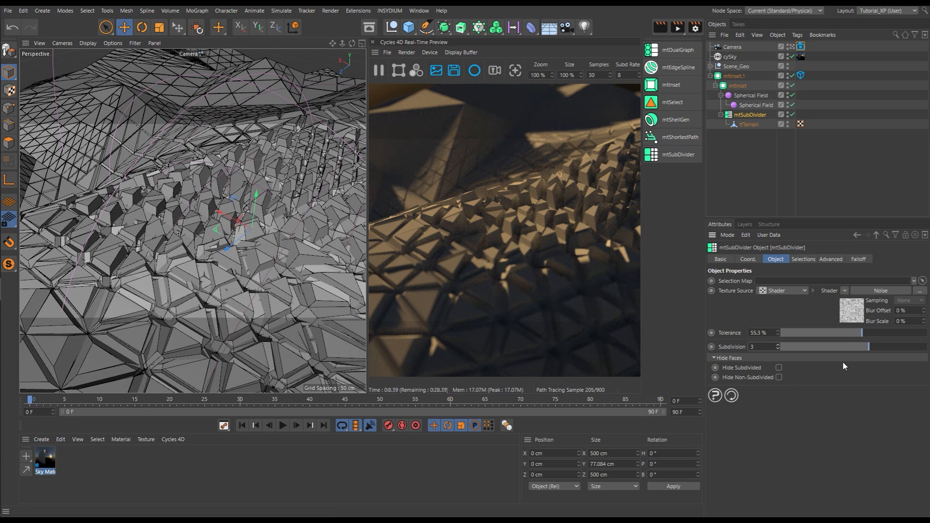
{"action": "left_click", "coordinate": [875, 333]}
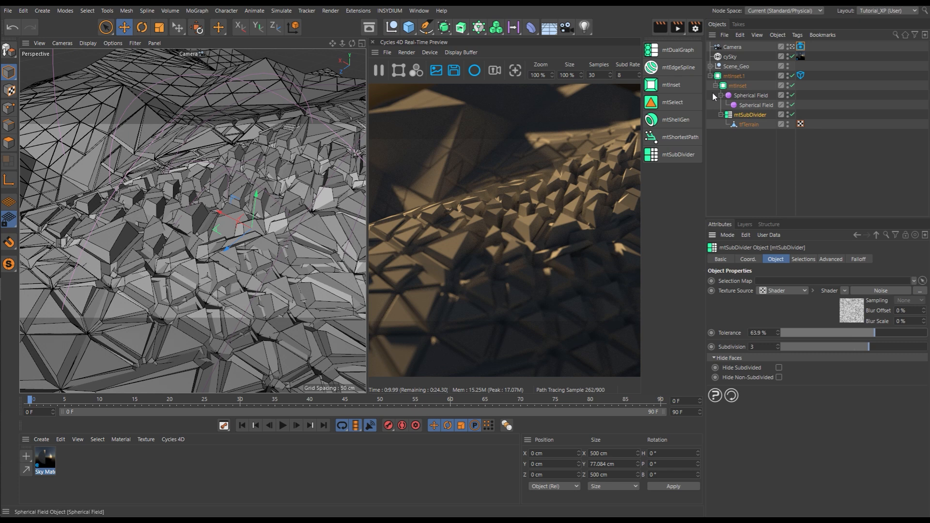
Collapse the outer mtInset's hierarchy and create a Cycles 4D Principled BSDF material
{"action": "left_click", "coordinate": [710, 76]}
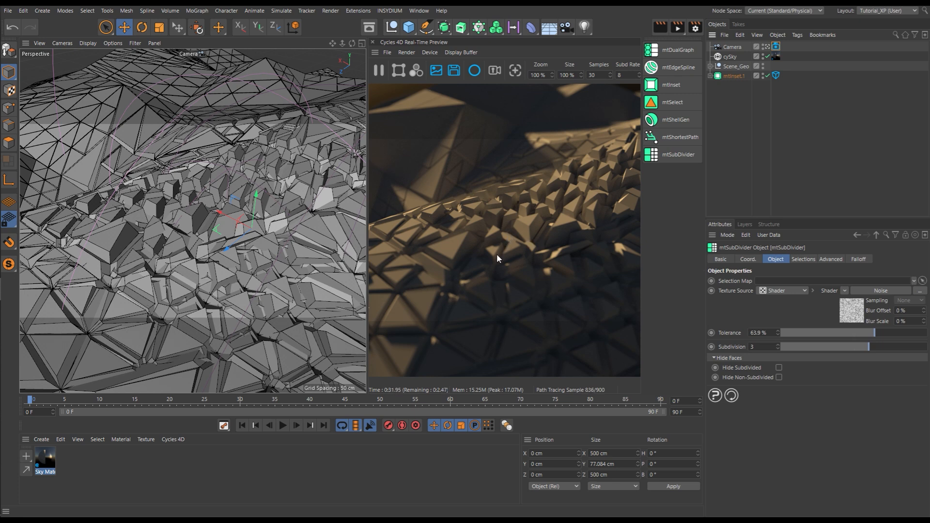
{"action": "left_click", "coordinate": [173, 440]}
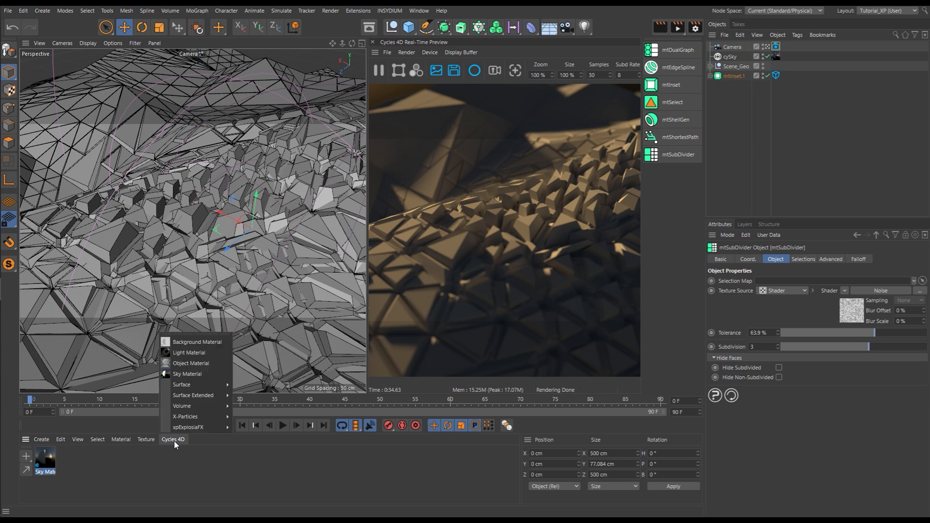
{"action": "mouse_move", "coordinate": [185, 389]}
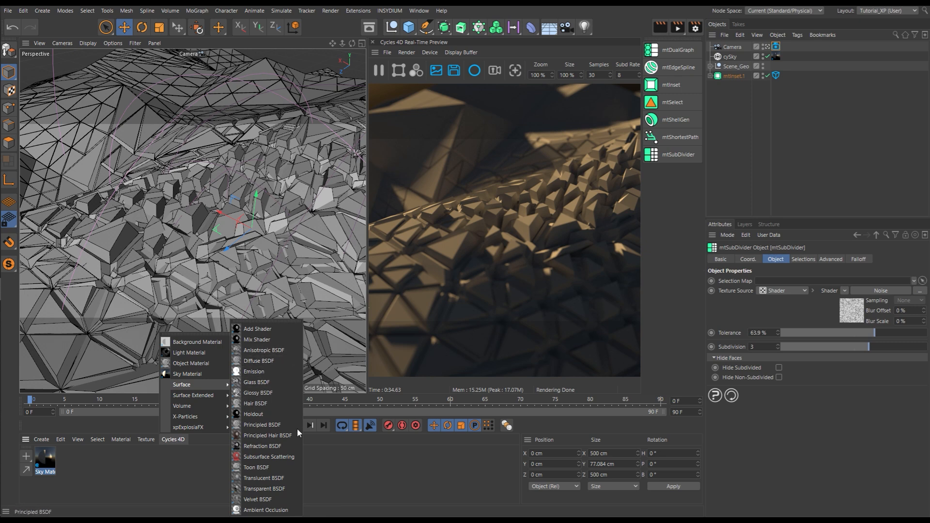
{"action": "left_click", "coordinate": [268, 425]}
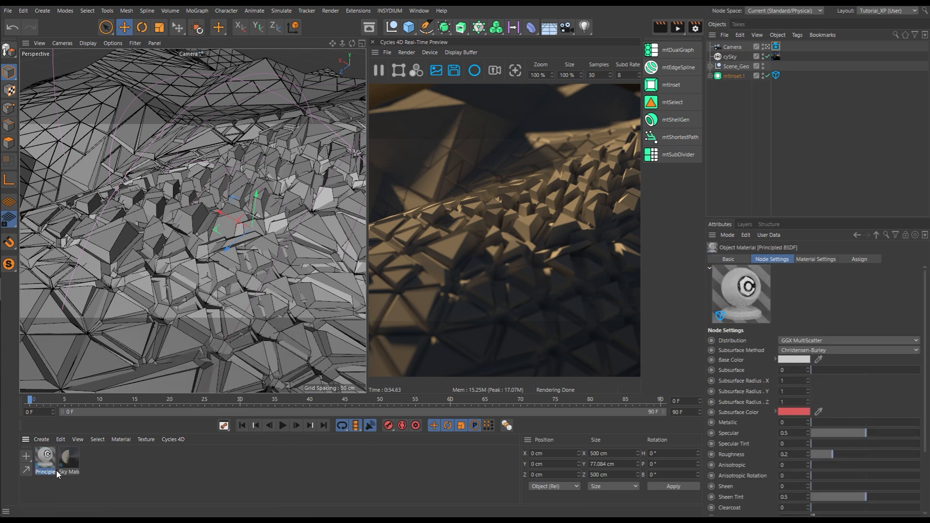
Apply the Principled BSDF material to the outer mtInset and open its node graph, enlarged and with the nodes spaced apart
{"action": "left_click_drag", "start_coordinate": [48, 461], "coordinate": [738, 75]}
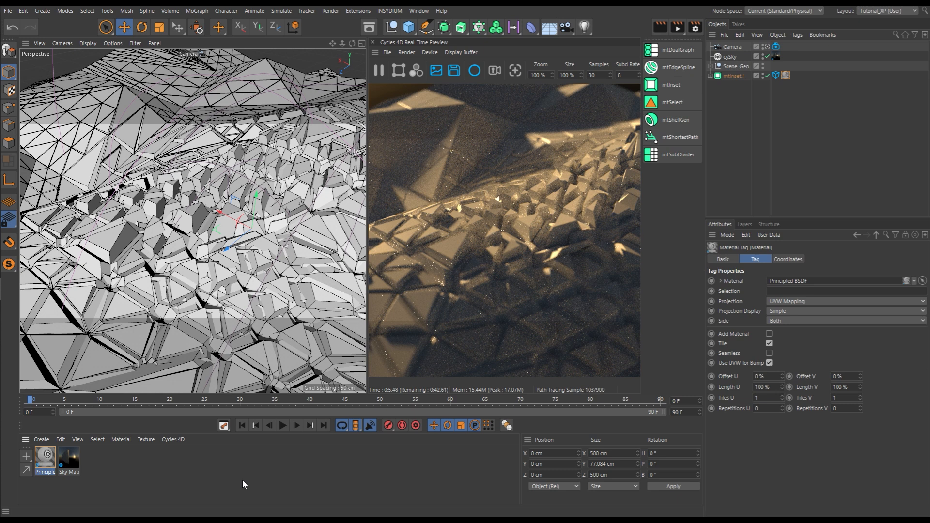
{"action": "double_click", "coordinate": [46, 461]}
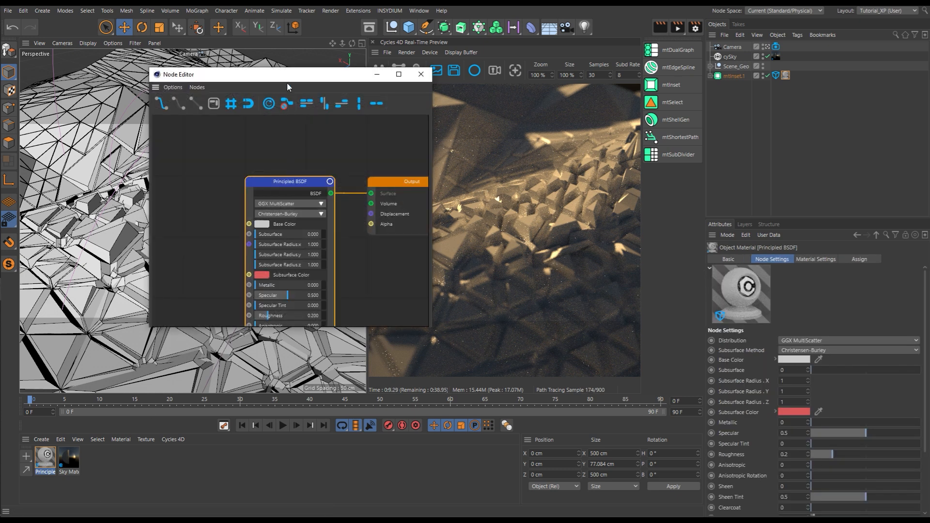
{"action": "left_click_drag", "start_coordinate": [292, 76], "coordinate": [161, 56]}
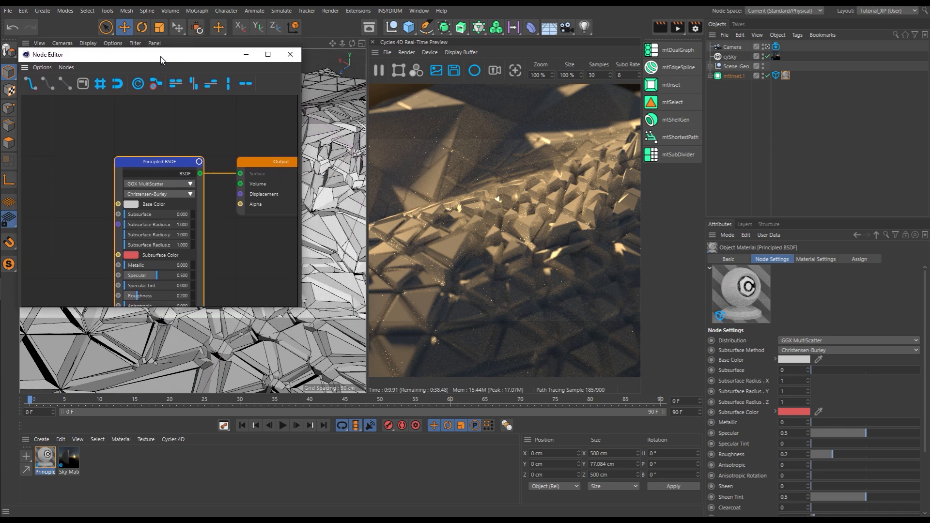
{"action": "left_click_drag", "start_coordinate": [302, 307], "coordinate": [364, 414]}
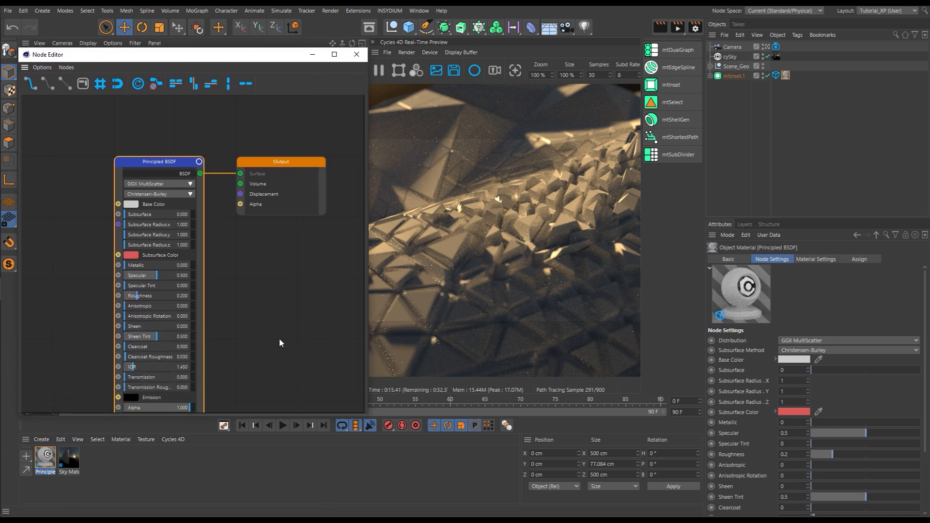
{"action": "middle_click_drag", "start_coordinate": [254, 331], "coordinate": [230, 288]}
{"action": "left_click_drag", "start_coordinate": [257, 116], "coordinate": [284, 143]}
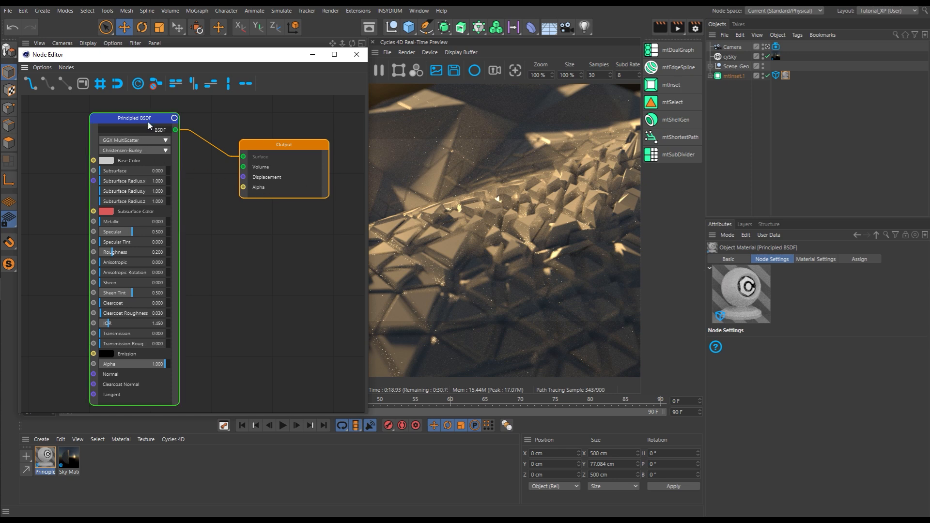
{"action": "left_click_drag", "start_coordinate": [147, 121], "coordinate": [152, 114]}
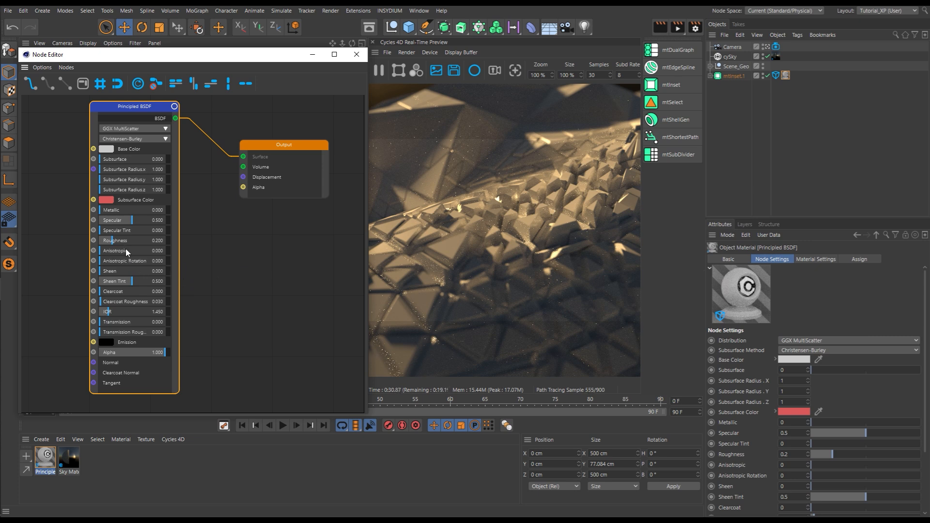
Set the Principled BSDF's Roughness to 1 and its Base Color to cyan with H 180°, S 80%, V 94%
{"action": "left_click_drag", "start_coordinate": [122, 243], "coordinate": [179, 247]}
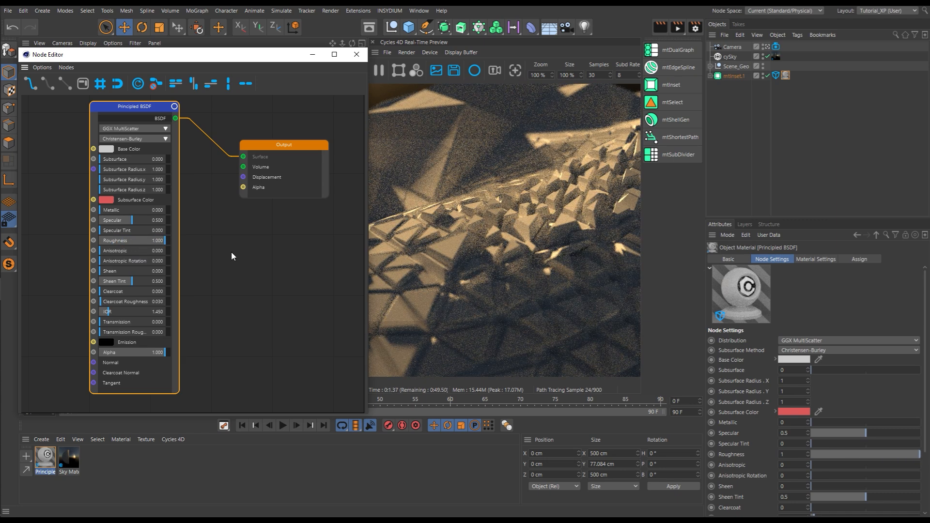
{"action": "left_click", "coordinate": [107, 150]}
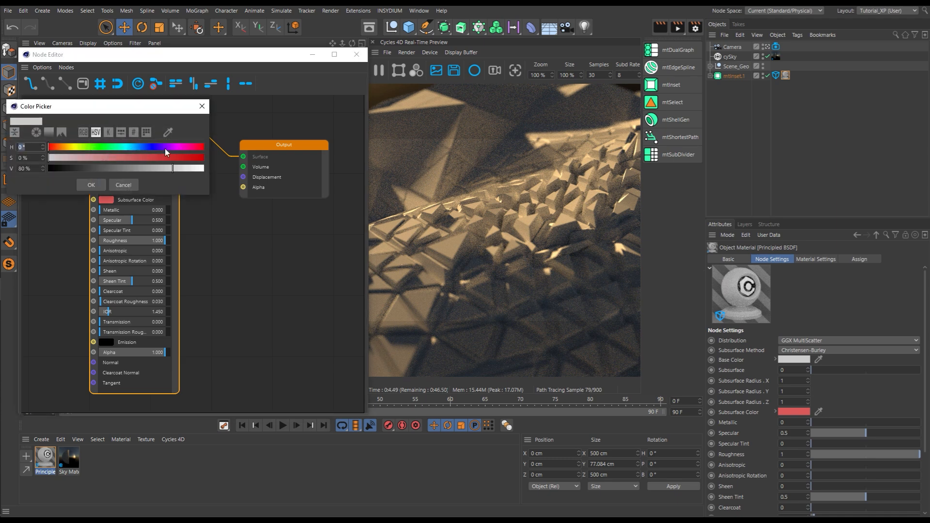
{"action": "left_click", "coordinate": [126, 148]}
{"action": "left_click", "coordinate": [173, 158]}
{"action": "left_click", "coordinate": [195, 169]}
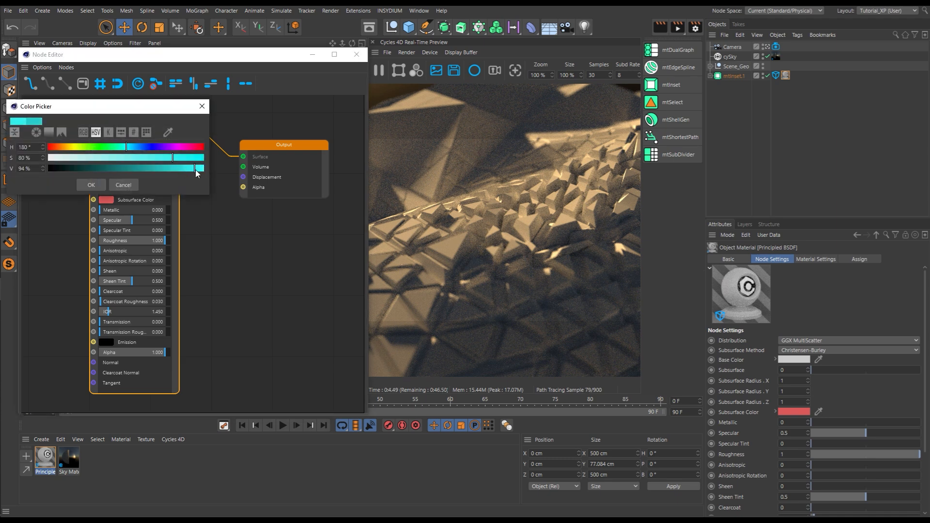
{"action": "left_click", "coordinate": [104, 185]}
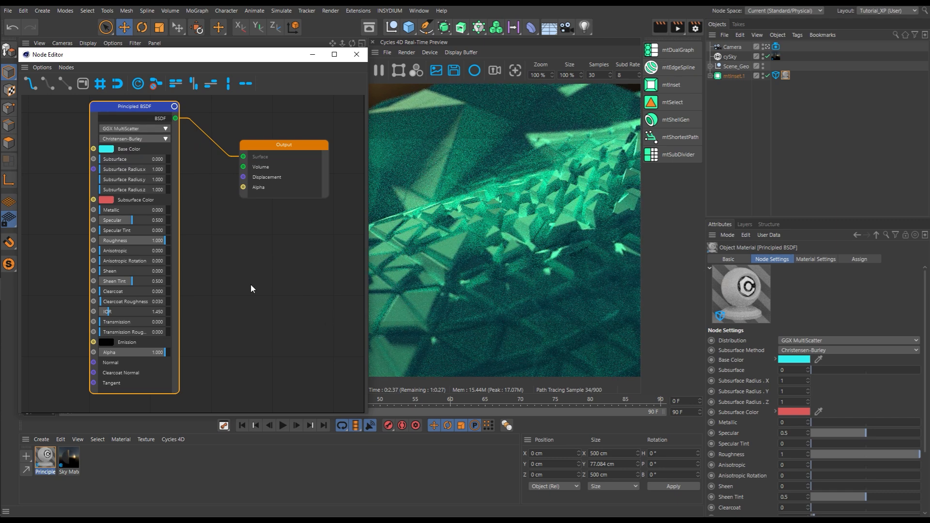
Reposition the Principled BSDF node and change its Base Color to a neutral mid grey
{"action": "left_click_drag", "start_coordinate": [112, 109], "coordinate": [142, 121]}
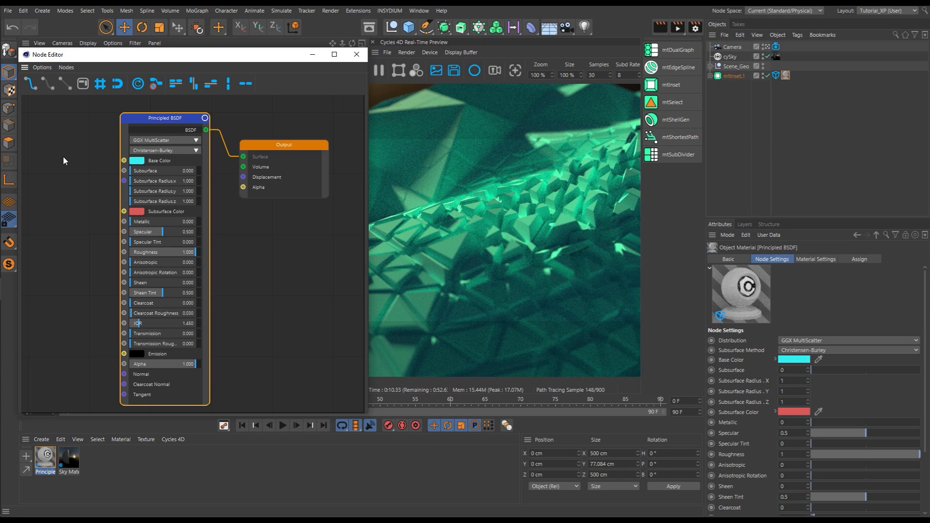
{"action": "left_click_drag", "start_coordinate": [159, 121], "coordinate": [137, 113]}
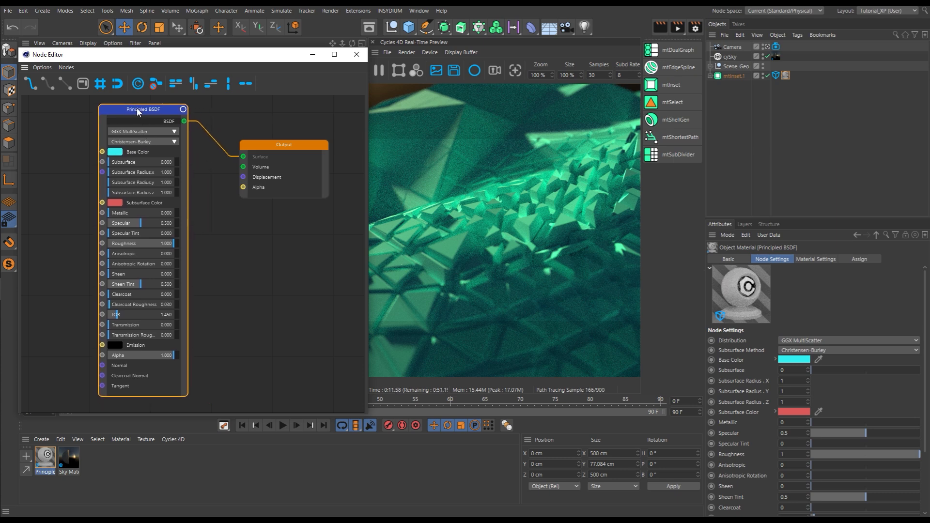
{"action": "left_click", "coordinate": [115, 152]}
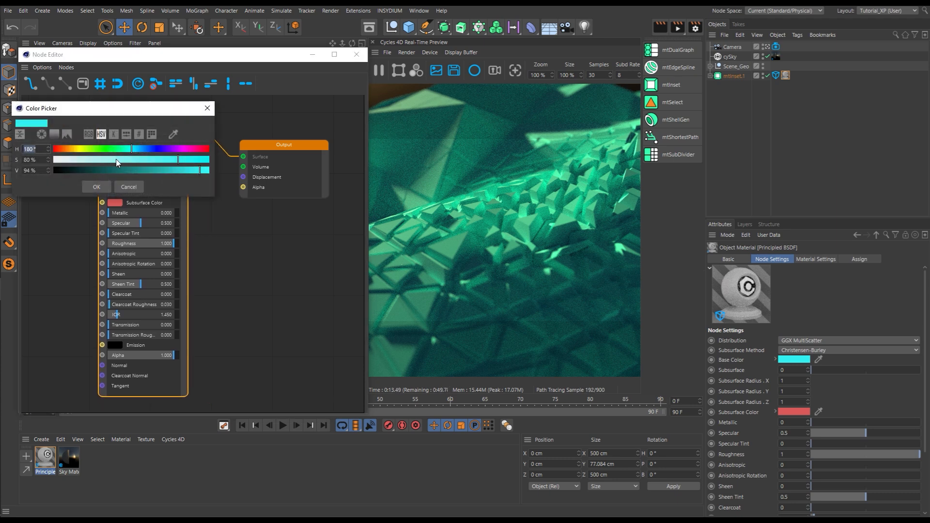
{"action": "left_click_drag", "start_coordinate": [146, 167], "coordinate": [142, 171]}
{"action": "left_click", "coordinate": [97, 188]}
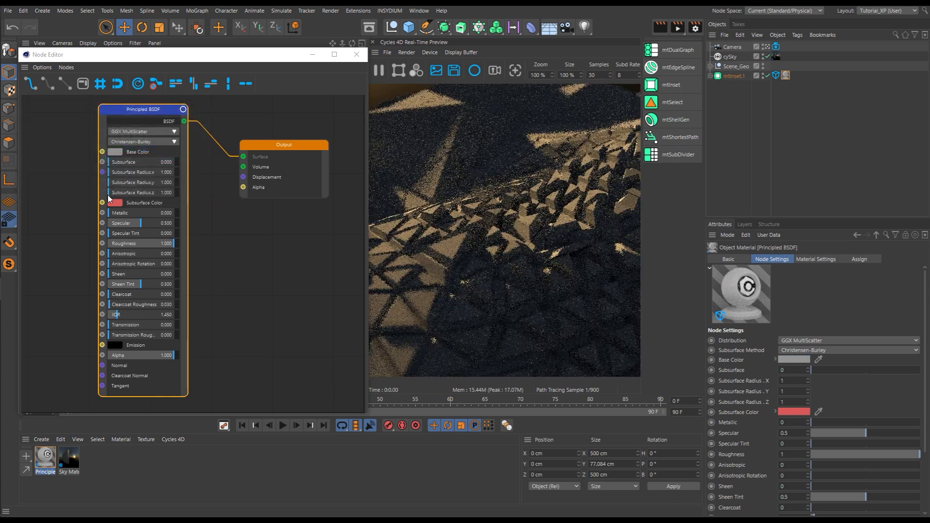
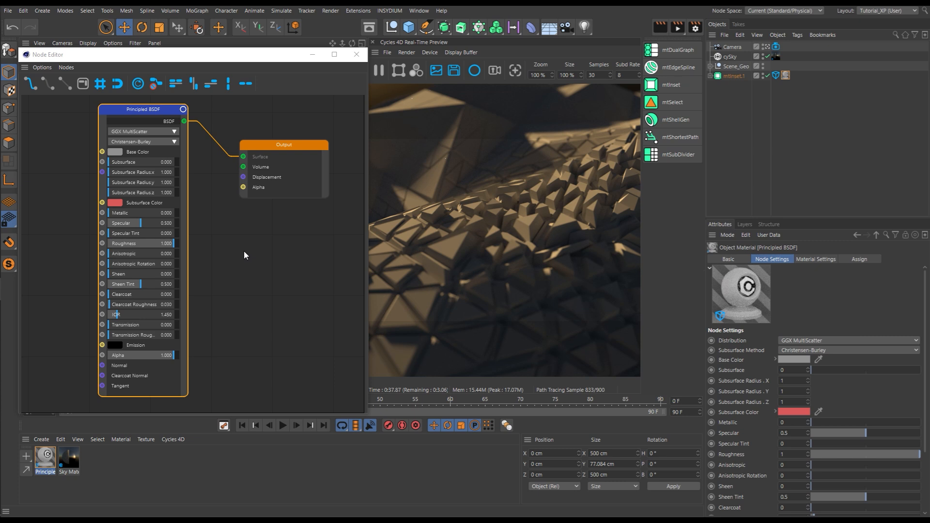
Set the material's Subsurface to 1 and its Subsurface Radius X, Y and Z to 0.1
{"action": "left_click_drag", "start_coordinate": [109, 167], "coordinate": [129, 165]}
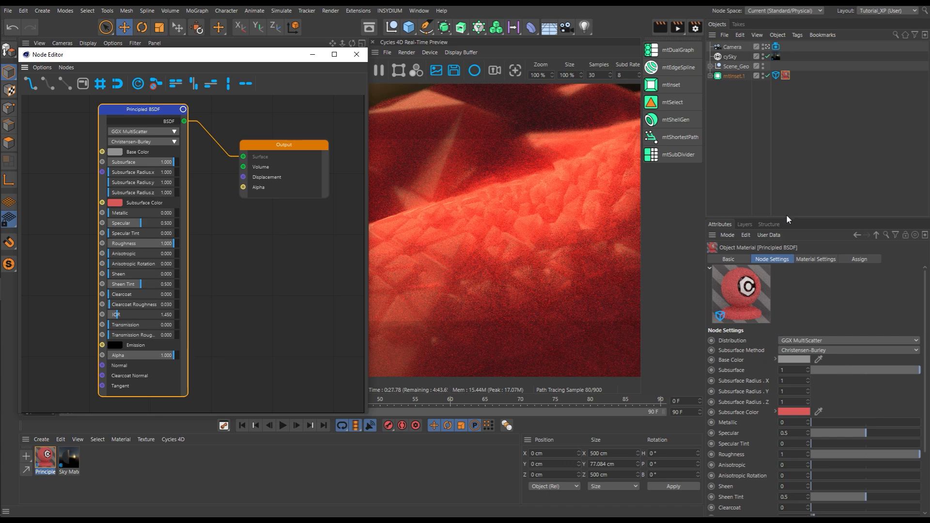
{"action": "left_click_drag", "start_coordinate": [785, 219], "coordinate": [783, 136]}
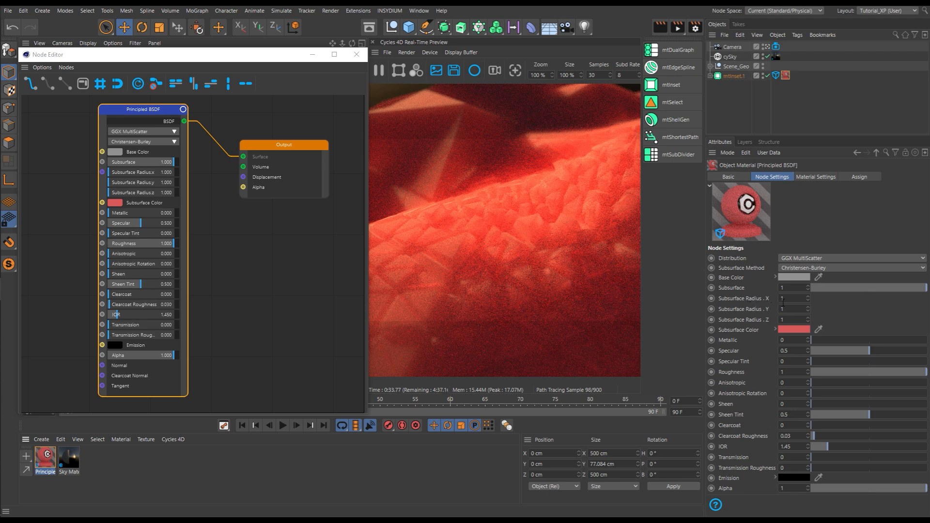
{"action": "left_click", "coordinate": [782, 298]}
{"action": "type", "text": "."}
{"action": "key", "text": "Tab"}
{"action": "type", "text": ".1"}
{"action": "key", "text": "Tab"}
{"action": "type", "text": ".1"}
{"action": "key", "text": "Return"}
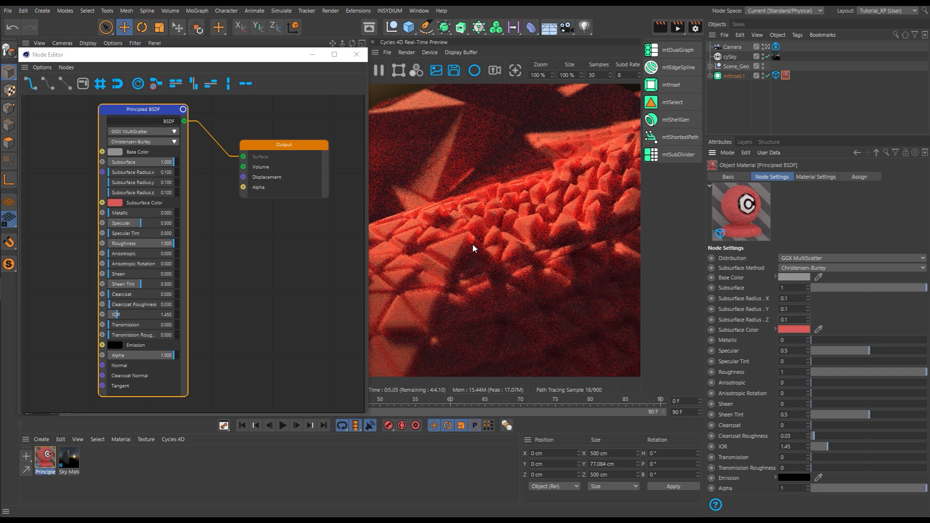
Set the material's Roughness to 0.357 and its Subsurface Color to light purple with H 277°, S 41%, V 91%
{"action": "left_click_drag", "start_coordinate": [148, 245], "coordinate": [134, 252]}
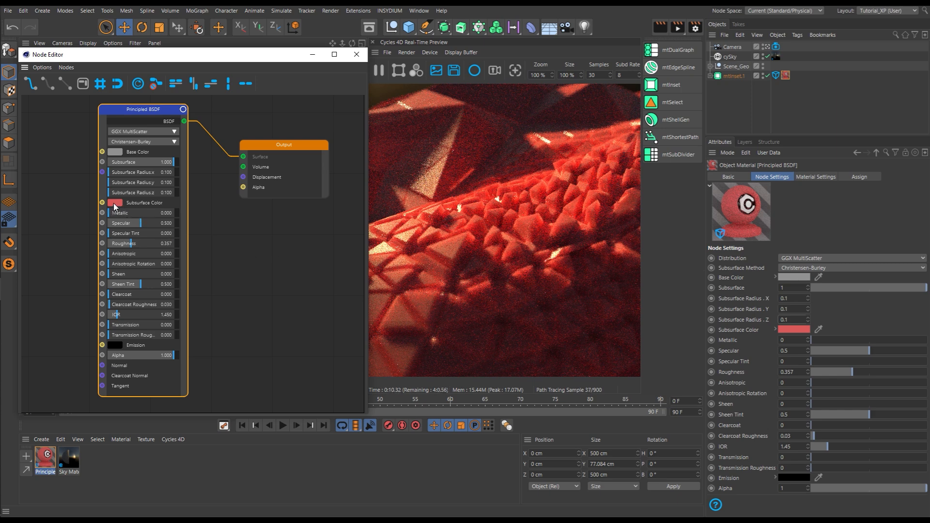
{"action": "left_click", "coordinate": [776, 330]}
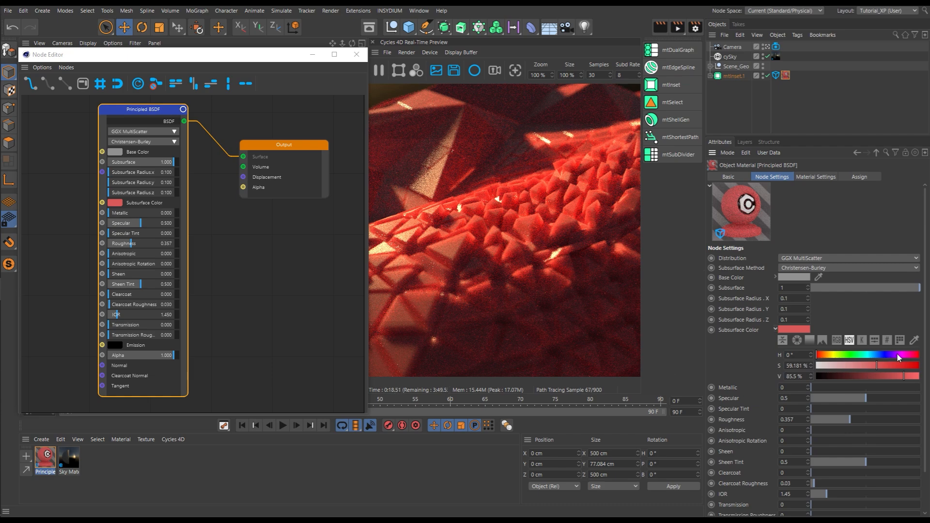
{"action": "mouse_move", "coordinate": [892, 374]}
{"action": "left_mouse_down"}
{"action": "mouse_move", "coordinate": [900, 375]}
{"action": "mouse_move", "coordinate": [896, 356]}
{"action": "left_mouse_up"}
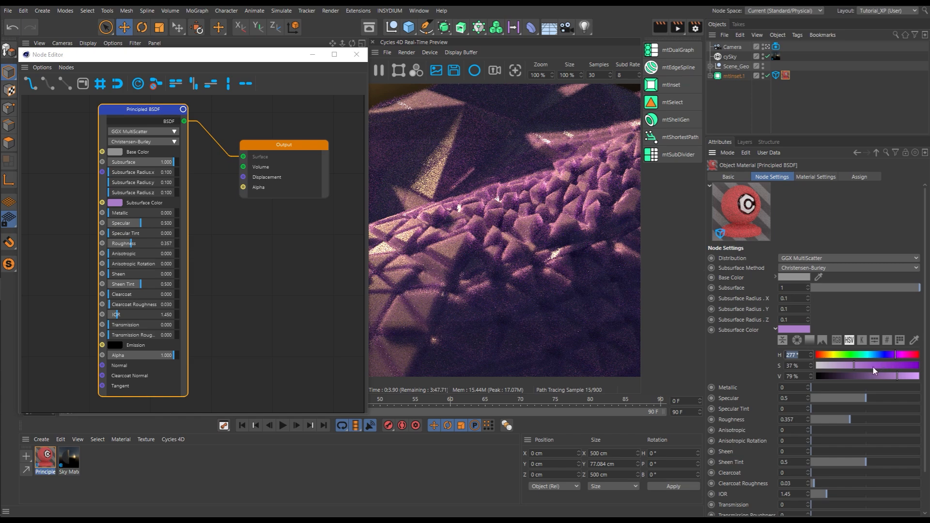
{"action": "left_click", "coordinate": [859, 365]}
{"action": "left_click_drag", "start_coordinate": [906, 374], "coordinate": [911, 378]}
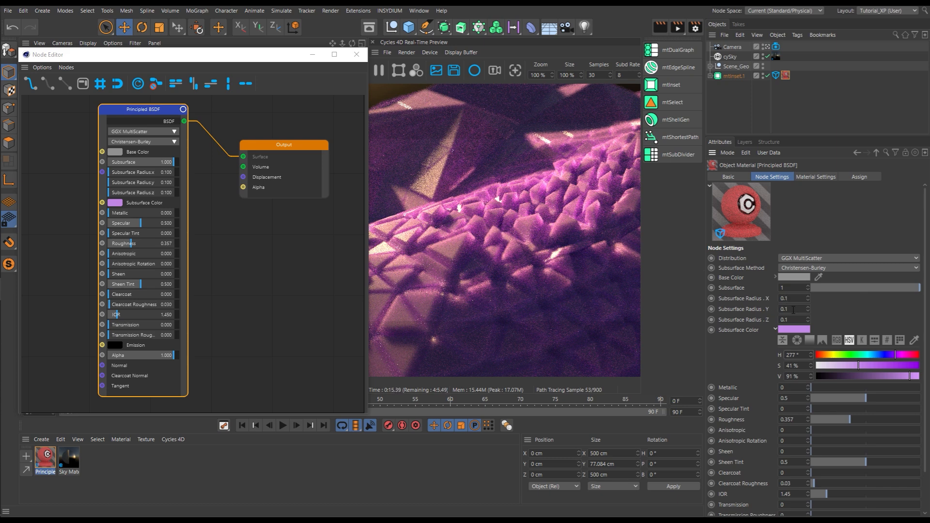
Set the material's Subsurface Radius Y and Z to 0.01
{"action": "double_click", "coordinate": [793, 309]}
{"action": "type", "text": ".01"}
{"action": "key", "text": "Tab"}
{"action": "type", "text": ".01"}
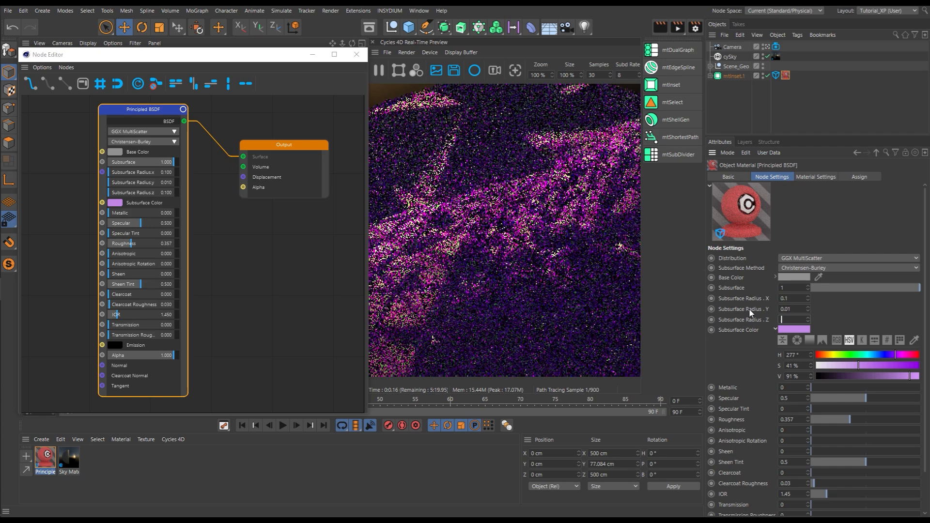
{"action": "key", "text": "Return"}
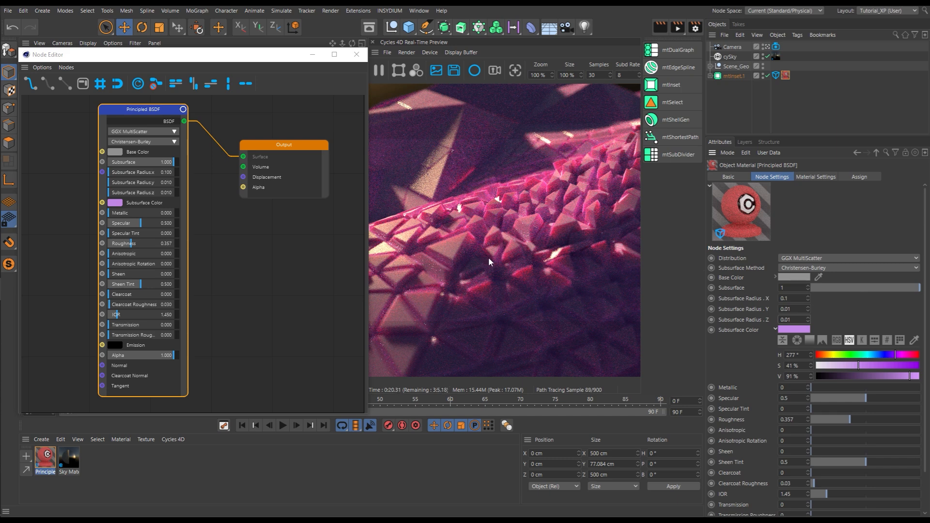
Change the Subsurface Method to Random Walk, set the Subsurface Color's saturation to 31%, and close the Node Editor
{"action": "left_click", "coordinate": [156, 141]}
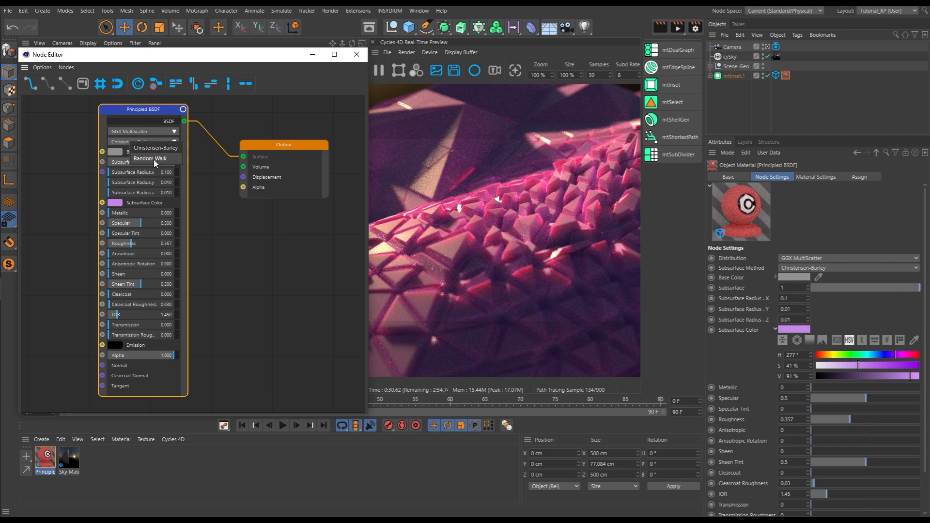
{"action": "left_click", "coordinate": [153, 159]}
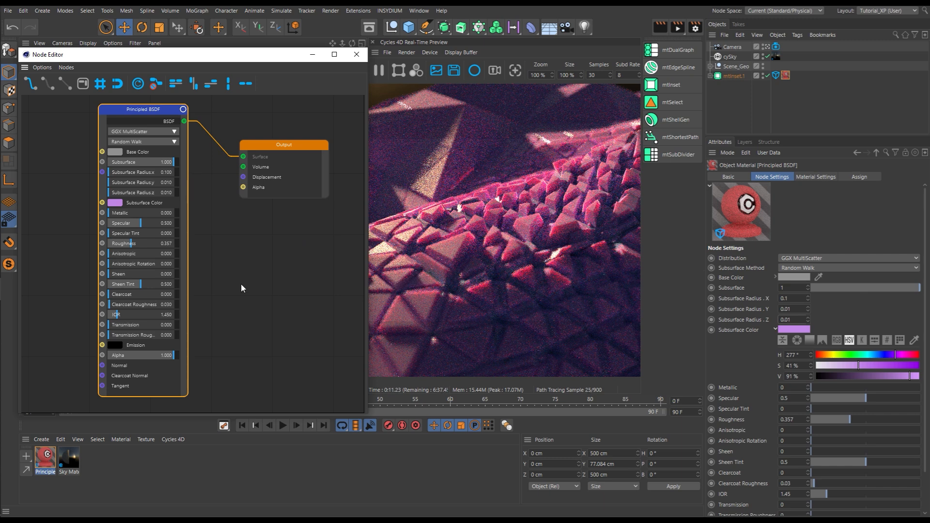
{"action": "left_click", "coordinate": [117, 203]}
{"action": "left_click_drag", "start_coordinate": [112, 214], "coordinate": [106, 214]}
{"action": "left_click", "coordinate": [100, 239]}
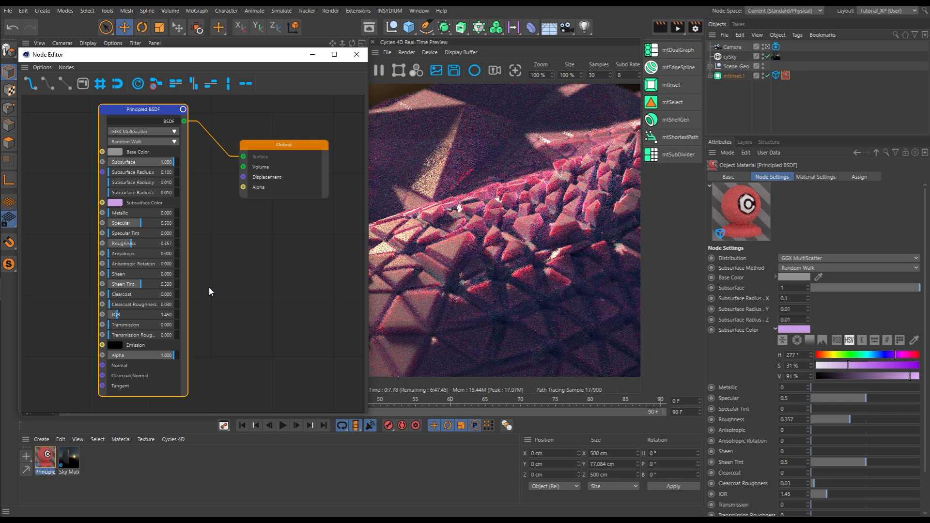
{"action": "left_click", "coordinate": [357, 54]}
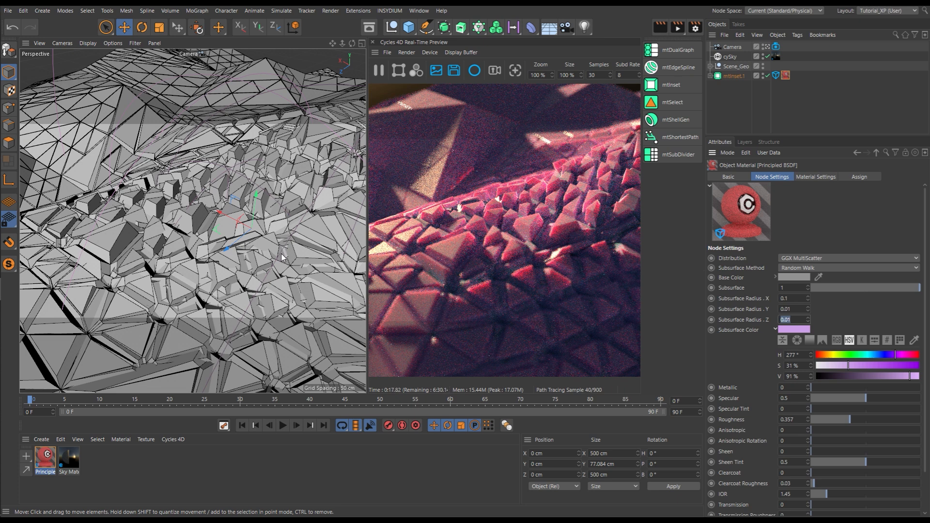
Pause the real-time preview and view the whole terrain through the default camera at frame 90
{"action": "left_click", "coordinate": [379, 71]}
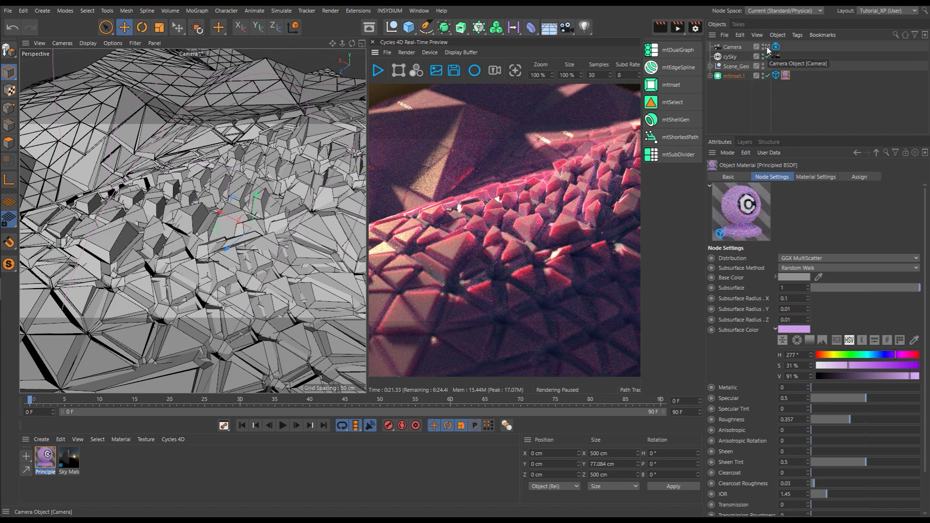
{"action": "left_click", "coordinate": [767, 47]}
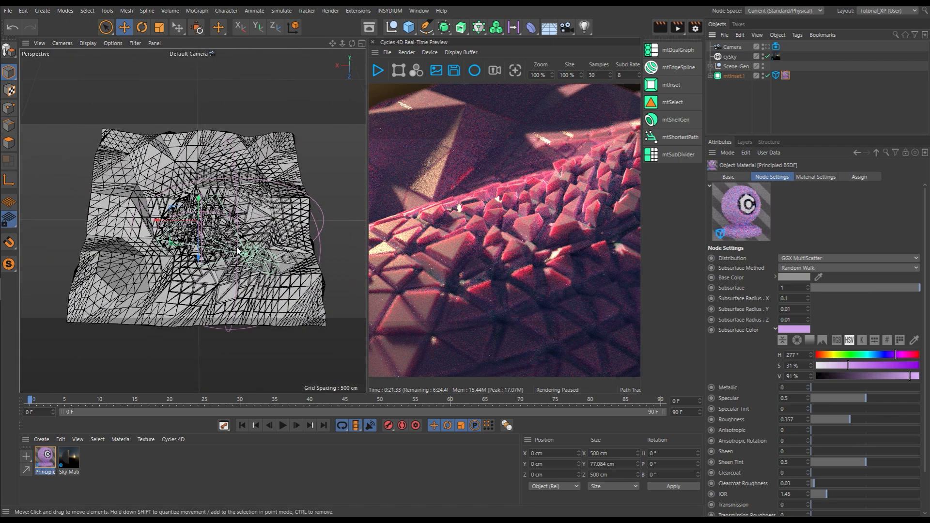
{"action": "left_click_drag", "start_coordinate": [240, 248], "coordinate": [263, 348], "text": "alt"}
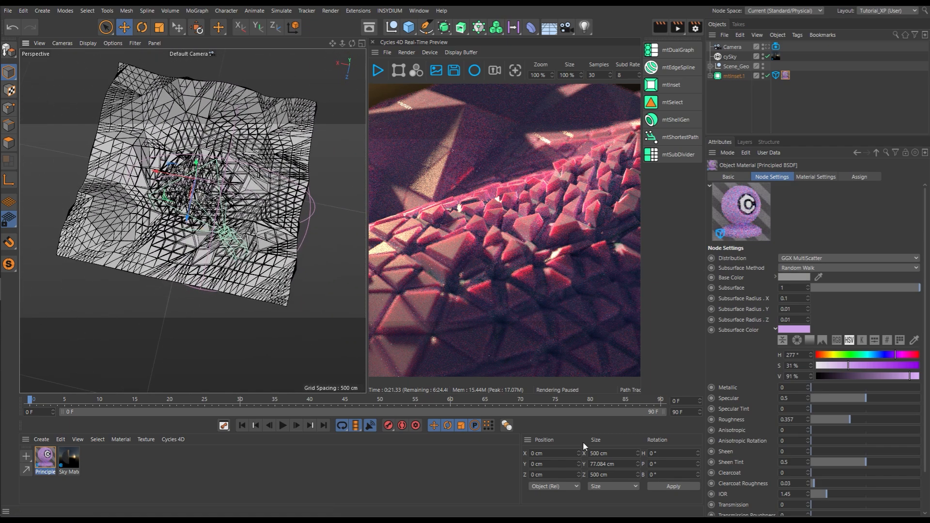
{"action": "left_click", "coordinate": [625, 400]}
{"action": "right_click_drag", "start_coordinate": [195, 204], "coordinate": [212, 220], "text": "alt"}
{"action": "left_click_drag", "start_coordinate": [212, 218], "coordinate": [208, 175], "text": "alt"}
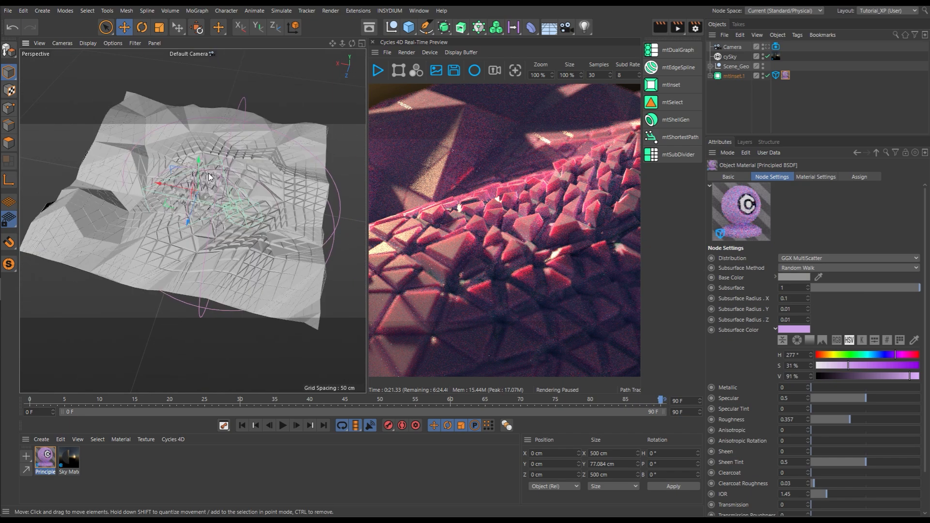
{"action": "mouse_move", "coordinate": [212, 198]}
{"action": "left_mouse_down", "text": "alt"}
{"action": "mouse_move", "coordinate": [208, 210]}
{"action": "mouse_move", "coordinate": [213, 192]}
{"action": "left_mouse_up", "text": "alt"}
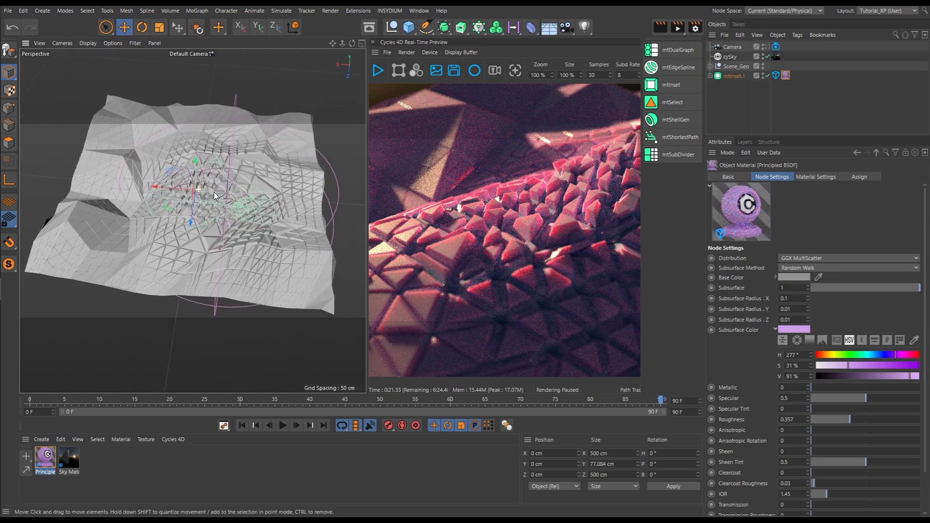
Move the outer Spherical Field to about X -23.6 cm, Z 12.2 cm and keyframe its X and Z positions at frame 90
{"action": "left_click", "coordinate": [711, 76]}
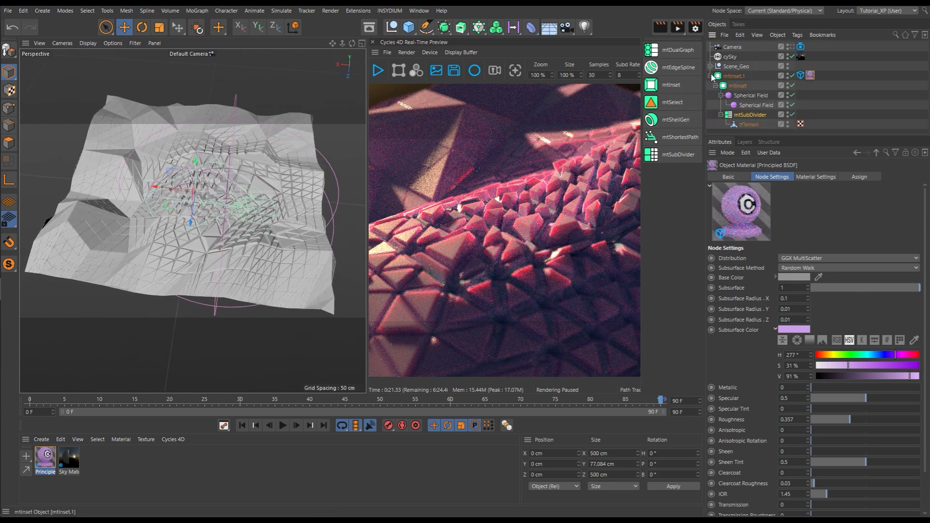
{"action": "left_click", "coordinate": [750, 95]}
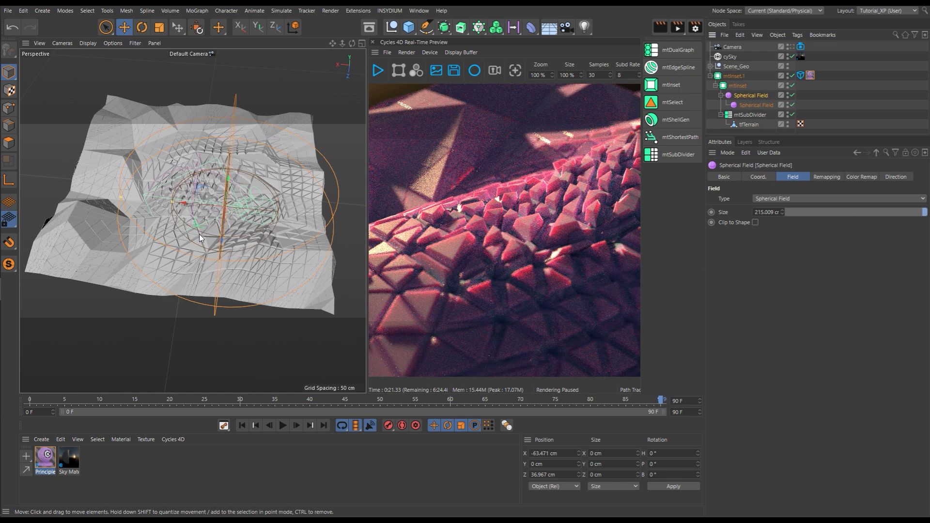
{"action": "left_click_drag", "start_coordinate": [205, 228], "coordinate": [266, 216], "text": "alt"}
{"action": "left_click_drag", "start_coordinate": [237, 242], "coordinate": [177, 214], "text": "alt"}
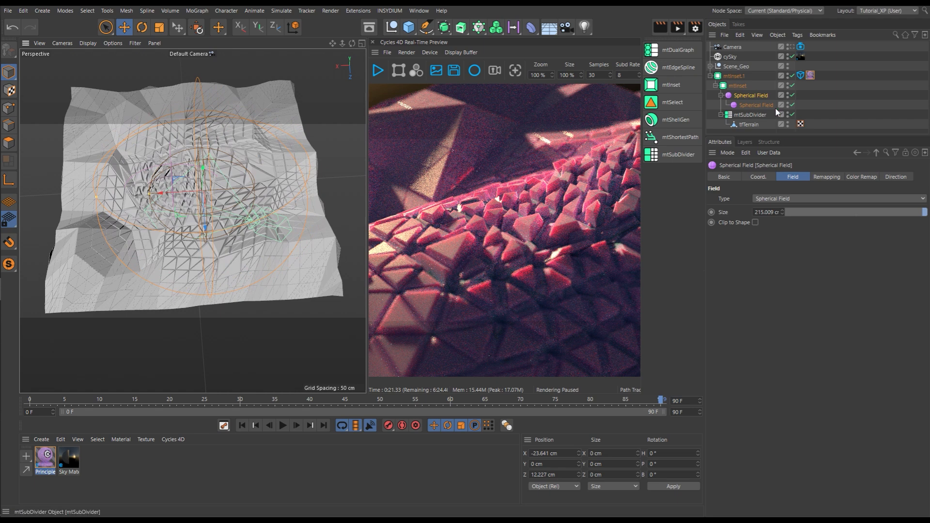
{"action": "left_click", "coordinate": [763, 177]}
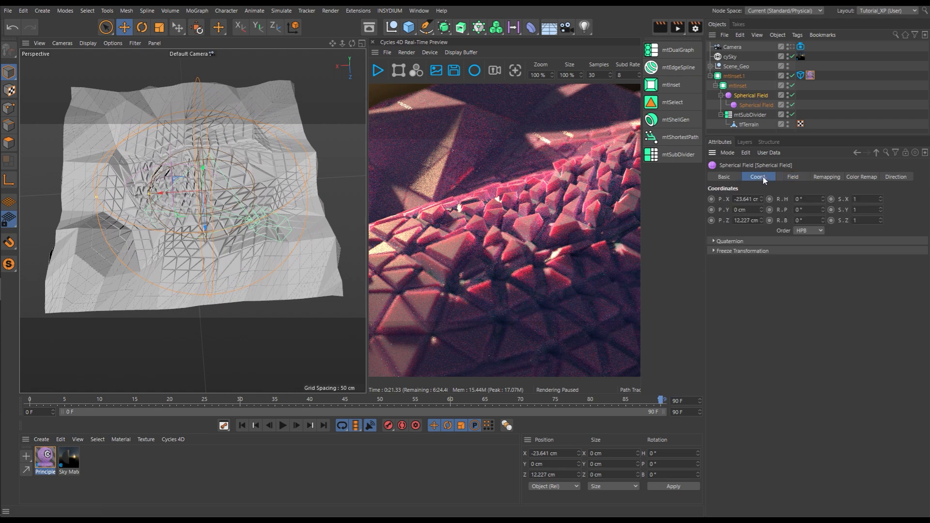
{"action": "left_click", "coordinate": [711, 199]}
{"action": "left_click", "coordinate": [711, 221]}
At frame 0, move the Spherical Field to about X 146 cm, Z -117.5 cm and keyframe its X and Z positions
{"action": "left_click_drag", "start_coordinate": [622, 400], "coordinate": [17, 404]}
{"action": "left_click_drag", "start_coordinate": [191, 204], "coordinate": [106, 210], "text": "alt"}
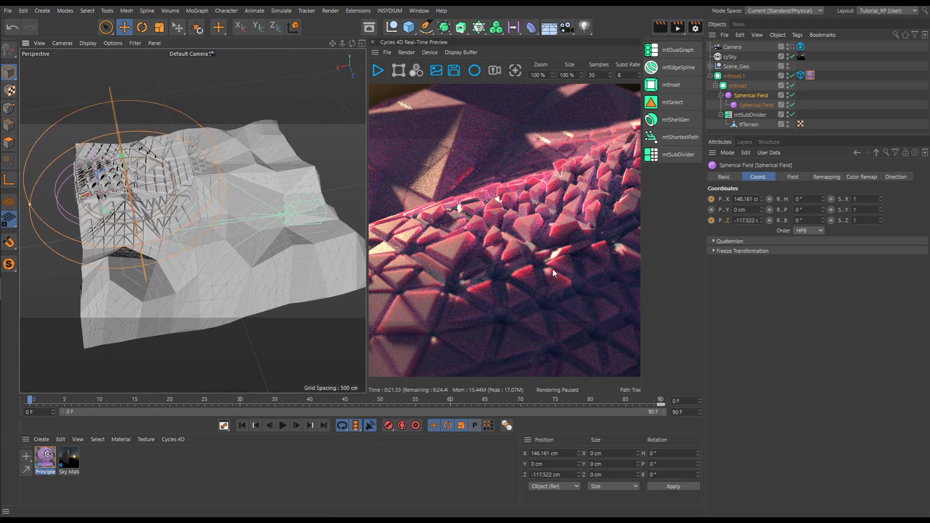
{"action": "left_click", "coordinate": [711, 199]}
{"action": "left_click", "coordinate": [712, 220]}
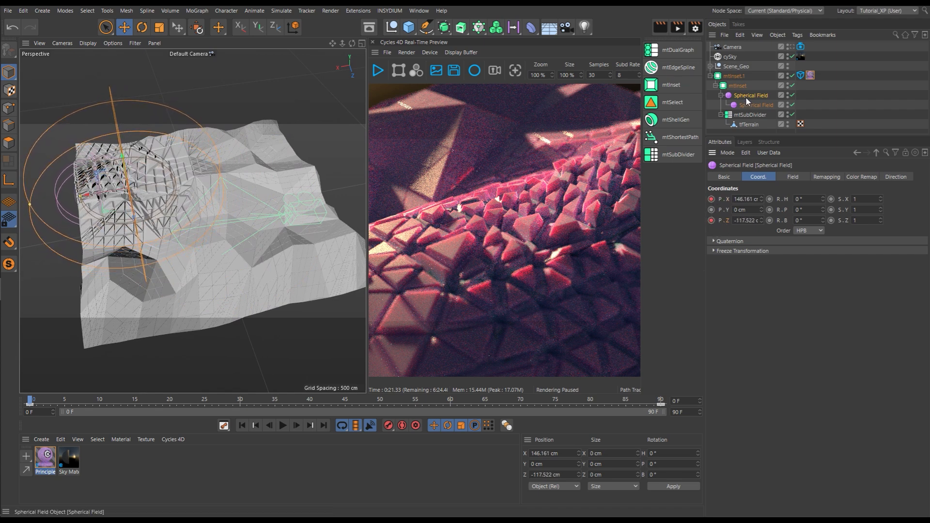
Using the scene camera and live render preview, move the field to about X 264.8 cm, Z -186.8 cm and re-keyframe both positions at frame 0
{"action": "left_click", "coordinate": [791, 47]}
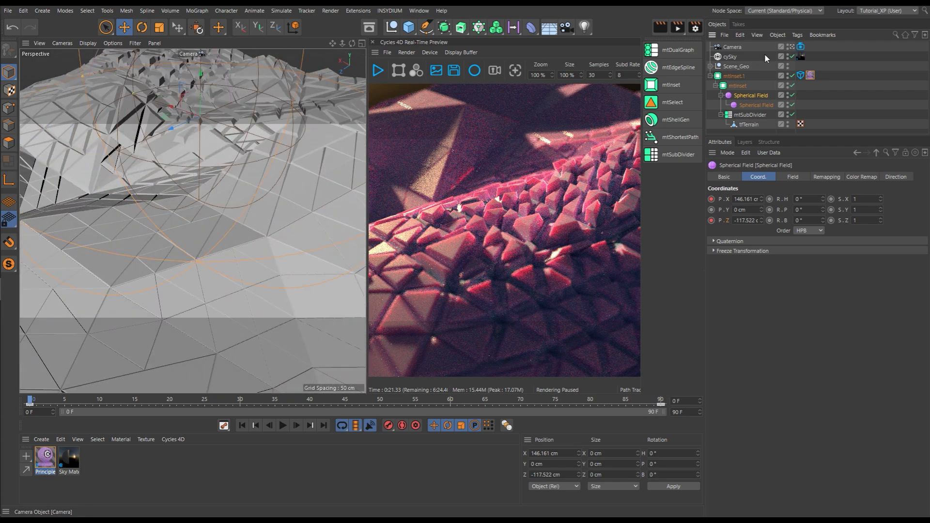
{"action": "left_click", "coordinate": [377, 71]}
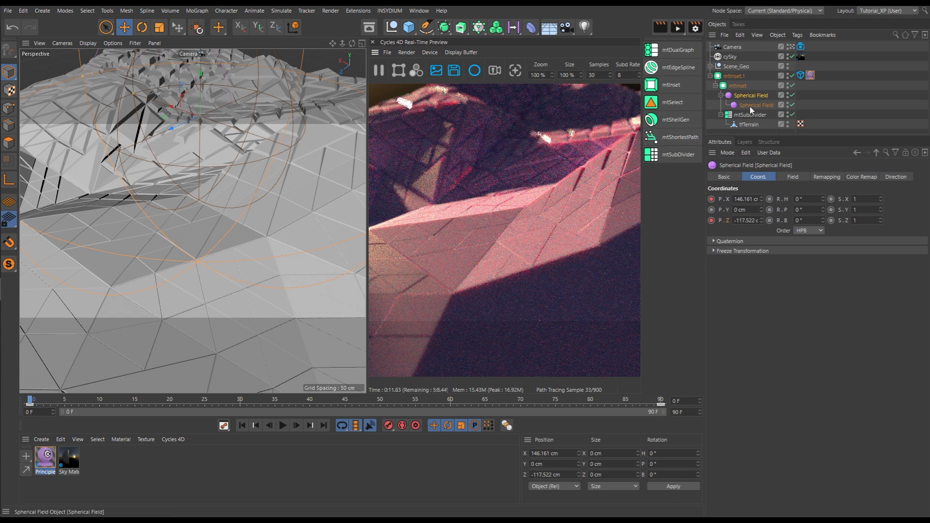
{"action": "key", "text": "y"}
{"action": "left_click_drag", "start_coordinate": [162, 118], "coordinate": [130, 80]}
{"action": "key", "text": "y"}
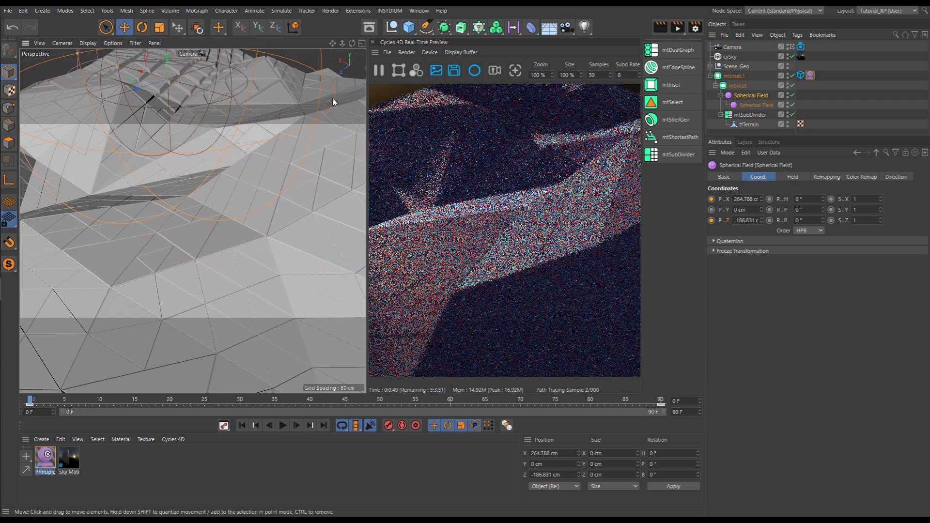
{"action": "left_click", "coordinate": [711, 199]}
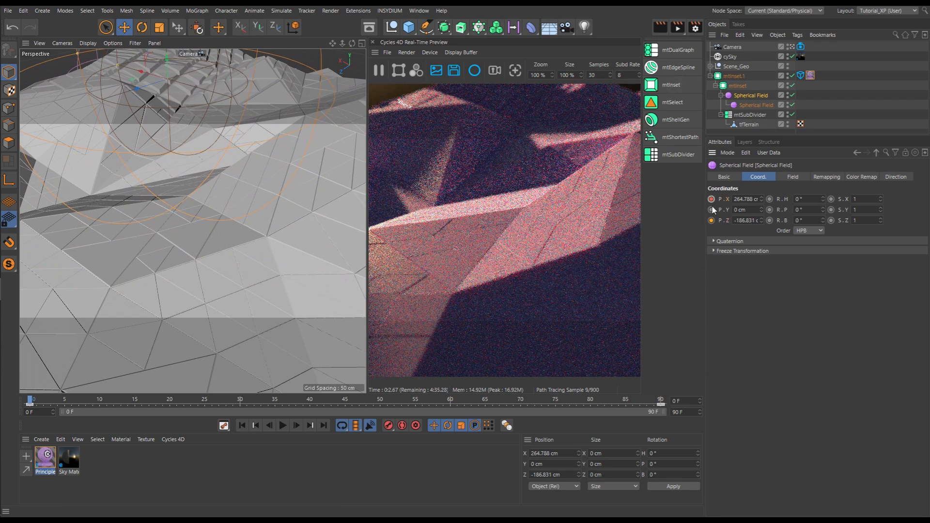
{"action": "left_click", "coordinate": [711, 220]}
Pause the real-time preview and play the field animation through the scene camera
{"action": "left_click", "coordinate": [378, 70]}
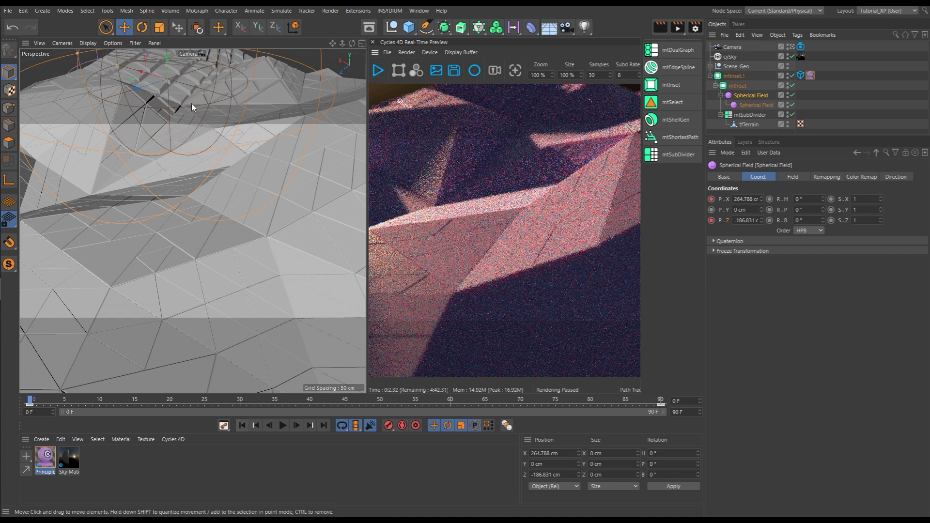
{"action": "left_click", "coordinate": [282, 425]}
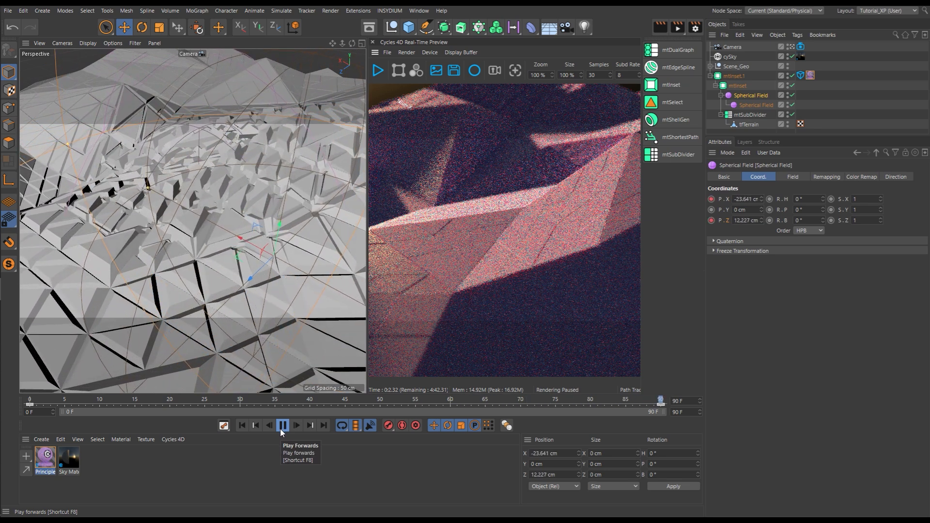
{"action": "left_click", "coordinate": [281, 429]}
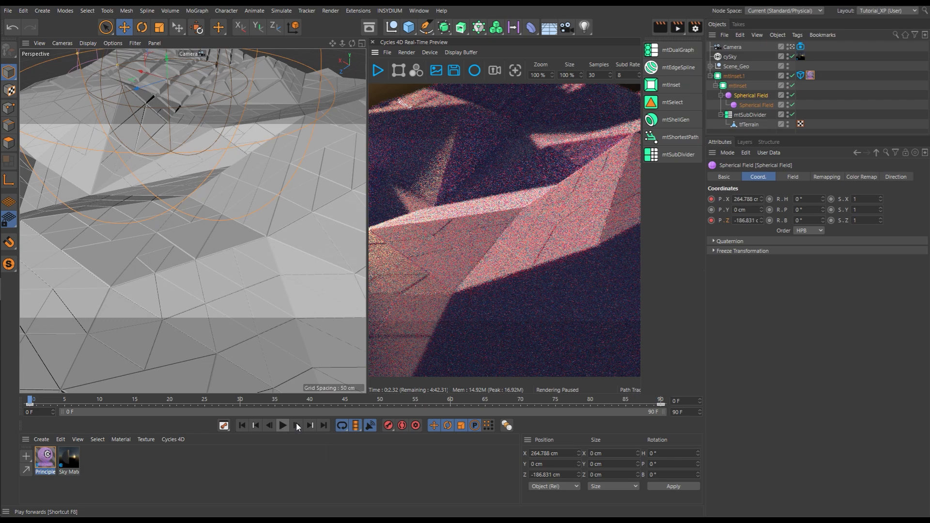
Resume the real-time preview and examine the rendered animation at frames 11, 18, 27, 40 and 52
{"action": "left_click", "coordinate": [378, 70]}
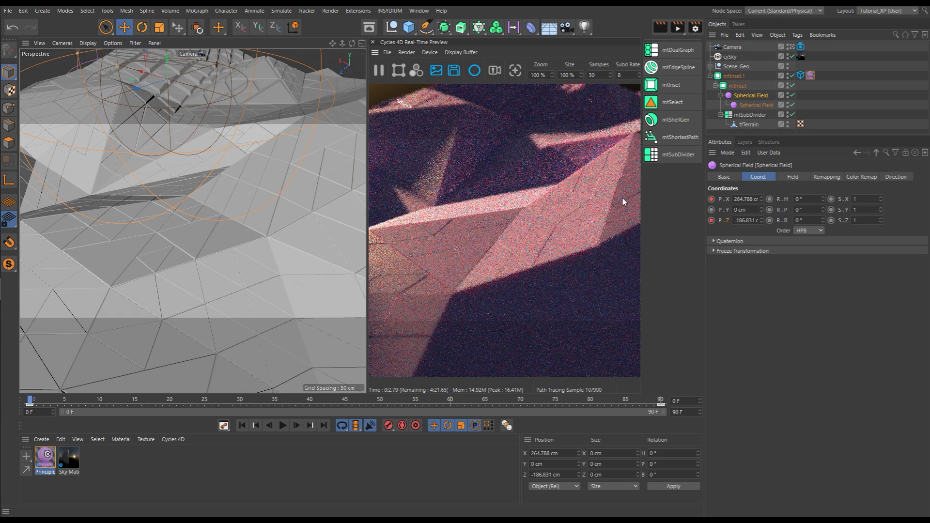
{"action": "left_click", "coordinate": [106, 400]}
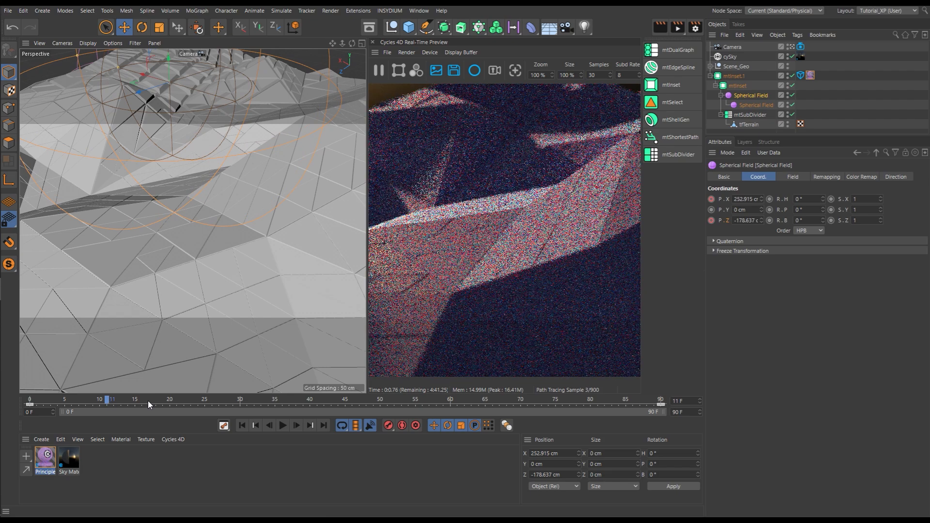
{"action": "left_click", "coordinate": [156, 400]}
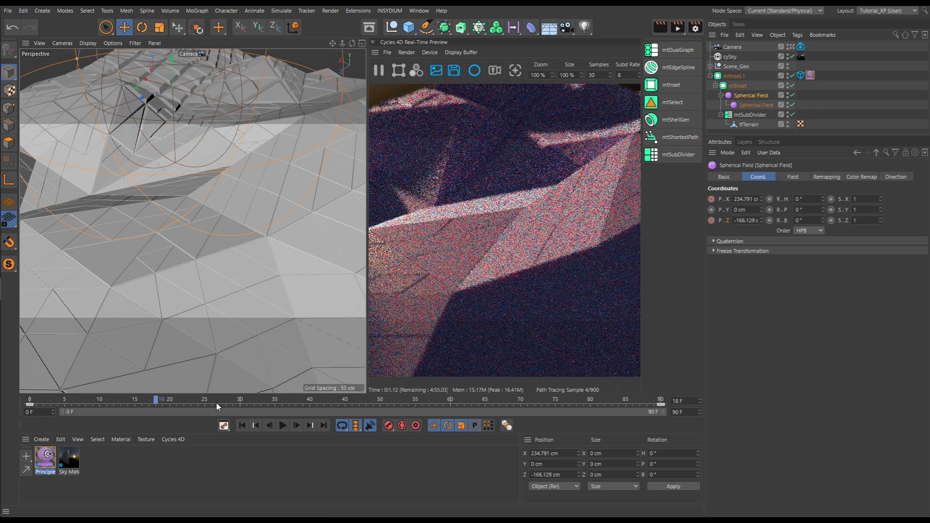
{"action": "left_click", "coordinate": [217, 403]}
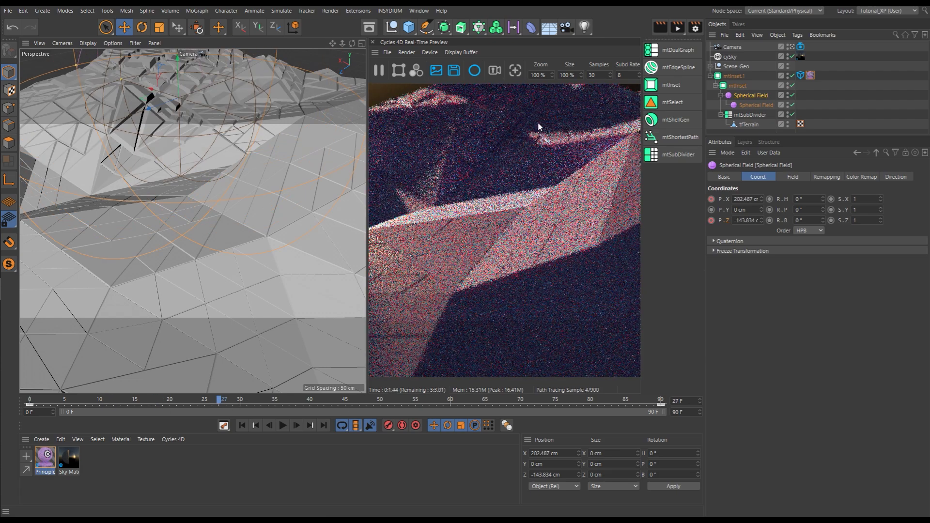
{"action": "left_click", "coordinate": [312, 400]}
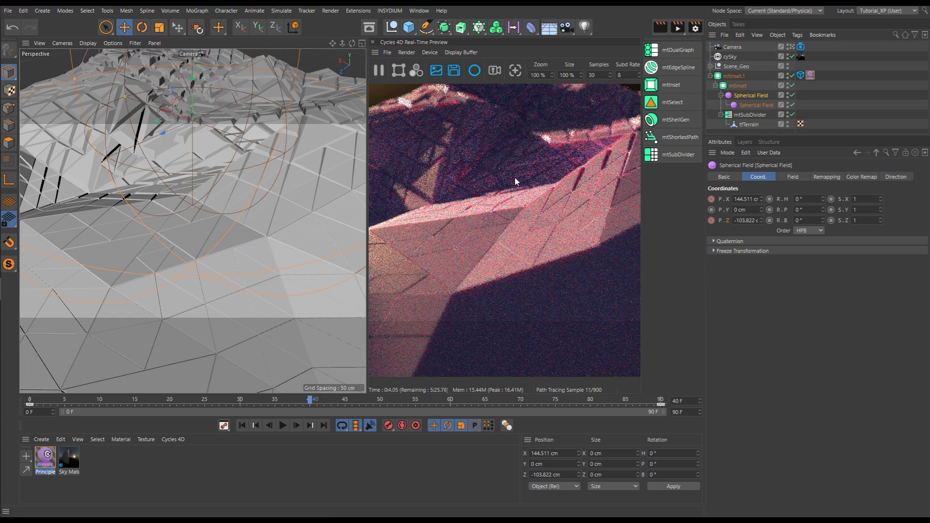
{"action": "left_click_drag", "start_coordinate": [353, 400], "coordinate": [394, 399]}
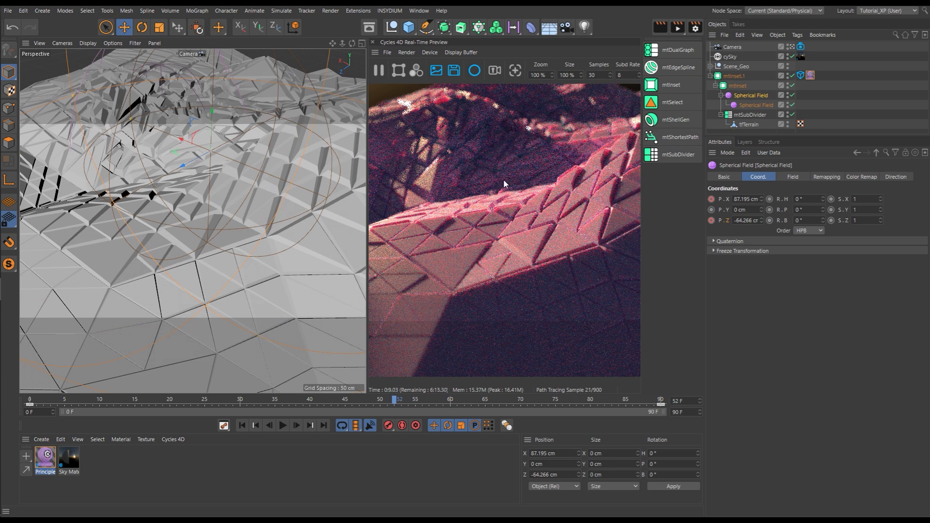
Switch to the default camera, pause the render preview, and delete the Spherical Field's Position Z animation track
{"action": "left_click", "coordinate": [792, 46]}
{"action": "left_click", "coordinate": [792, 46]}
{"action": "left_click", "coordinate": [377, 71]}
{"action": "left_click_drag", "start_coordinate": [216, 214], "coordinate": [192, 273], "text": "alt"}
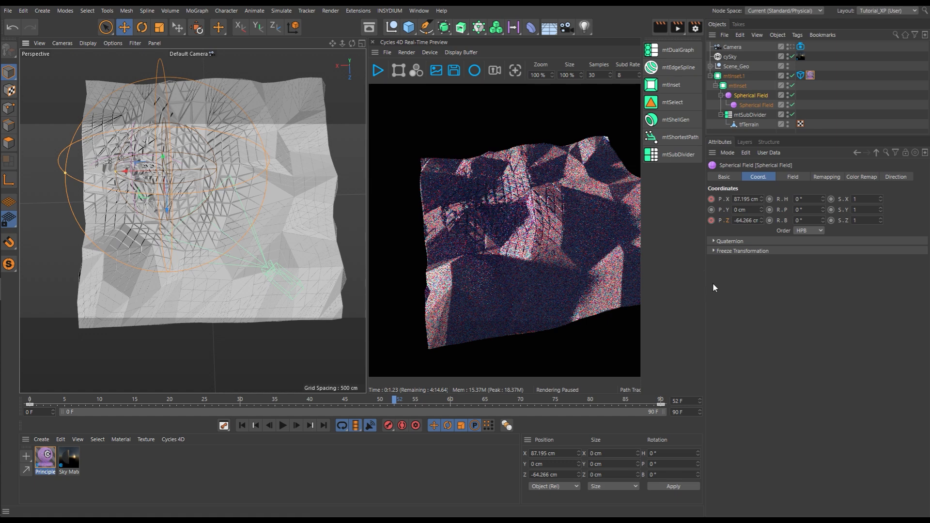
{"action": "left_click", "coordinate": [728, 220]}
{"action": "right_click", "coordinate": [728, 220]}
{"action": "mouse_move", "coordinate": [748, 228]}
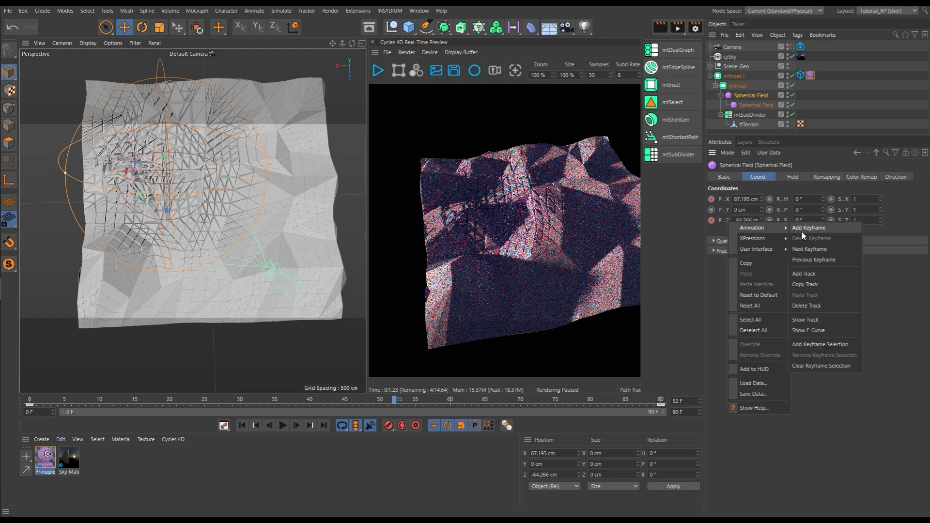
{"action": "left_click", "coordinate": [807, 305]}
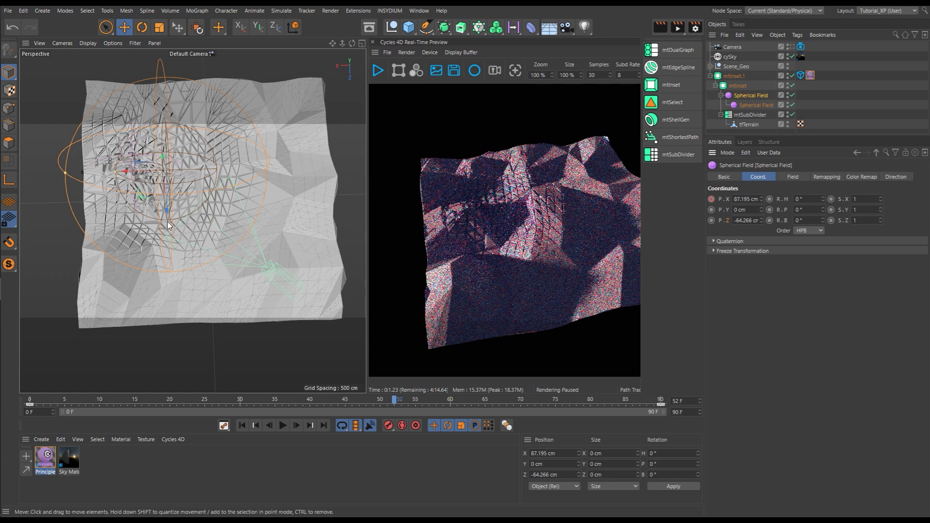
Go to frame 90 and reposition the Spherical Field at about X 42.8 cm, Z 5 cm
{"action": "left_click_drag", "start_coordinate": [167, 213], "coordinate": [161, 262]}
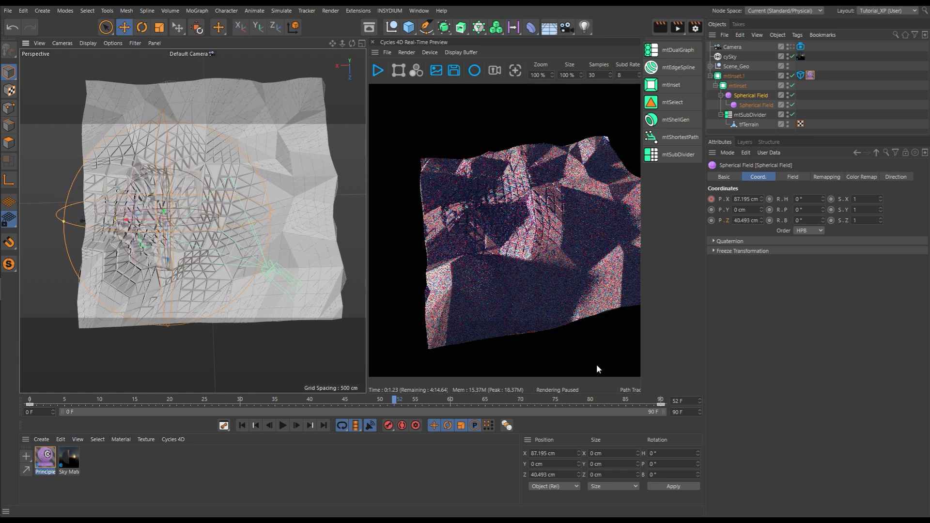
{"action": "left_click", "coordinate": [661, 402]}
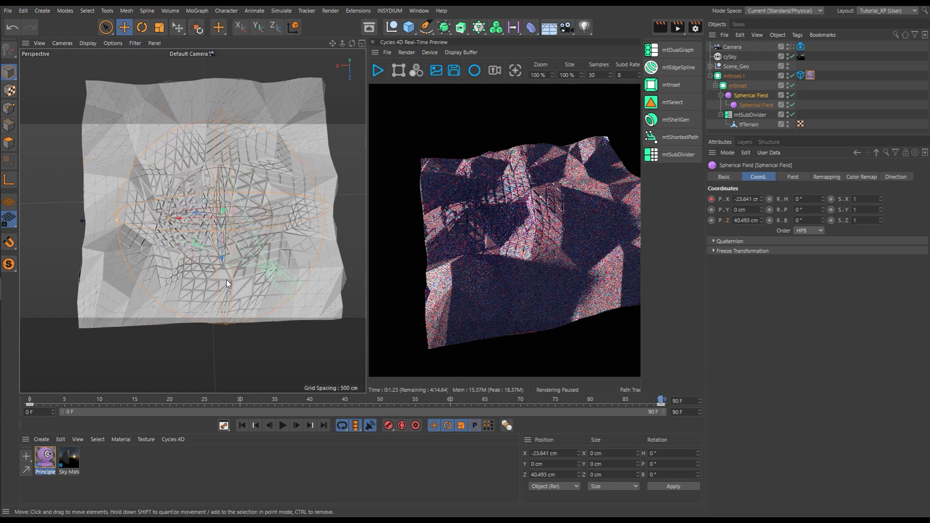
{"action": "left_click_drag", "start_coordinate": [179, 219], "coordinate": [147, 219]}
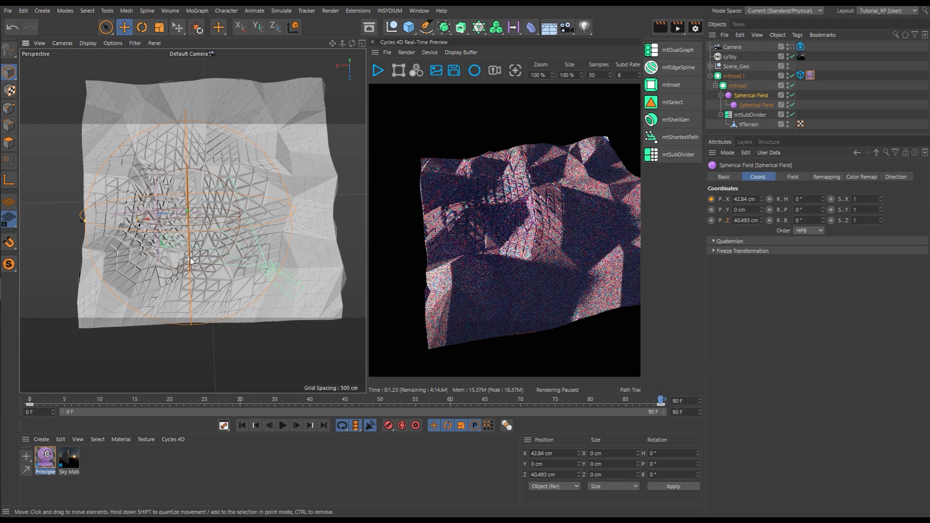
{"action": "left_click_drag", "start_coordinate": [190, 257], "coordinate": [190, 241]}
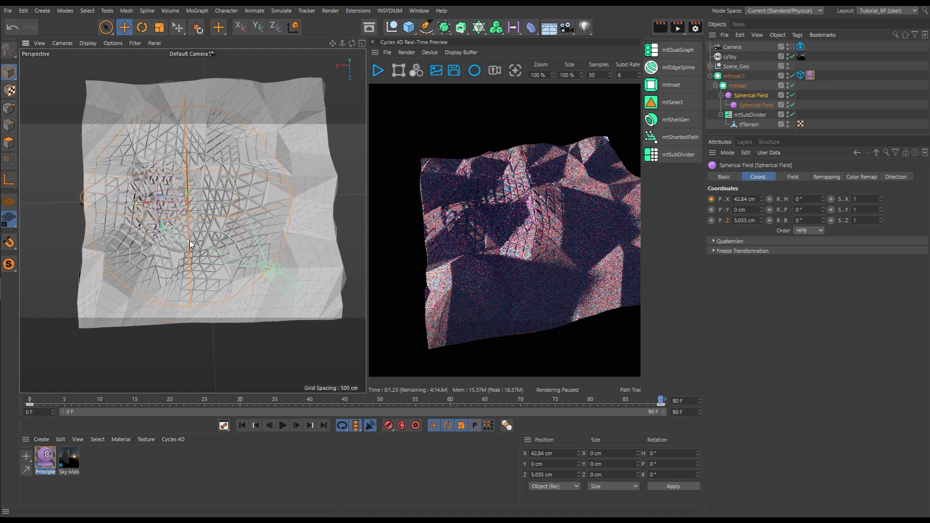
Through the scene camera with the preview running, move the field to about X -36.7 cm, Z 37.4 cm and keyframe Position X at frame 90
{"action": "left_click", "coordinate": [792, 47]}
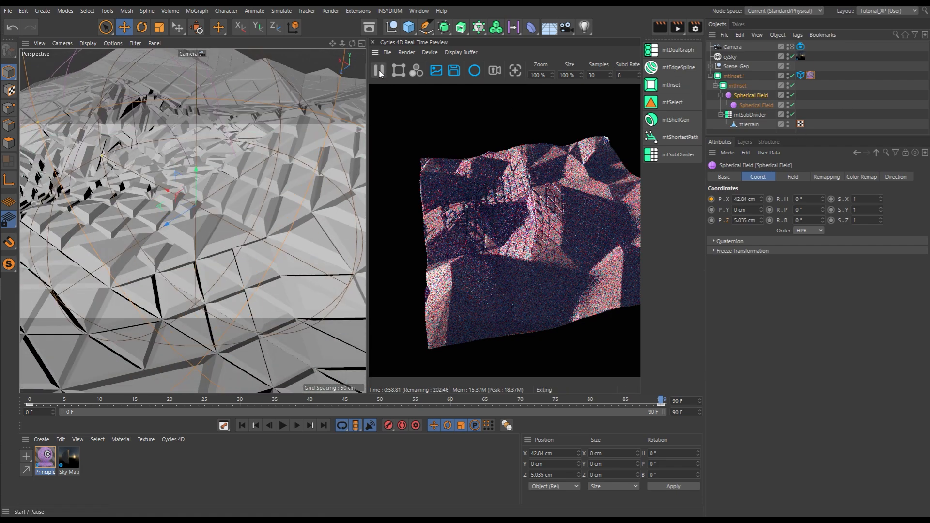
{"action": "left_click", "coordinate": [378, 71]}
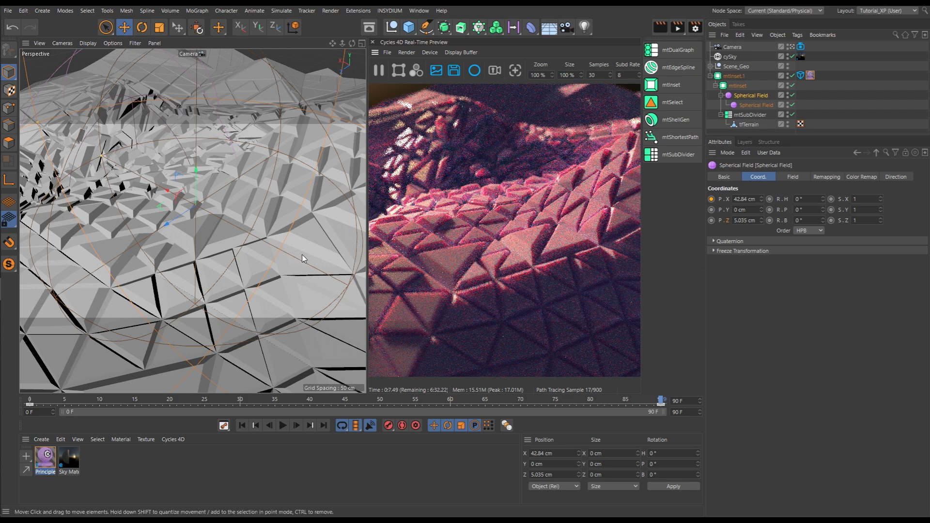
{"action": "left_click_drag", "start_coordinate": [167, 190], "coordinate": [285, 172]}
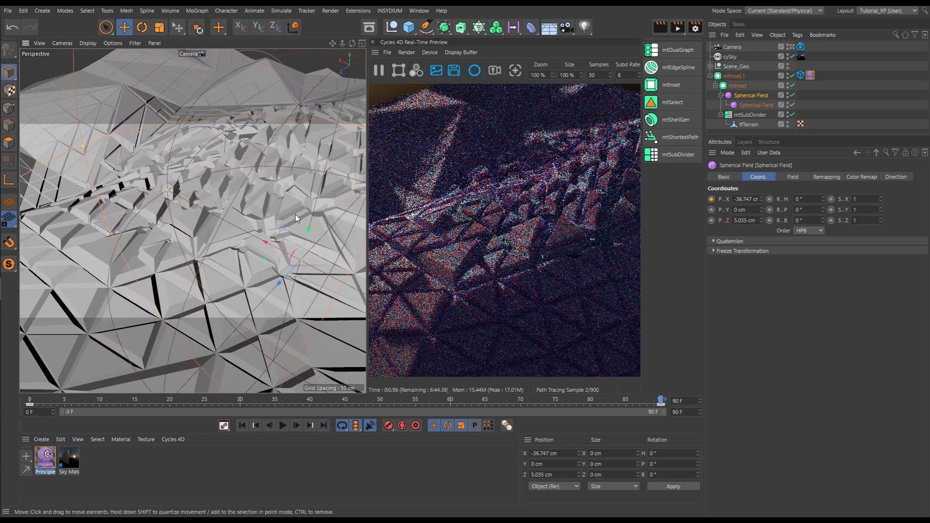
{"action": "left_click_drag", "start_coordinate": [279, 285], "coordinate": [231, 295]}
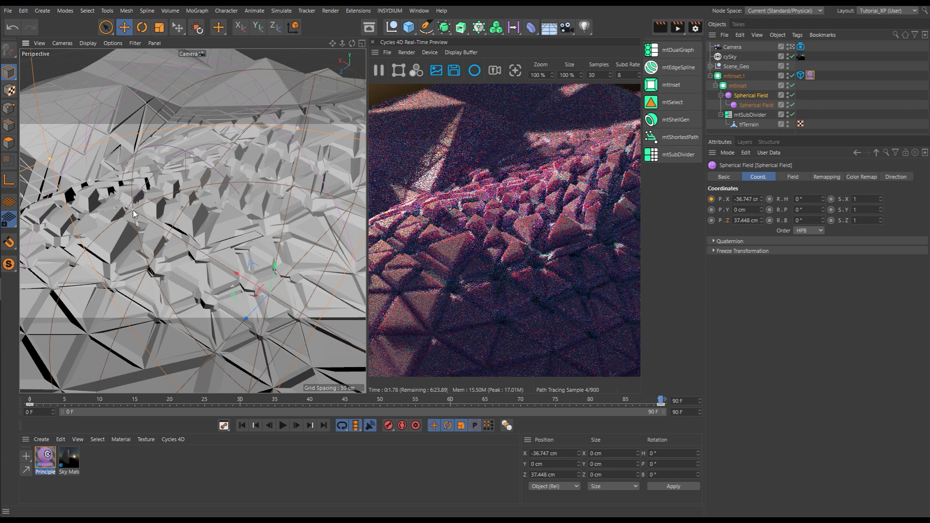
{"action": "left_click_drag", "start_coordinate": [124, 202], "coordinate": [118, 197]}
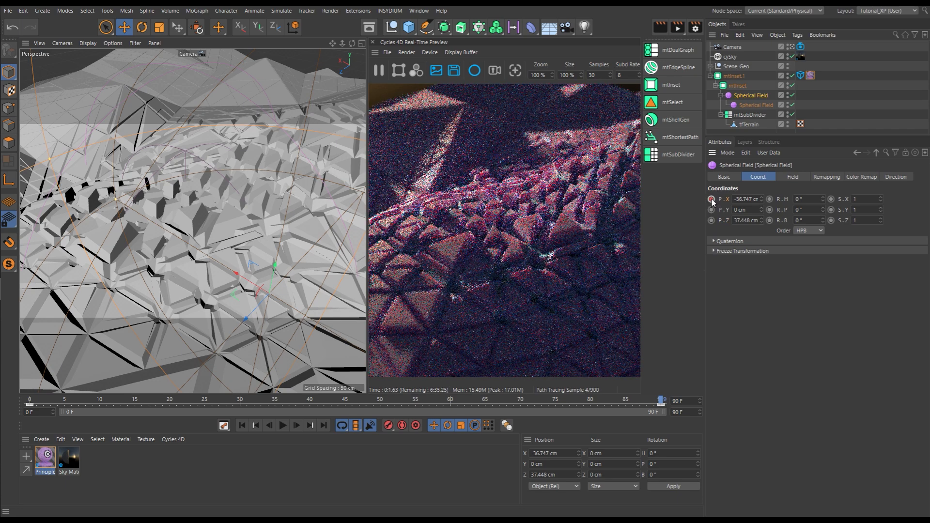
Return to frame 0 and examine the start of the animation through the default camera and the scene camera's live preview
{"action": "left_click", "coordinate": [791, 47]}
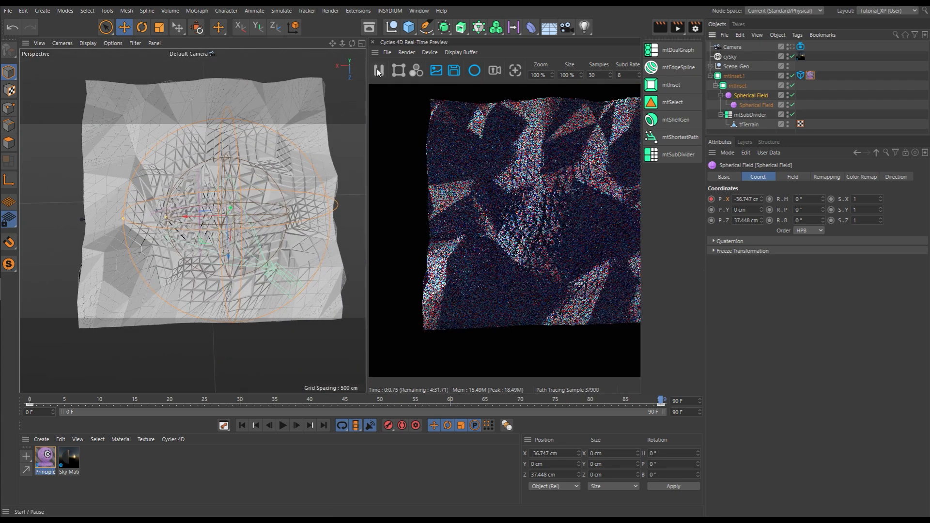
{"action": "left_click", "coordinate": [379, 72]}
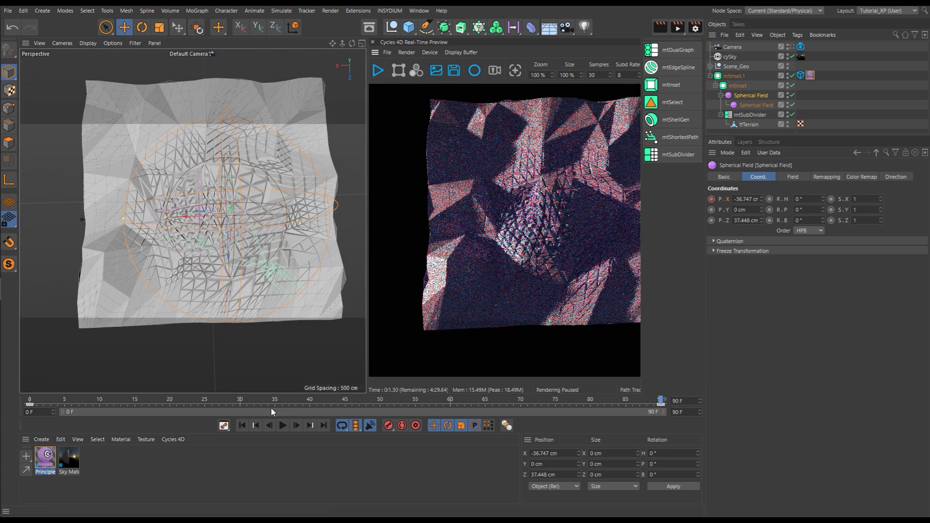
{"action": "left_click_drag", "start_coordinate": [152, 401], "coordinate": [33, 394]}
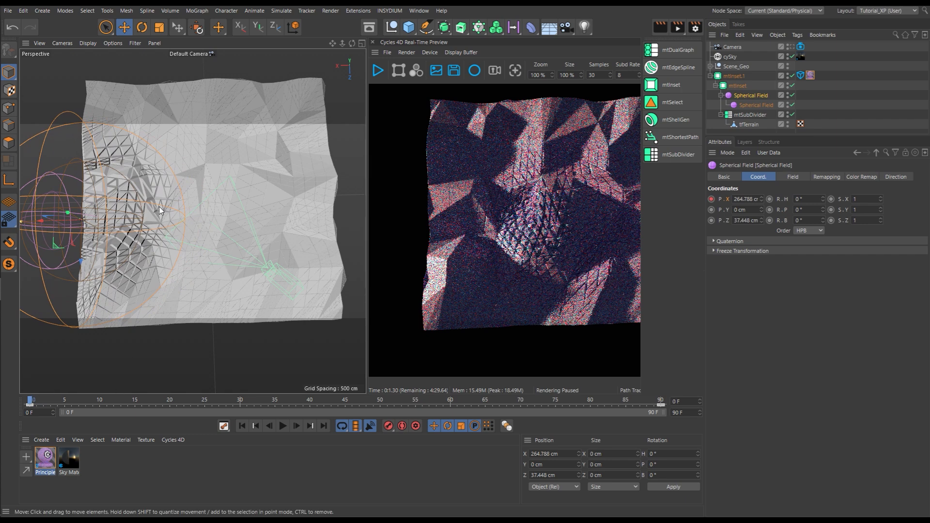
{"action": "left_click", "coordinate": [793, 47]}
{"action": "left_click", "coordinate": [379, 71]}
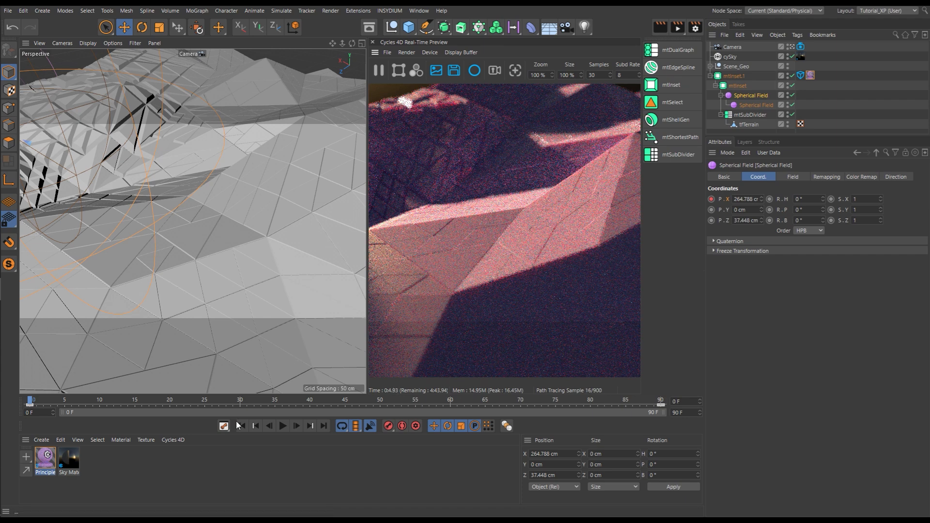
Scrub the animation through frames 40 and 70 to frame 83 and examine the terrain's changes in the live render preview
{"action": "left_click_drag", "start_coordinate": [80, 400], "coordinate": [312, 408]}
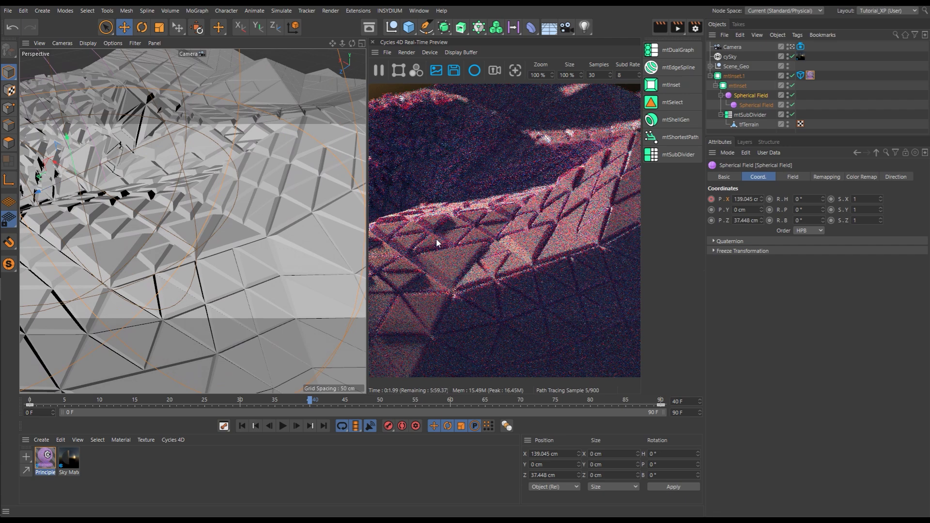
{"action": "left_click_drag", "start_coordinate": [310, 400], "coordinate": [513, 408]}
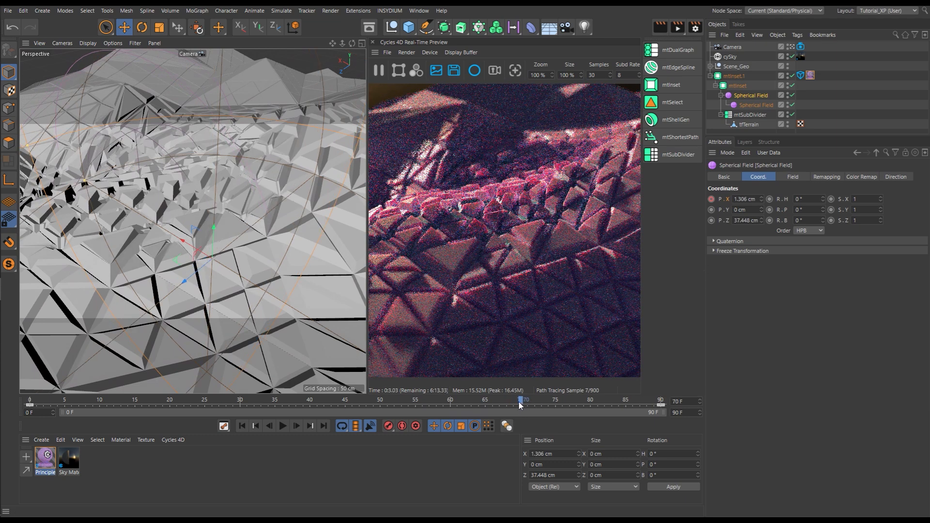
{"action": "left_click_drag", "start_coordinate": [533, 402], "coordinate": [616, 402]}
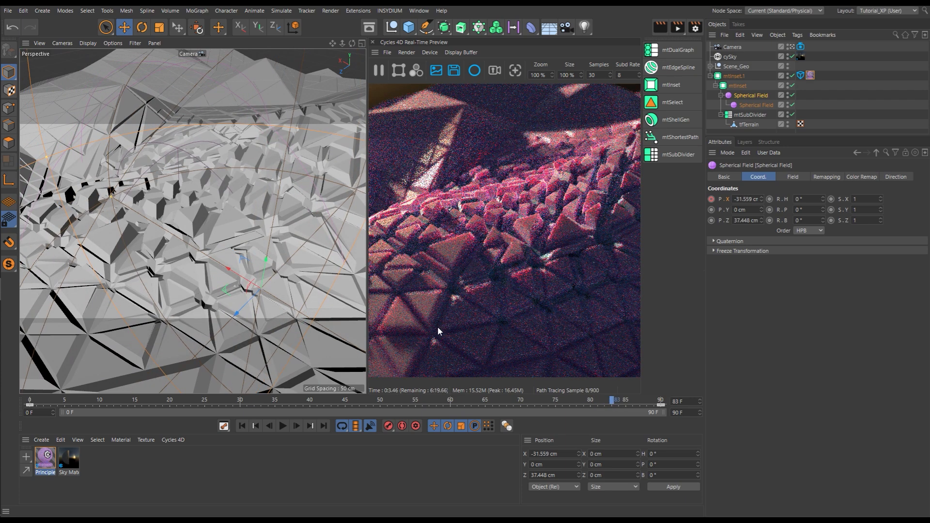
{"action": "left_click", "coordinate": [751, 115]}
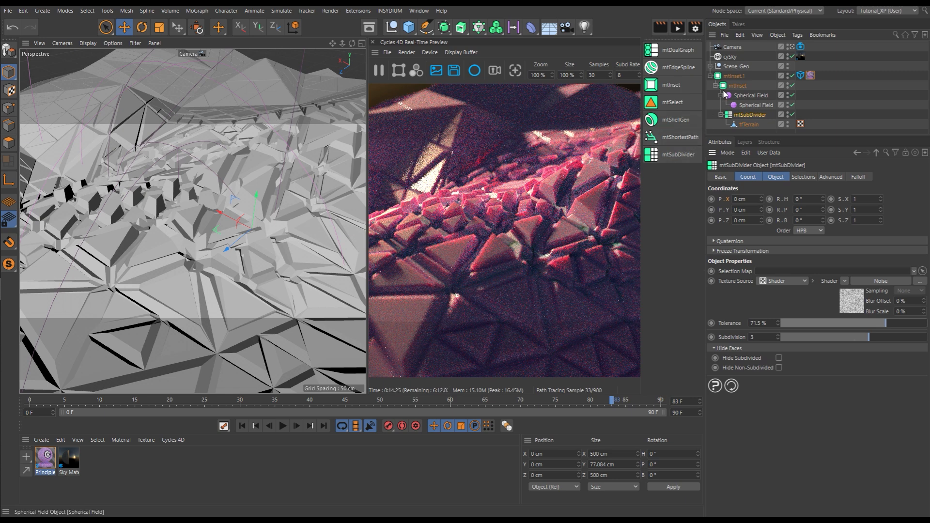
Try lowering the cySky's Sun Elevation to about 4.5° and raising its Sun Intensity to 7
{"action": "left_click", "coordinate": [731, 58]}
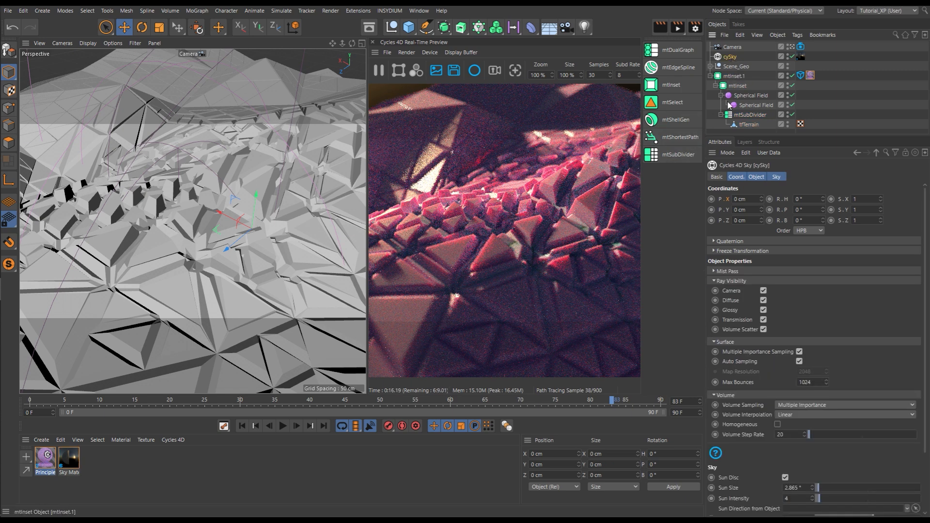
{"action": "left_click", "coordinate": [775, 178]}
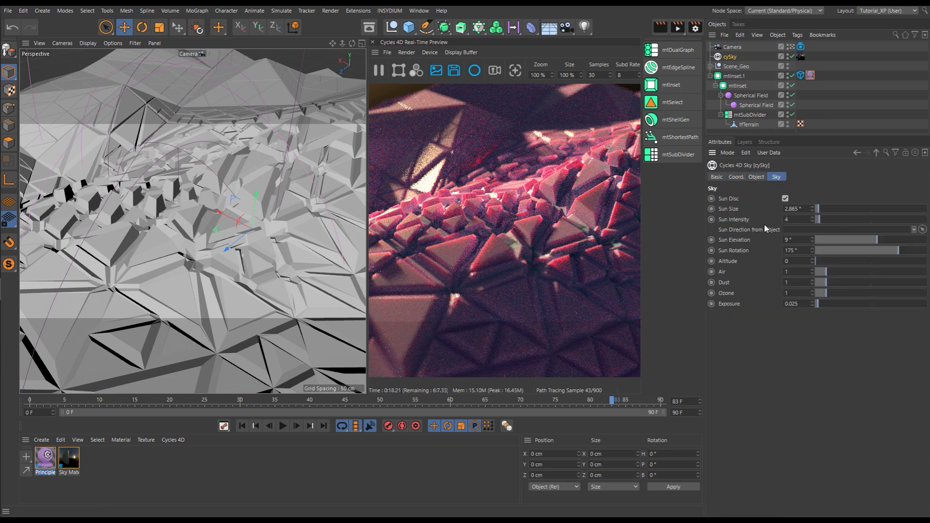
{"action": "left_click", "coordinate": [873, 240]}
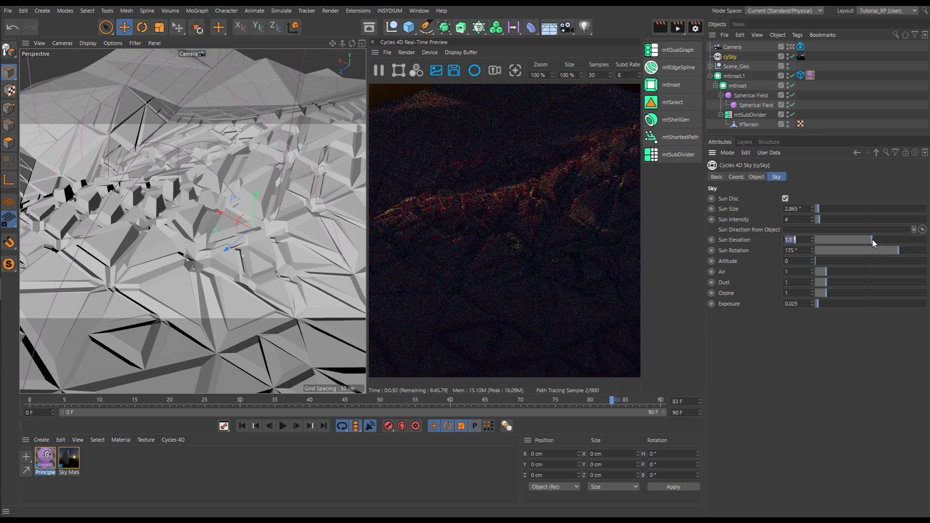
{"action": "left_click_drag", "start_coordinate": [873, 240], "coordinate": [875, 240]}
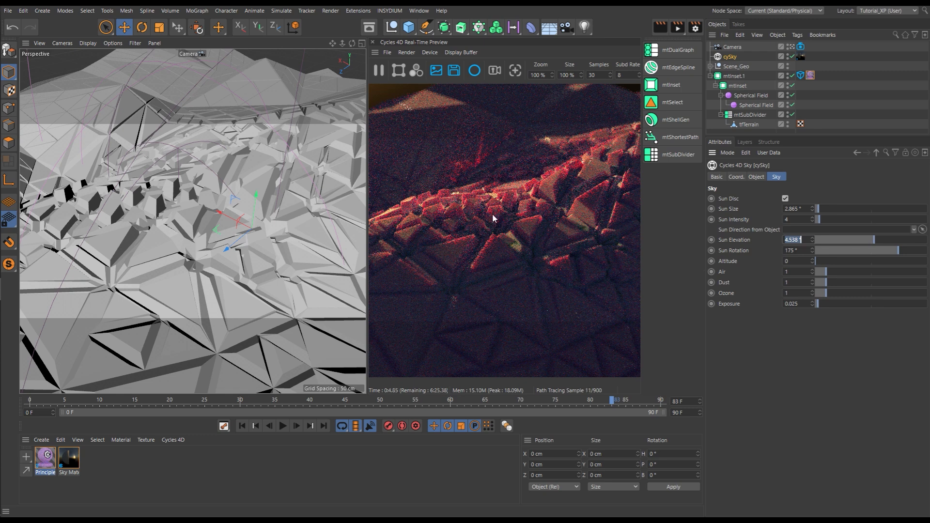
{"action": "left_click", "coordinate": [793, 219]}
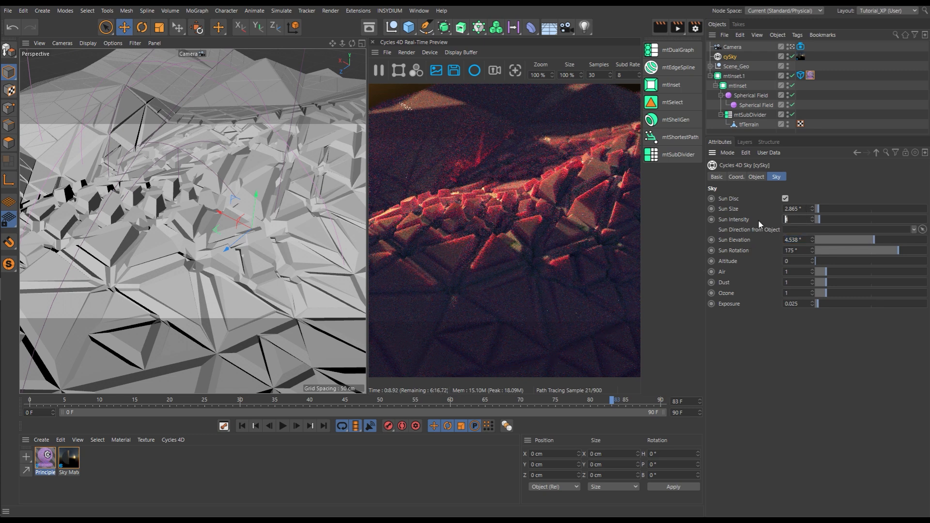
{"action": "type", "text": "7"}
{"action": "key", "text": "Return"}
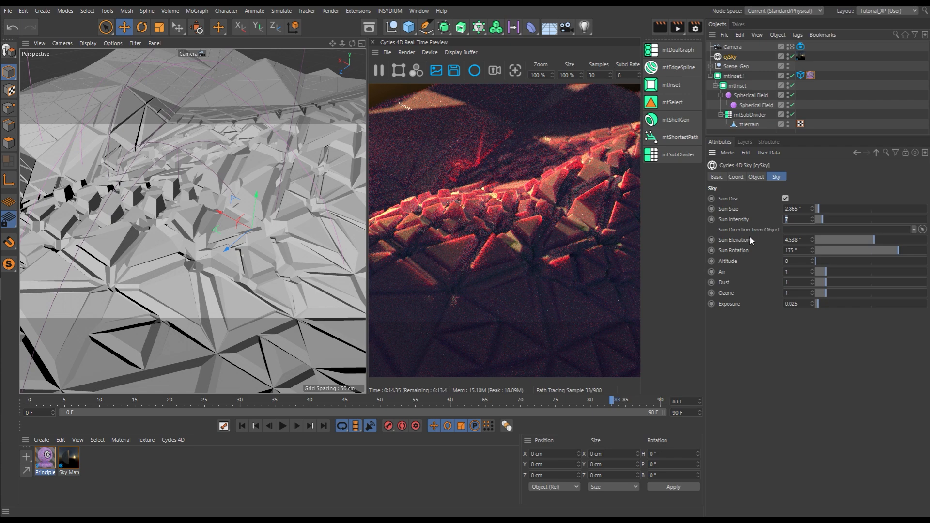
Restore the cySky's Sun Intensity to 4 and its Sun Elevation to 9°
{"action": "type", "text": "4"}
{"action": "key", "text": "Return"}
{"action": "left_click_drag", "start_coordinate": [877, 237], "coordinate": [879, 240]}
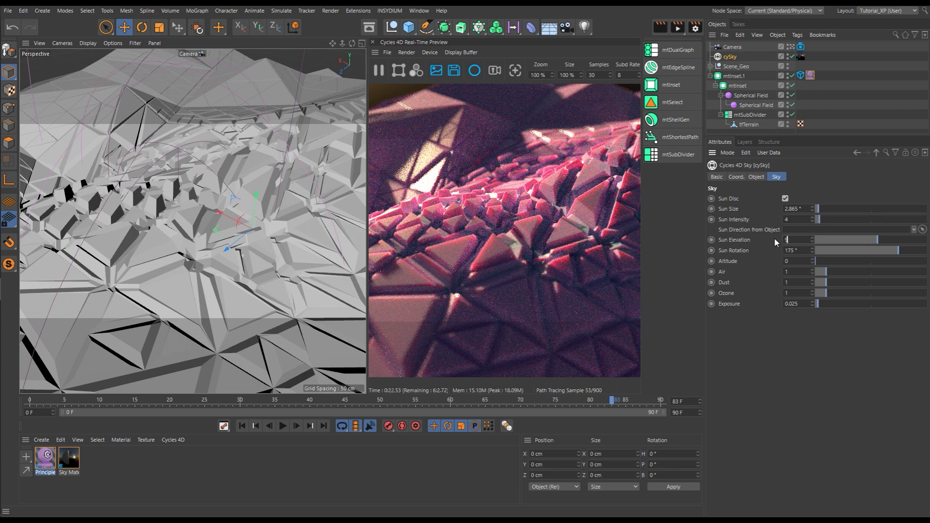
{"action": "key", "text": "Return"}
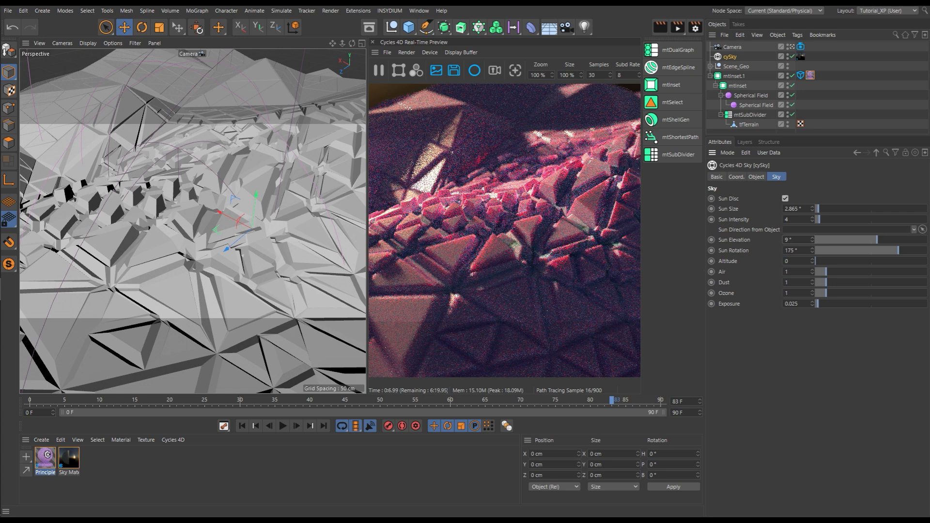
Pause the render preview, then in the default camera view add a sphere scaled to about 106 cm across
{"action": "left_click", "coordinate": [379, 73]}
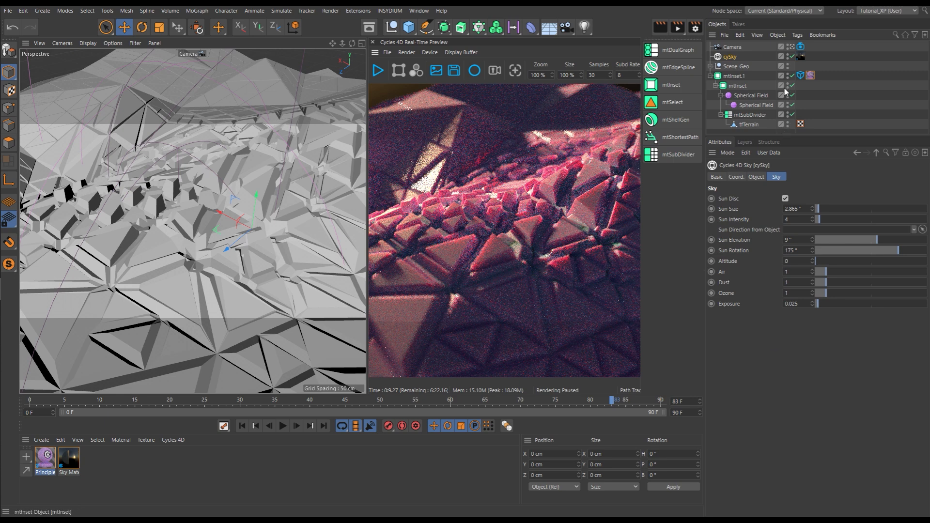
{"action": "left_click", "coordinate": [793, 46]}
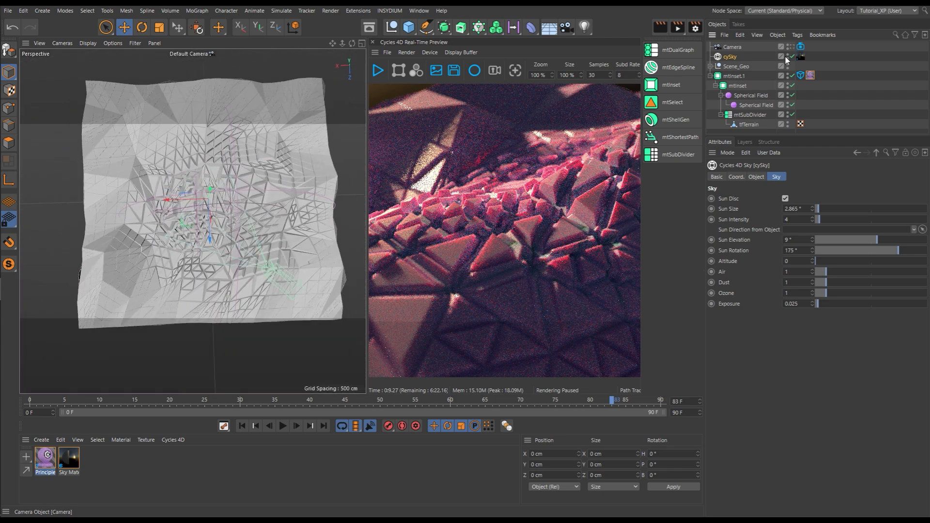
{"action": "left_click_drag", "start_coordinate": [193, 229], "coordinate": [199, 258], "text": "alt"}
{"action": "scroll", "coordinate": [220, 228], "scroll_direction": "up", "scroll_amount": 2}
{"action": "left_click_drag", "start_coordinate": [220, 228], "coordinate": [244, 218], "text": "alt"}
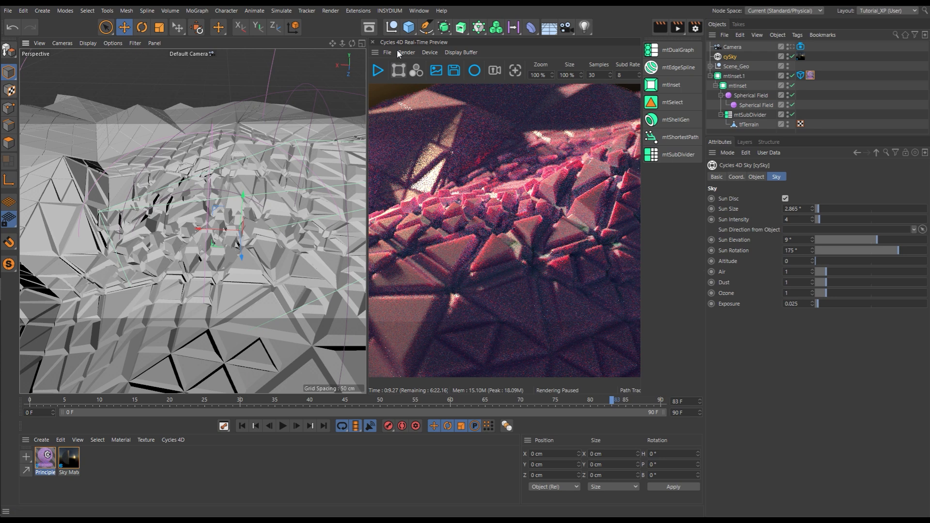
{"action": "left_click", "coordinate": [408, 27]}
{"action": "left_click", "coordinate": [600, 44]}
{"action": "key", "text": "t"}
{"action": "left_click_drag", "start_coordinate": [298, 192], "coordinate": [165, 239]}
{"action": "key", "text": "e"}
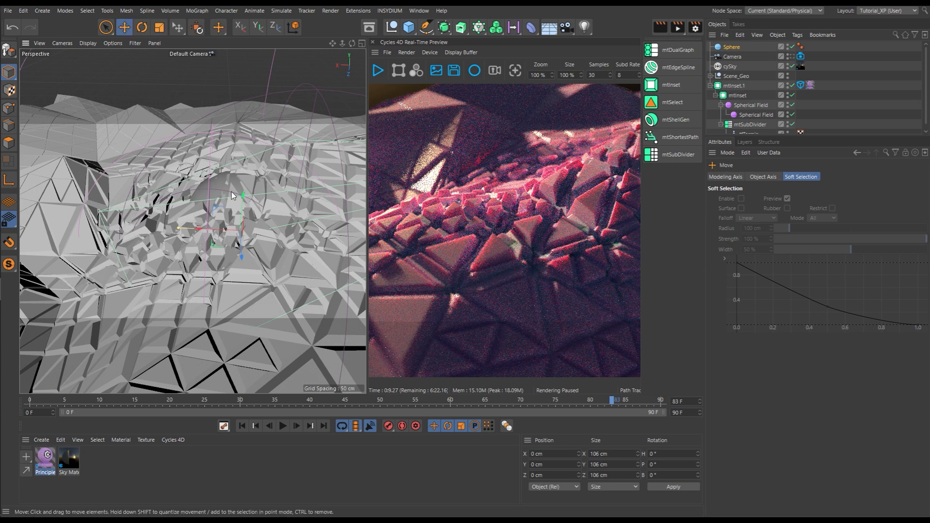
Raise the sphere to about Y 81.4 cm and scale it down to about 64.8 cm across
{"action": "left_click_drag", "start_coordinate": [243, 192], "coordinate": [251, 119]}
{"action": "key", "text": "t"}
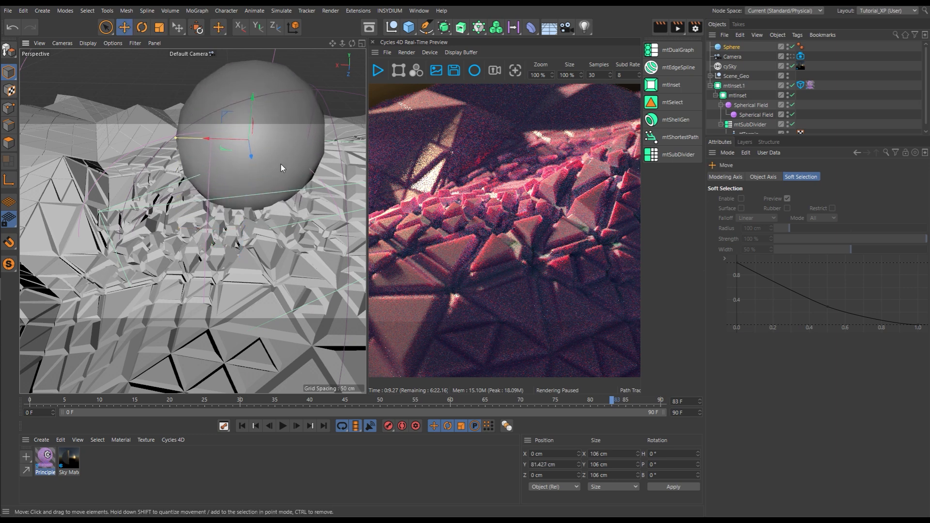
{"action": "left_click_drag", "start_coordinate": [278, 173], "coordinate": [132, 194]}
Display shading with lines and seat the roughly 59.8 cm sphere in the terrain at about X -1.8, Y 47.3, Z 57.7 cm
{"action": "key", "text": "n"}
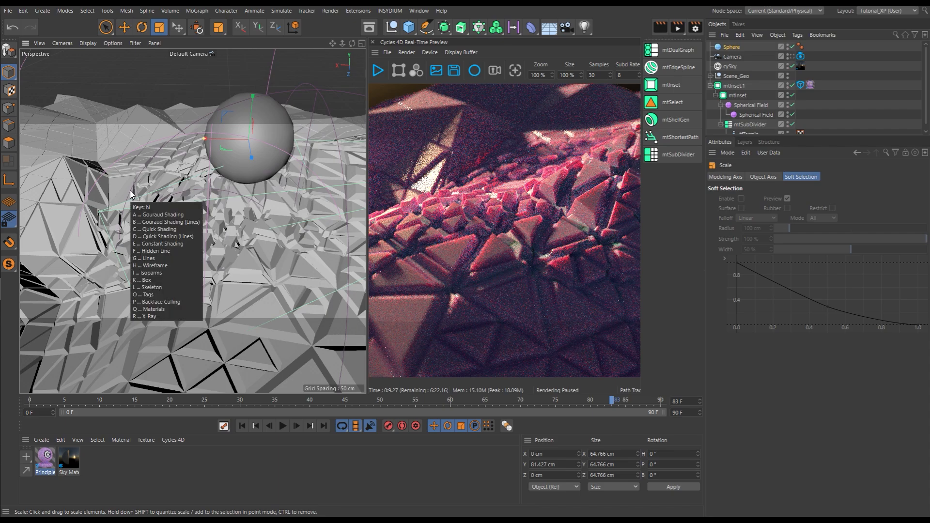
{"action": "left_click", "coordinate": [143, 214]}
{"action": "left_click_drag", "start_coordinate": [249, 165], "coordinate": [177, 209], "text": "alt"}
{"action": "key", "text": "e"}
{"action": "left_click_drag", "start_coordinate": [274, 175], "coordinate": [285, 161], "text": "alt"}
{"action": "left_click_drag", "start_coordinate": [202, 170], "coordinate": [196, 227]}
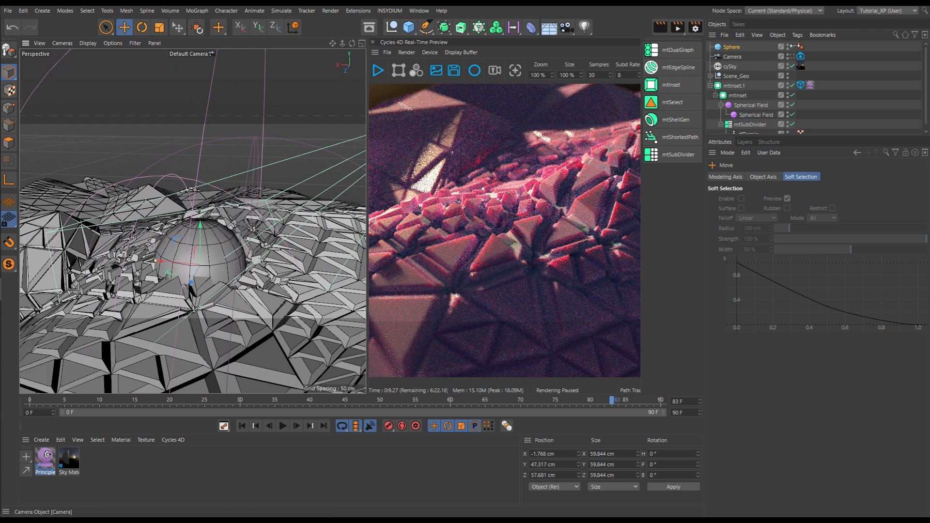
Through the scene camera, reposition the sphere to about X -2.2 cm, Y 51.3 cm
{"action": "left_click", "coordinate": [792, 55]}
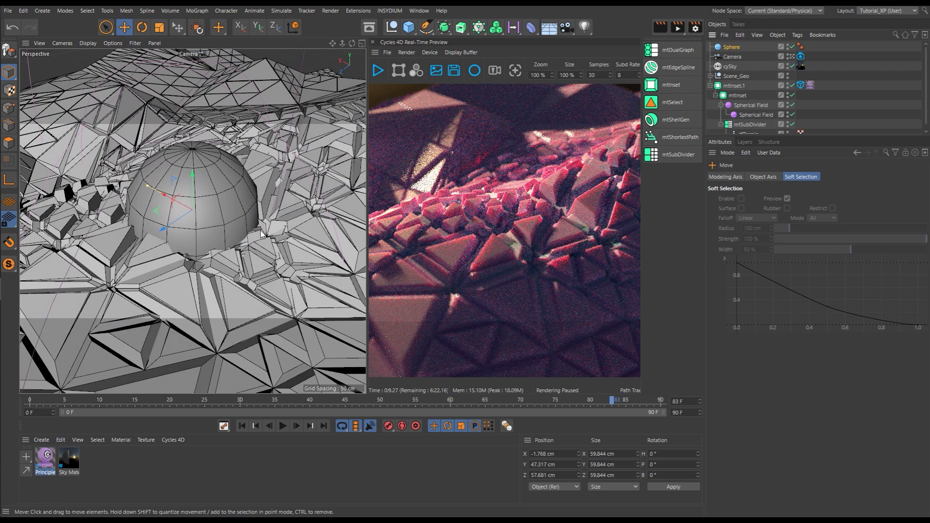
{"action": "left_click_drag", "start_coordinate": [168, 207], "coordinate": [148, 189]}
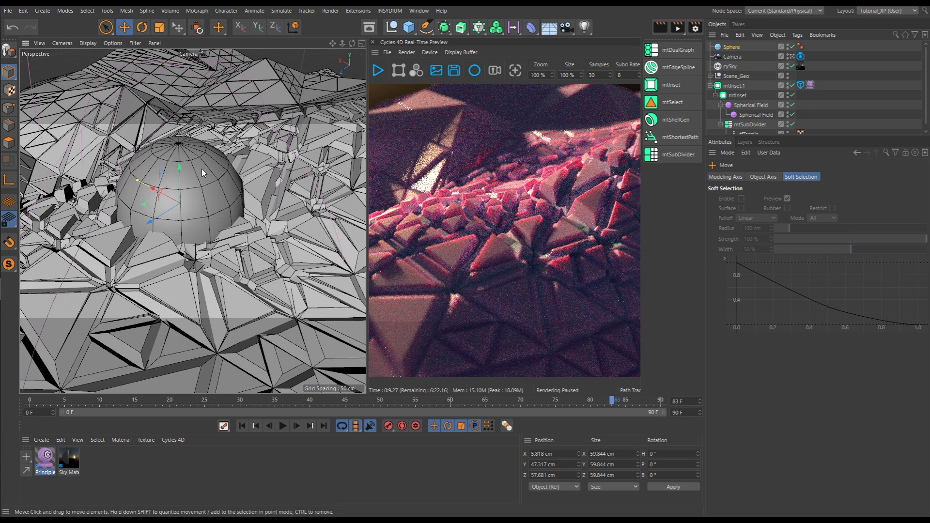
{"action": "left_click_drag", "start_coordinate": [154, 191], "coordinate": [196, 168]}
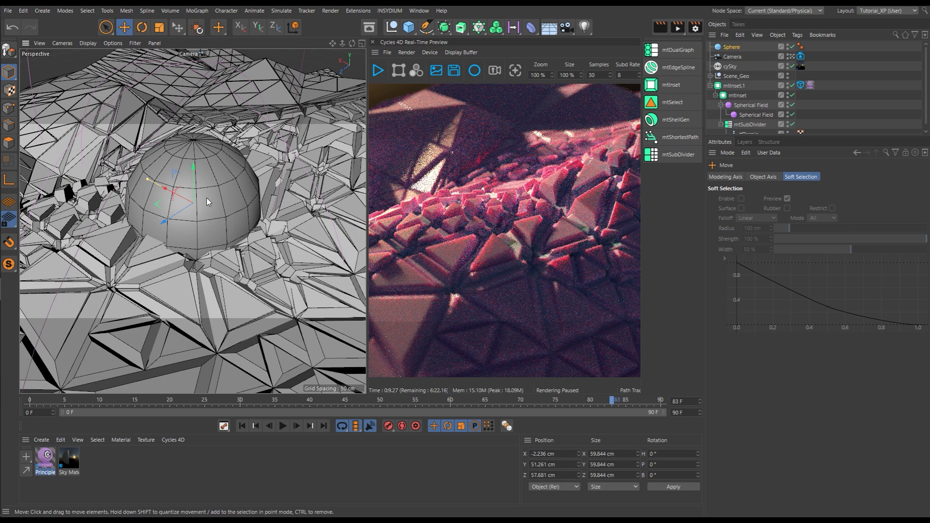
Hide the sphere in the viewport and render, and make the Camera its child
{"action": "left_click", "coordinate": [788, 46]}
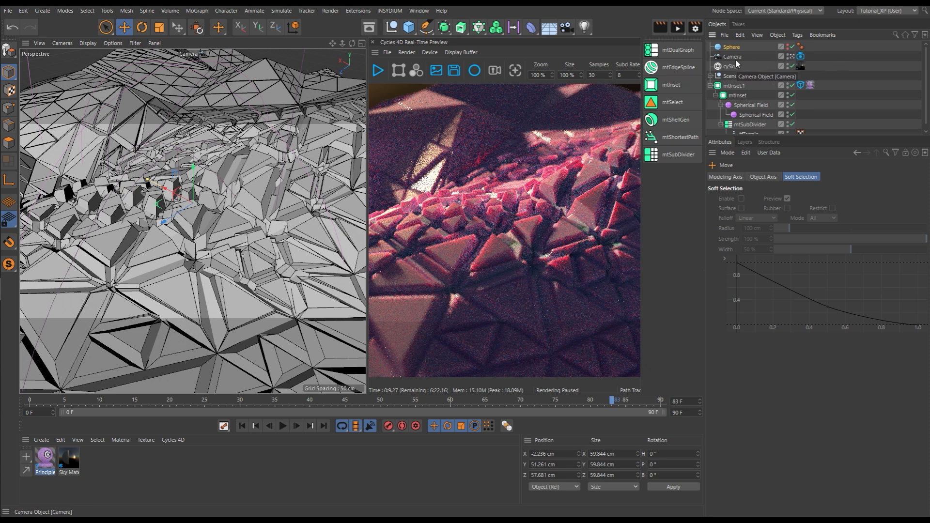
{"action": "mouse_move", "coordinate": [731, 56]}
{"action": "left_mouse_down"}
{"action": "mouse_move", "coordinate": [742, 53]}
{"action": "mouse_move", "coordinate": [737, 48]}
{"action": "left_mouse_up"}
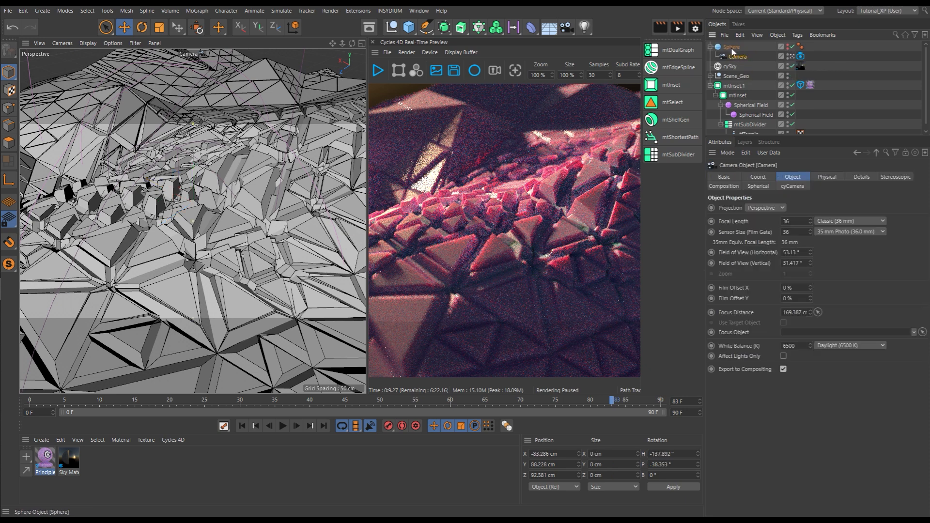
Keyframe the sphere's heading rotation at -15° and move that key from frame 83 to frame 0
{"action": "left_click", "coordinate": [733, 48]}
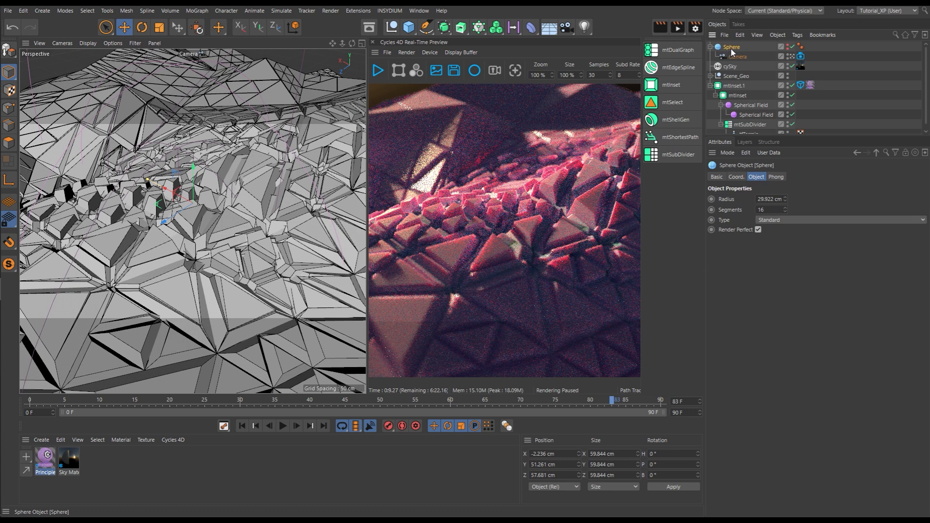
{"action": "left_click", "coordinate": [737, 176]}
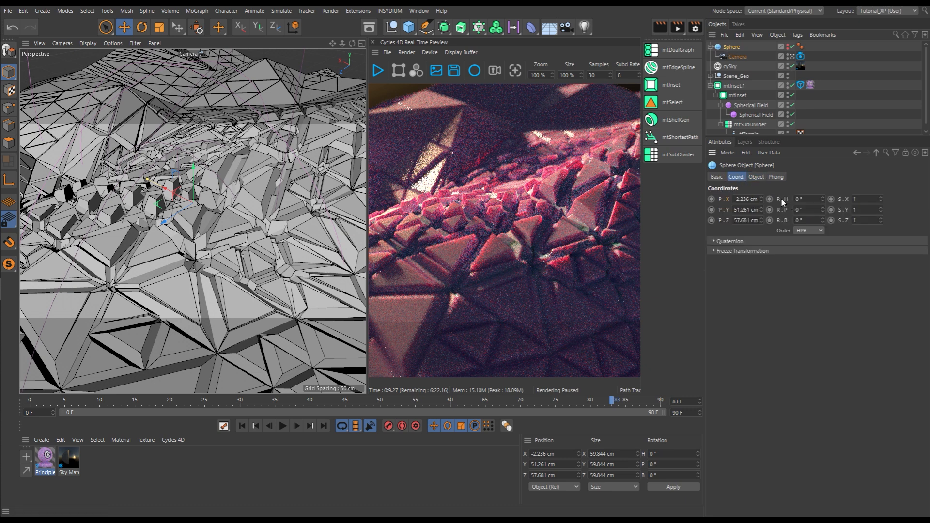
{"action": "left_click", "coordinate": [823, 200]}
{"action": "left_click_drag", "start_coordinate": [822, 199], "coordinate": [772, 200]}
{"action": "type", "text": "0"}
{"action": "key", "text": "Return"}
{"action": "left_click_drag", "start_coordinate": [822, 198], "coordinate": [823, 208]}
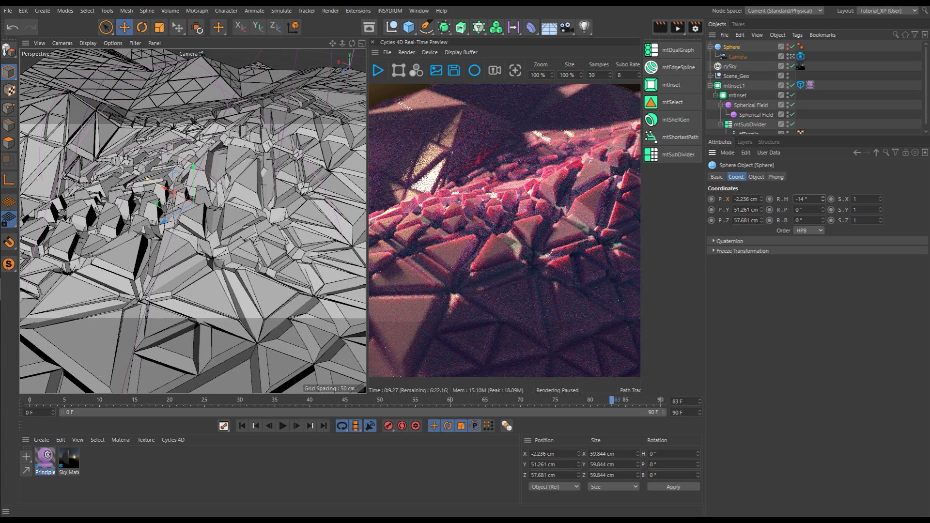
{"action": "left_click_drag", "start_coordinate": [823, 208], "coordinate": [823, 209]}
{"action": "left_click", "coordinate": [769, 199]}
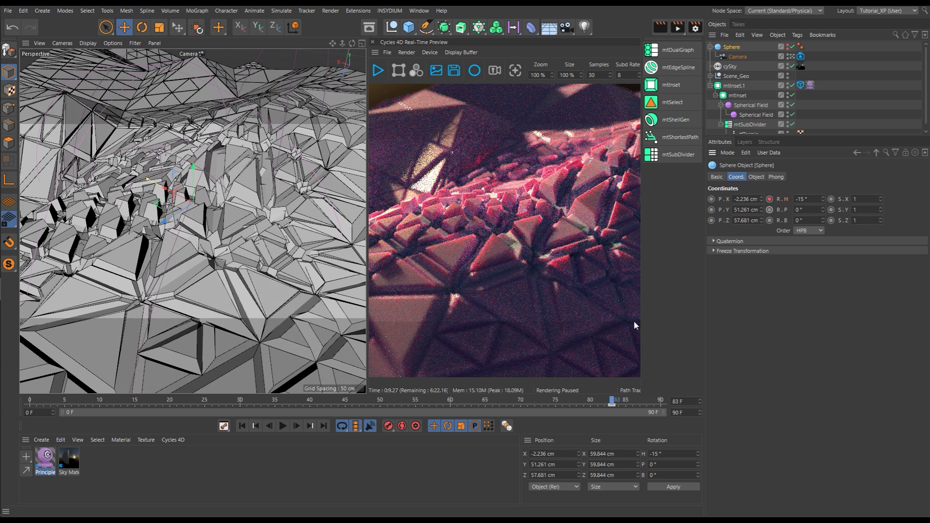
{"action": "left_click", "coordinate": [612, 406]}
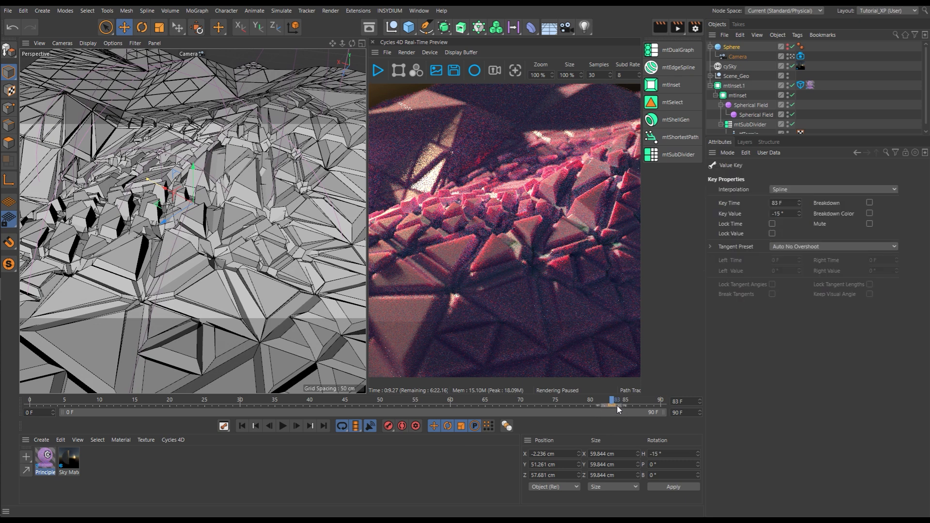
{"action": "left_click_drag", "start_coordinate": [610, 406], "coordinate": [40, 411]}
Go to frame 90 and keyframe the sphere's heading rotation at 18°
{"action": "left_click", "coordinate": [618, 402]}
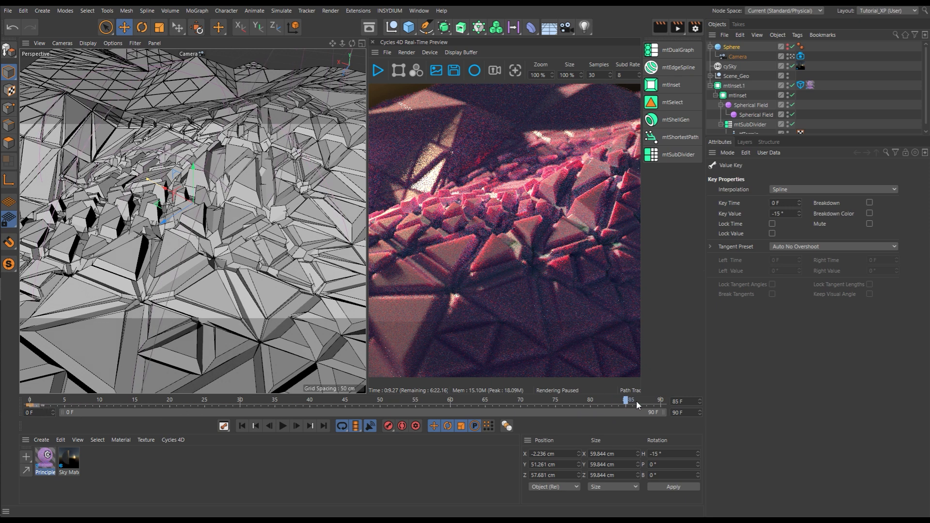
{"action": "left_click_drag", "start_coordinate": [636, 405], "coordinate": [671, 407]}
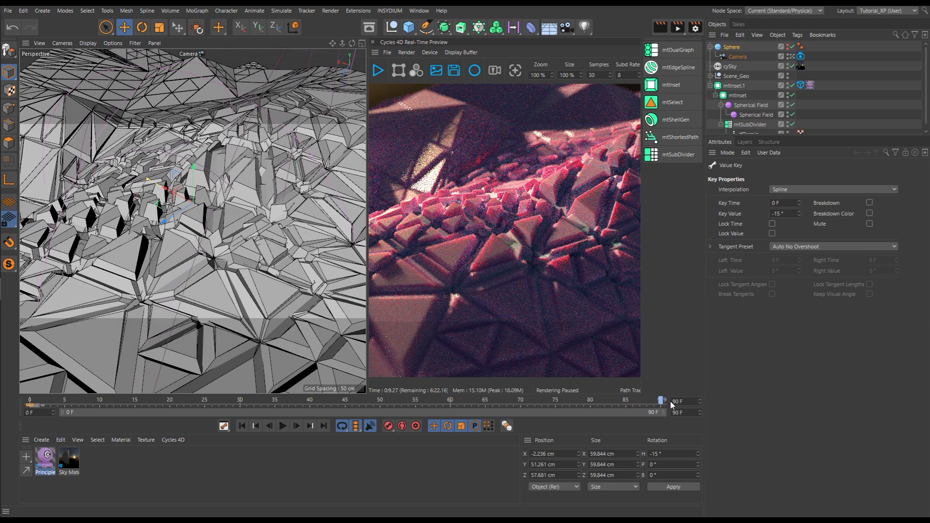
{"action": "left_click", "coordinate": [729, 48]}
{"action": "left_click_drag", "start_coordinate": [824, 201], "coordinate": [838, 200]}
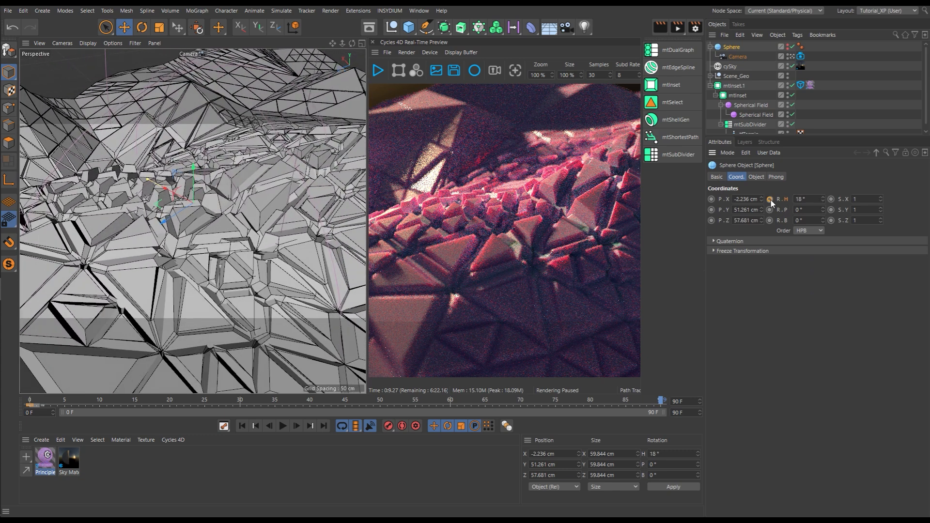
Play the camera animation from the start, stop at frame 89, and check that frame in the live render preview
{"action": "left_click", "coordinate": [242, 427]}
{"action": "left_click", "coordinate": [283, 427]}
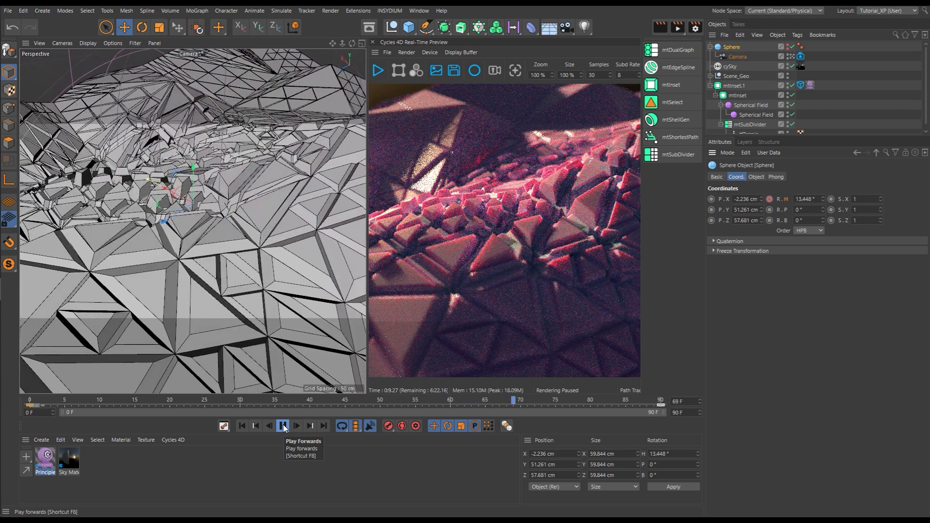
{"action": "left_click", "coordinate": [284, 426]}
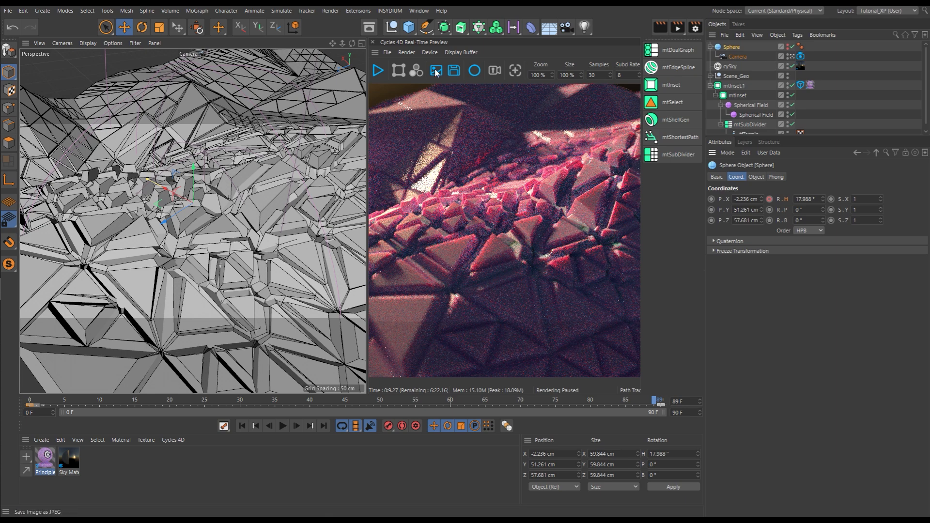
{"action": "left_click", "coordinate": [378, 70]}
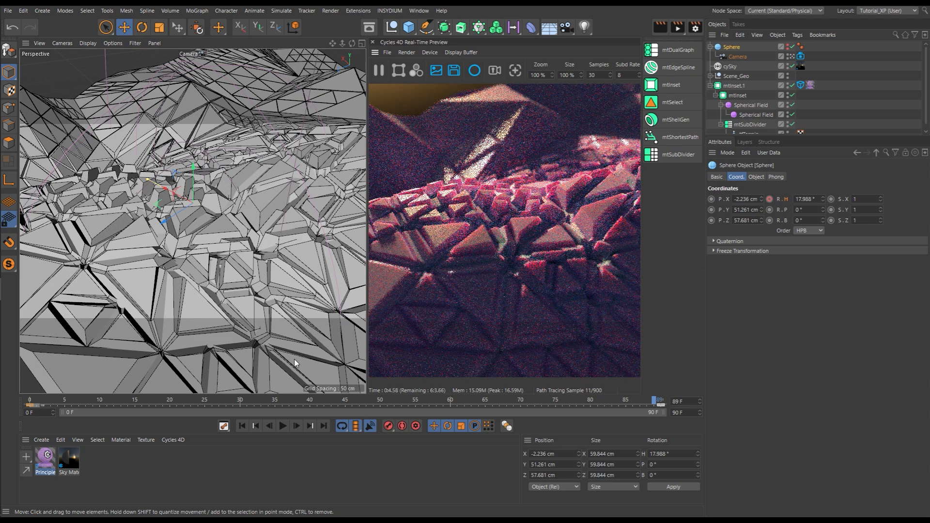
Return to frame 0, turn off Fit in the live render preview, and set the preview zoom to 30%
{"action": "left_click", "coordinate": [242, 425]}
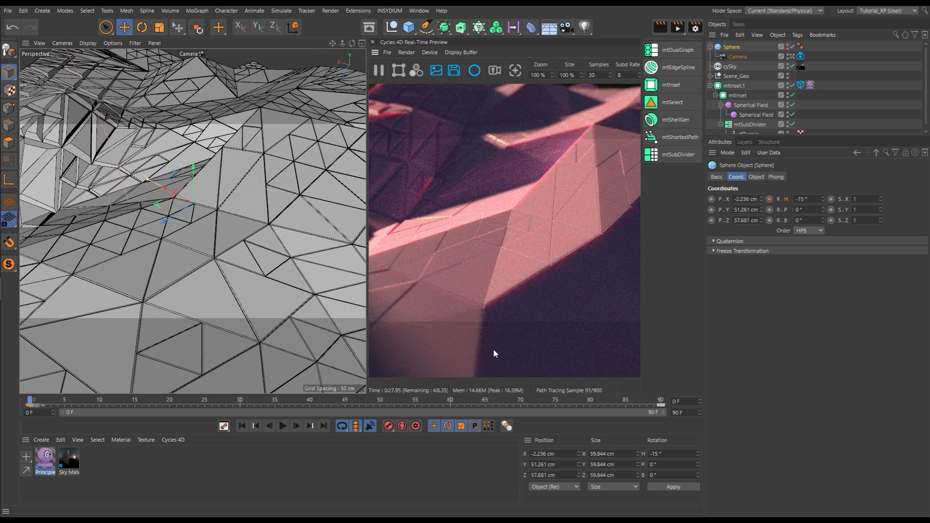
{"action": "left_click", "coordinate": [407, 52]}
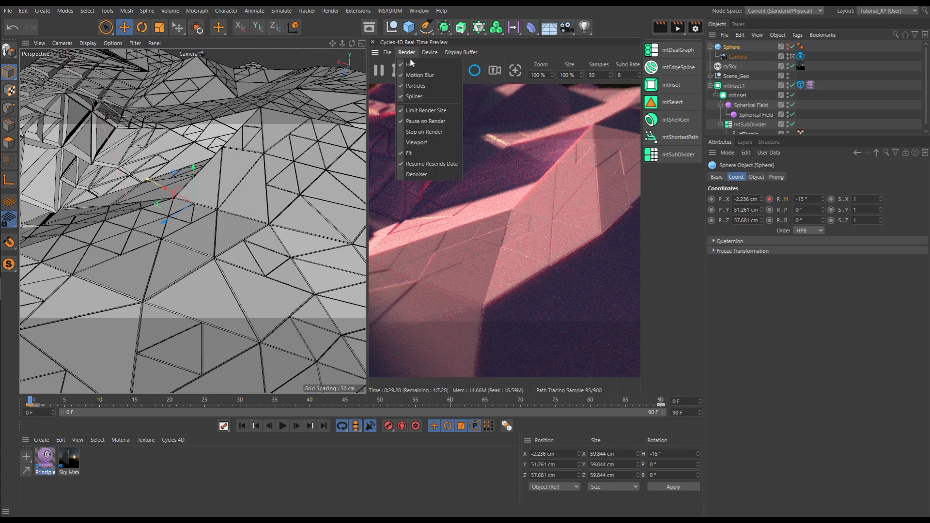
{"action": "left_click", "coordinate": [420, 152]}
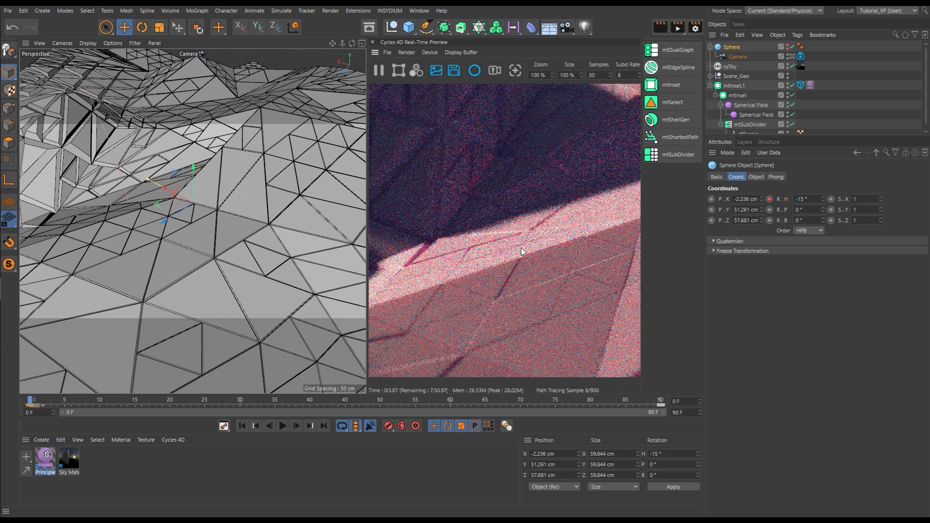
{"action": "left_click", "coordinate": [543, 75]}
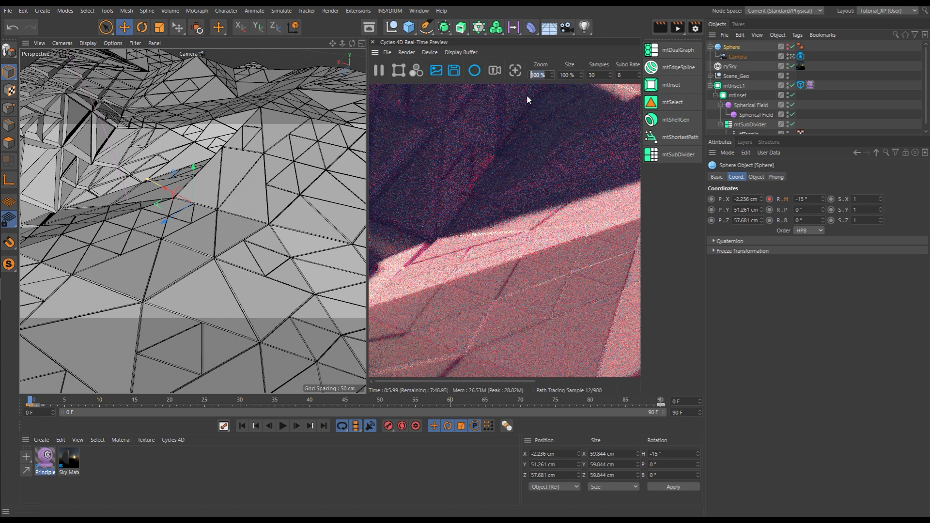
{"action": "type", "text": "30"}
{"action": "key", "text": "Return"}
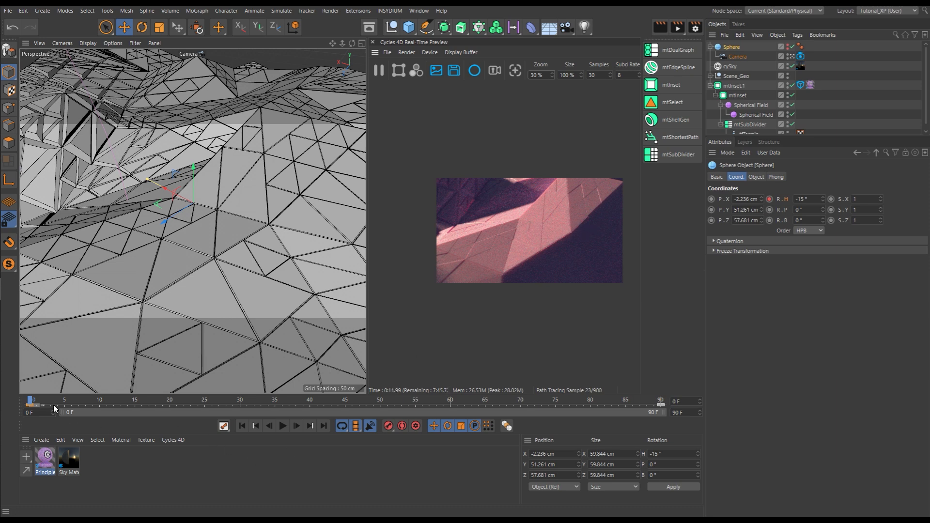
Set the live render preview's zoom to 50% and scrub the timeline to frame 53
{"action": "left_click_drag", "start_coordinate": [48, 400], "coordinate": [74, 401]}
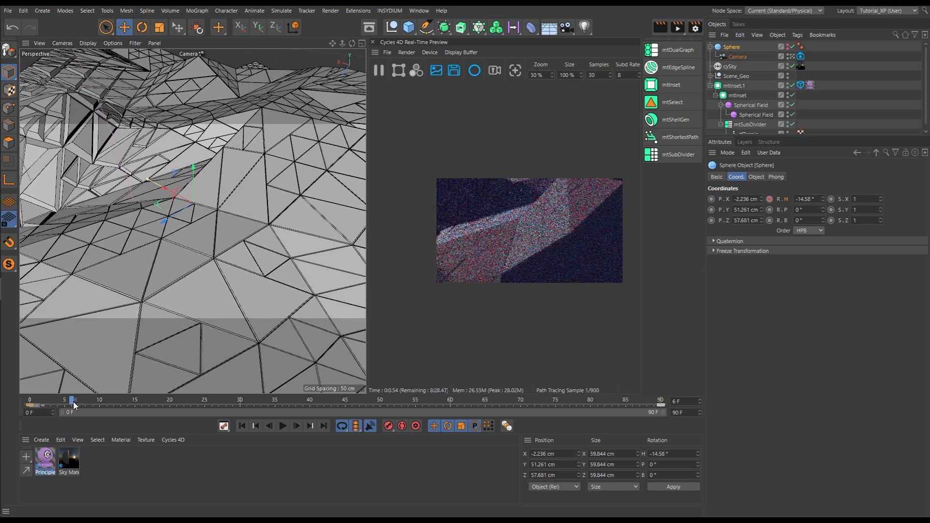
{"action": "left_click_drag", "start_coordinate": [544, 75], "coordinate": [530, 75]}
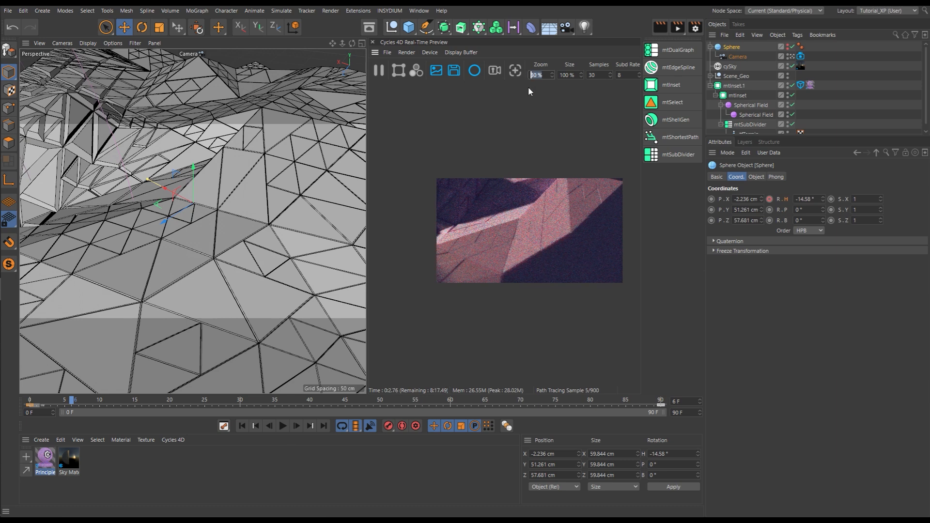
{"action": "type", "text": "50"}
{"action": "key", "text": "Return"}
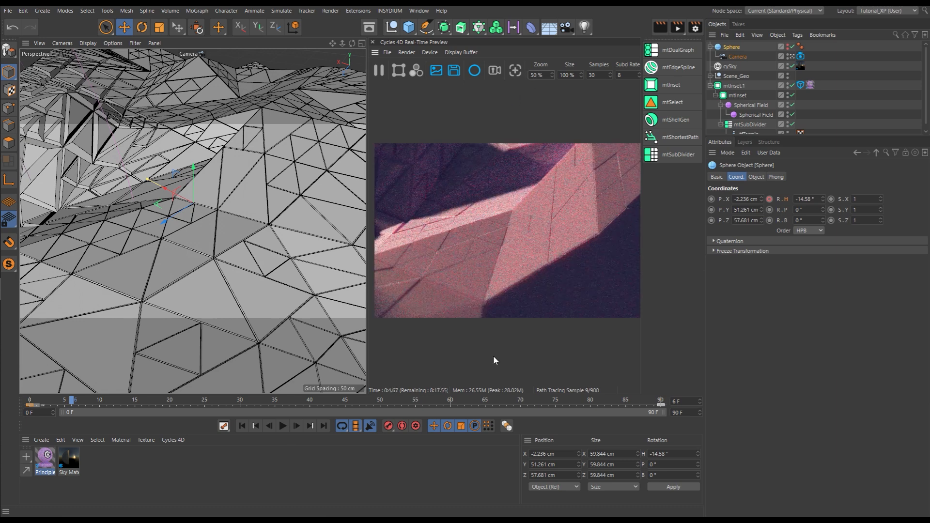
{"action": "left_click_drag", "start_coordinate": [80, 399], "coordinate": [401, 399]}
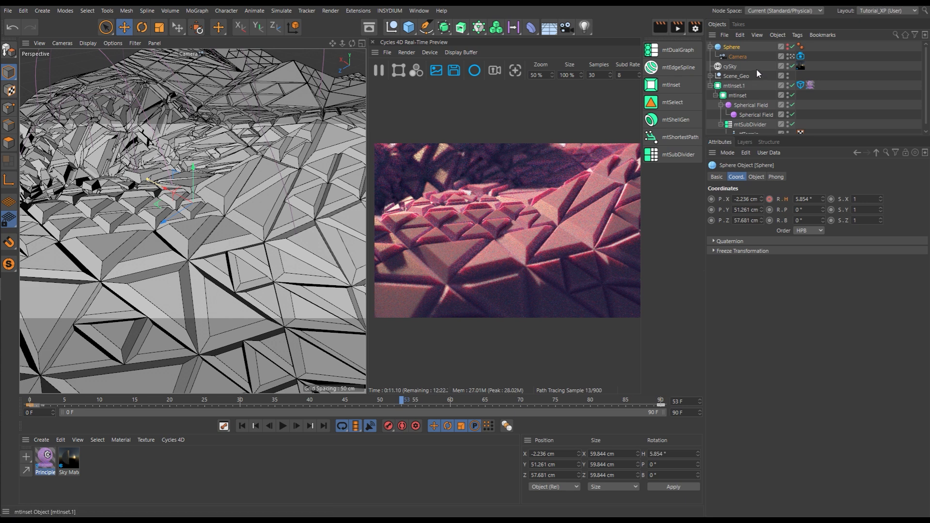
Pull the Camera back to about X -107.7, Y 114.0, Z 118.0 cm and play the animation from the start
{"action": "left_click", "coordinate": [738, 55]}
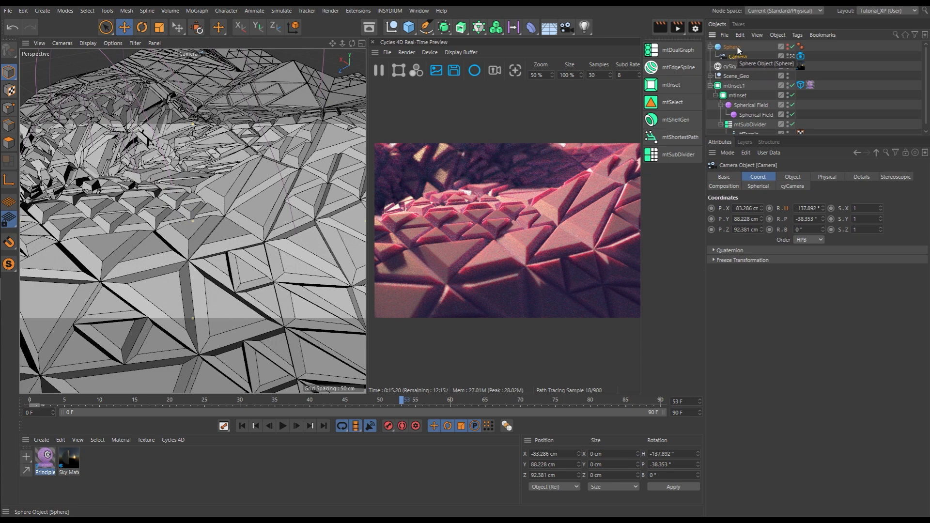
{"action": "scroll", "coordinate": [185, 208], "scroll_direction": "down", "scroll_amount": 5}
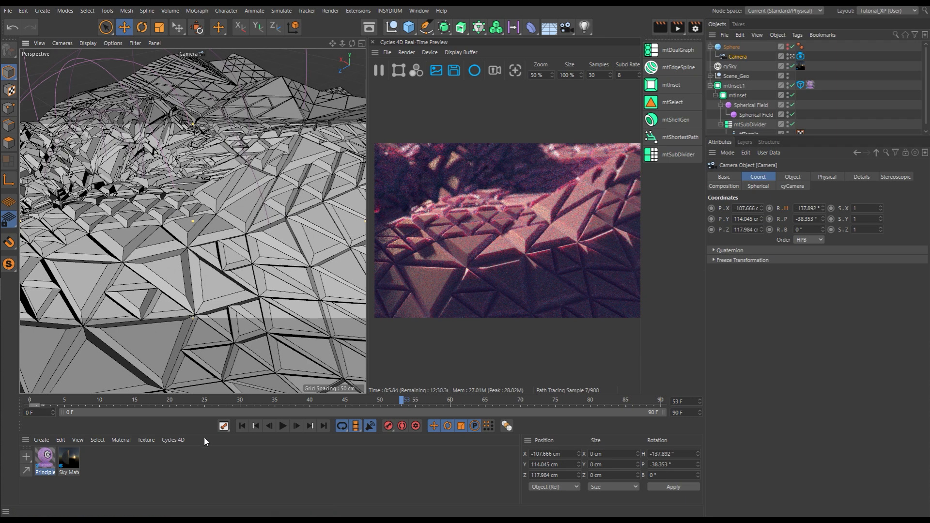
{"action": "left_click", "coordinate": [241, 426]}
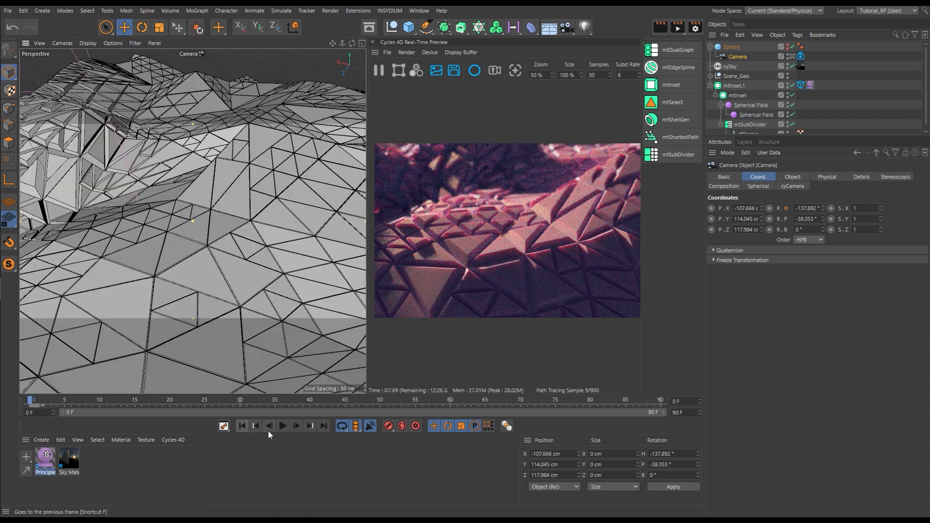
{"action": "left_click", "coordinate": [283, 426]}
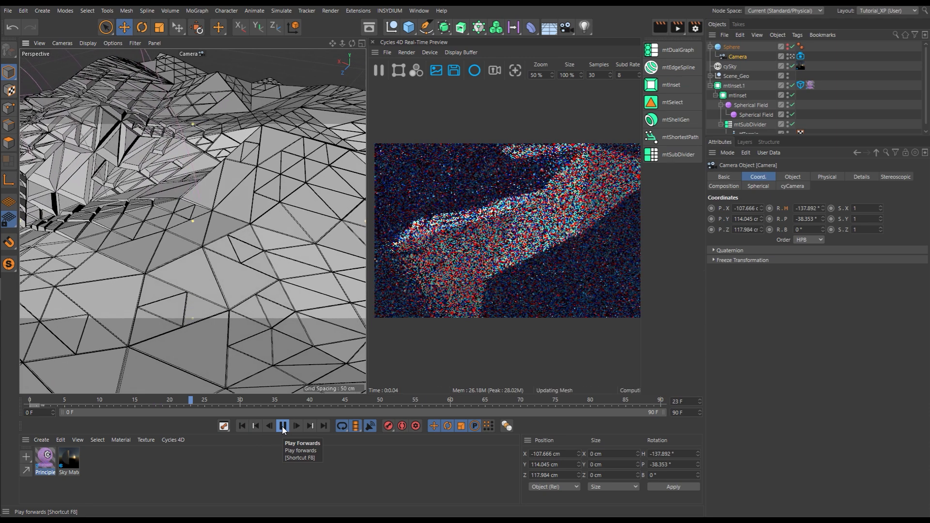
{"action": "left_click", "coordinate": [283, 426]}
Go to frame 56 and pick the camera's focus point on the raised facets in the middle of the terrain
{"action": "left_click", "coordinate": [424, 399]}
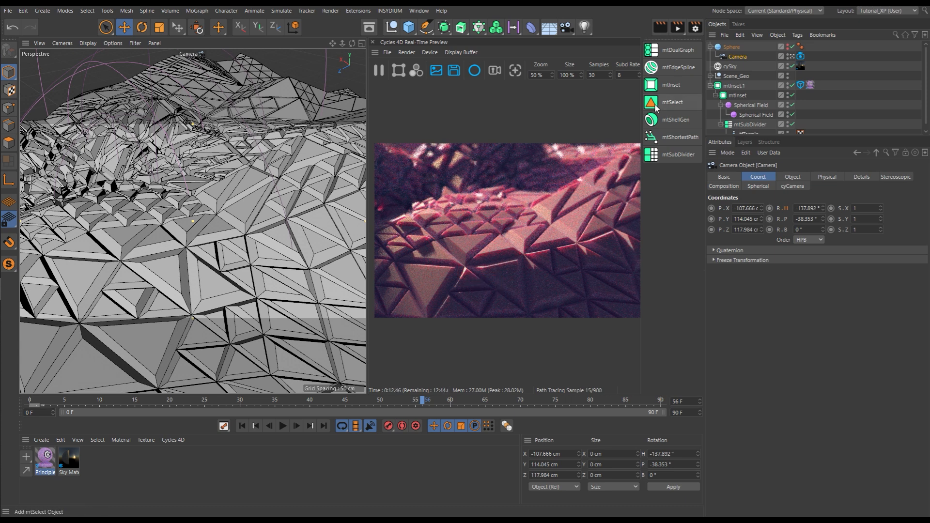
{"action": "left_click", "coordinate": [515, 71]}
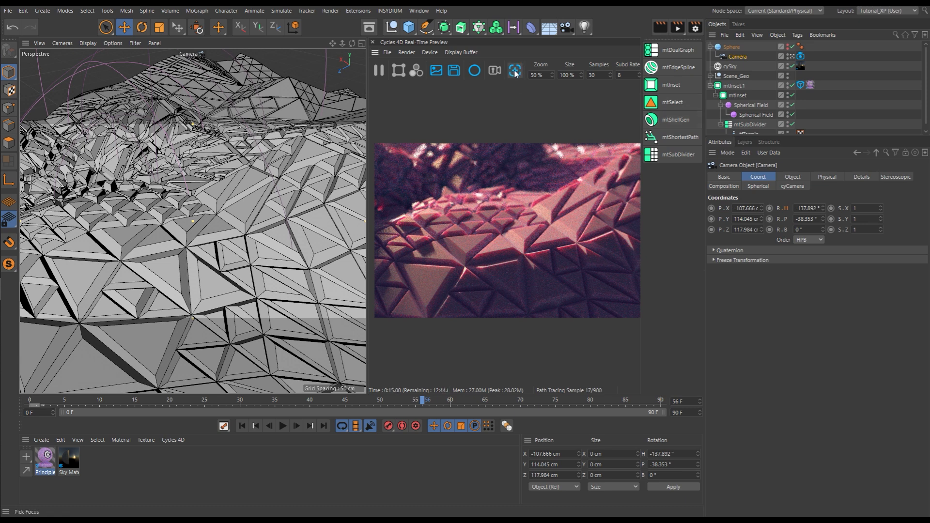
{"action": "left_click", "coordinate": [503, 221]}
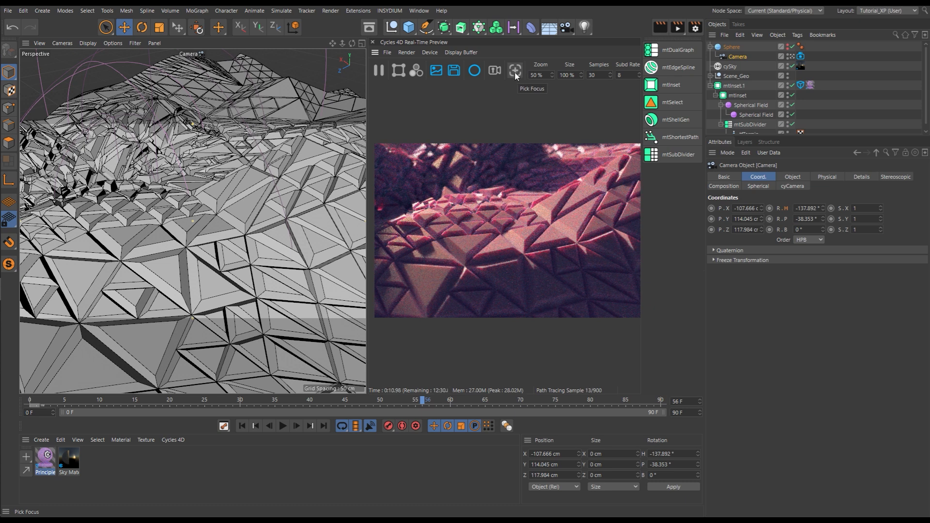
Pause and close the live render preview, and return the timeline to frame 0
{"action": "left_click", "coordinate": [380, 74]}
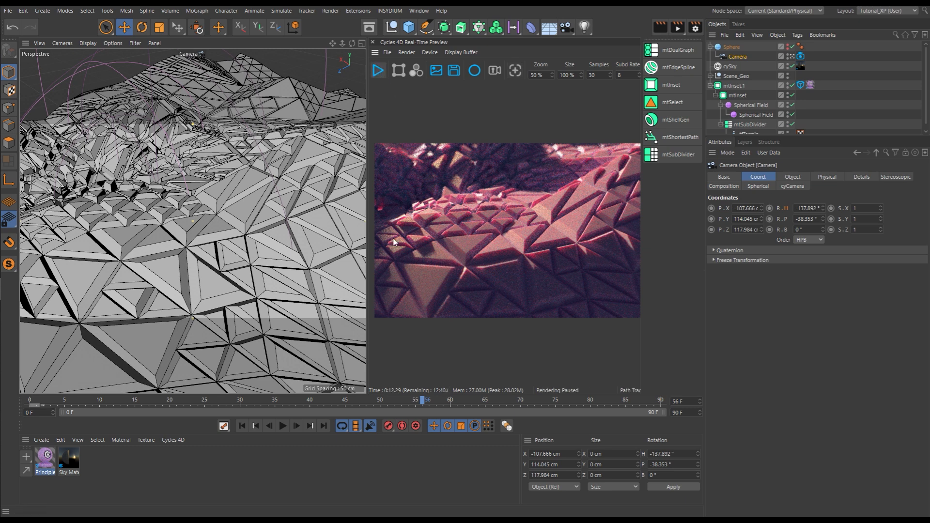
{"action": "left_click", "coordinate": [243, 428]}
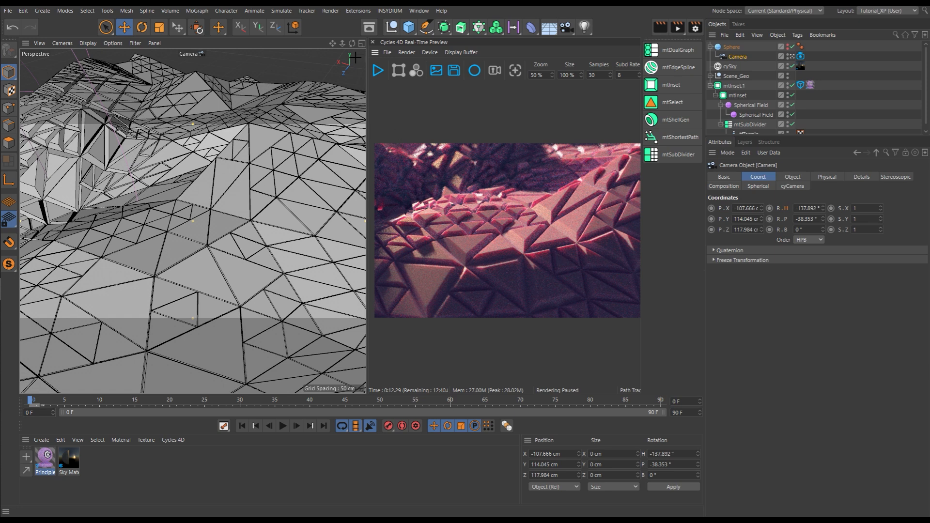
{"action": "left_click", "coordinate": [374, 46], "text": "ctrl"}
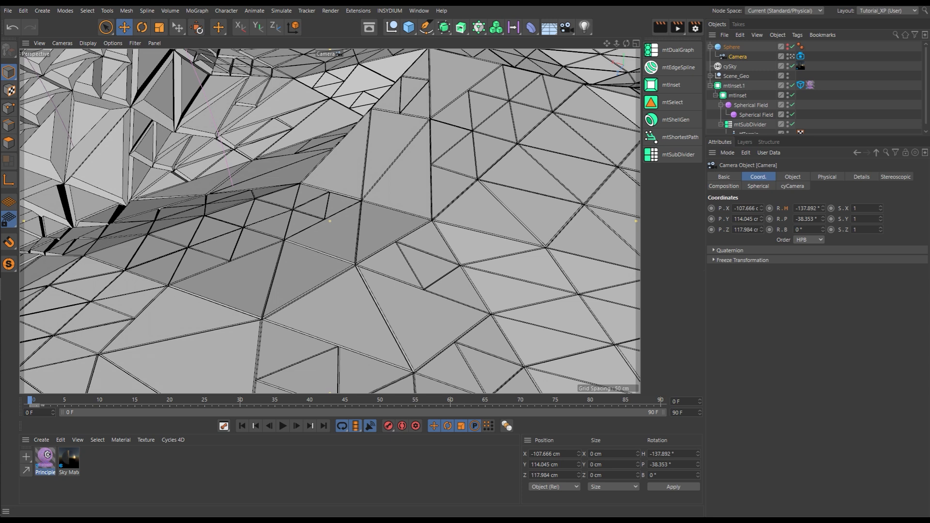
Open the render settings, turn off Save, and set the renderer to Cycles 4D
{"action": "left_click", "coordinate": [330, 10]}
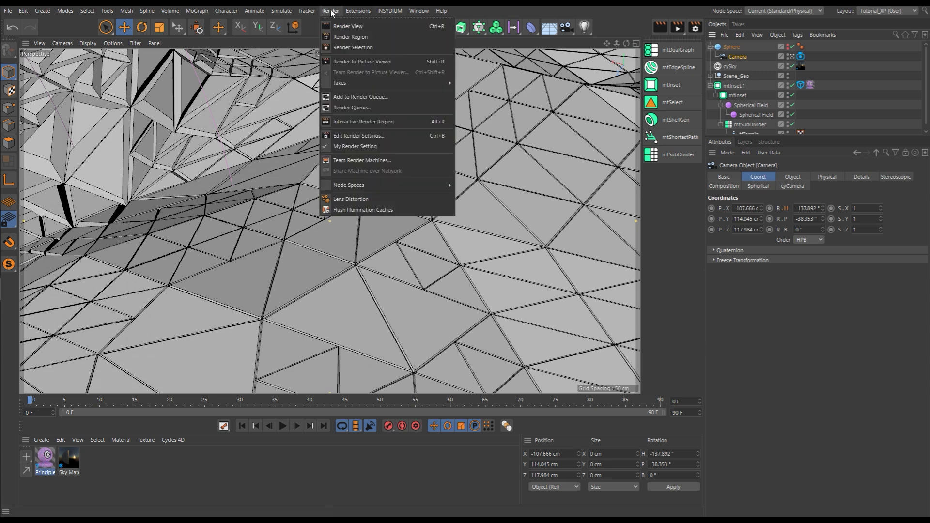
{"action": "left_click", "coordinate": [362, 138]}
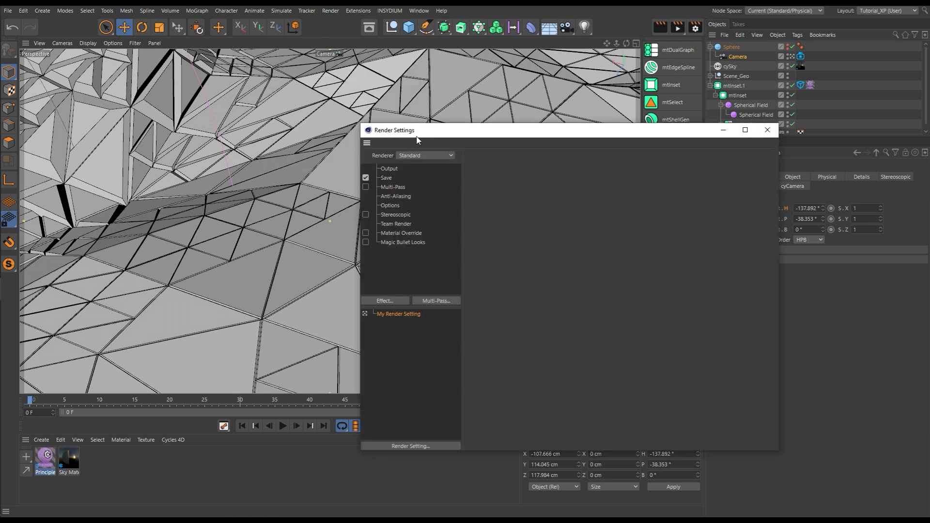
{"action": "left_click_drag", "start_coordinate": [426, 138], "coordinate": [303, 121]}
{"action": "left_click", "coordinate": [245, 160]}
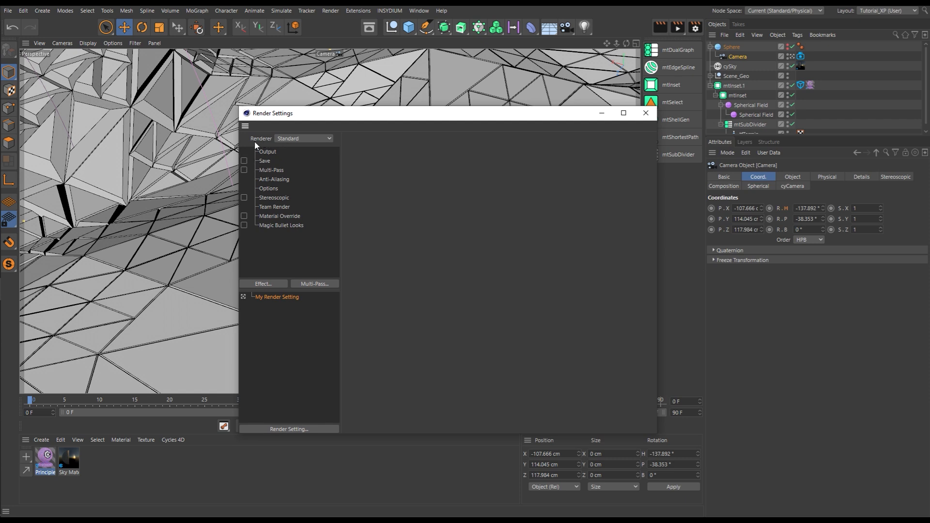
{"action": "left_click", "coordinate": [282, 139]}
{"action": "left_click", "coordinate": [293, 182]}
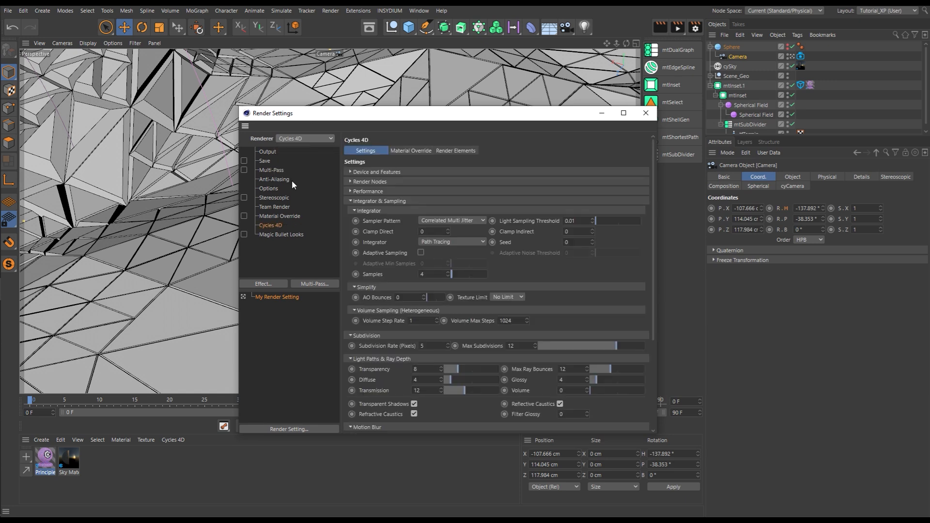
Set the render output's frame range to start from frame 10
{"action": "left_click", "coordinate": [268, 152]}
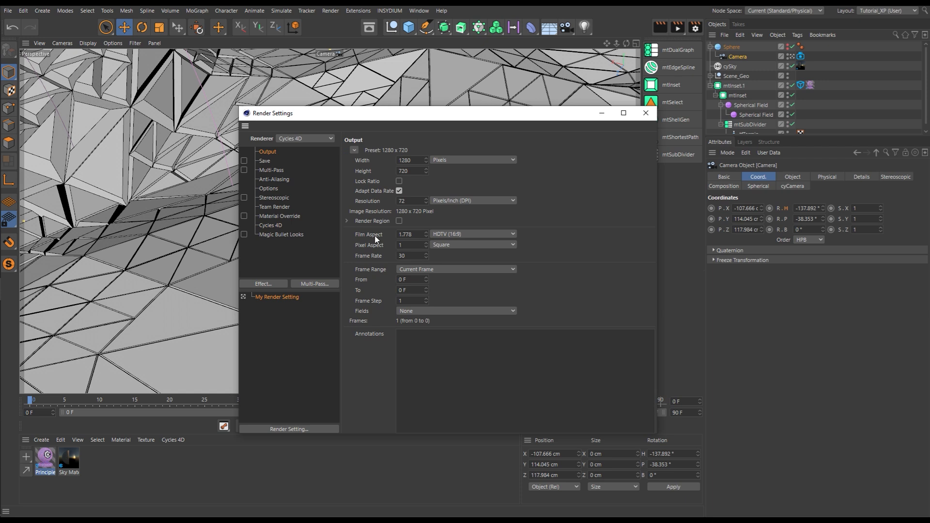
{"action": "double_click", "coordinate": [411, 278]}
{"action": "type", "text": "10"}
{"action": "key", "text": "Return"}
Examine the Cycles 4D device, render node and performance settings, including the available rendering devices
{"action": "left_click", "coordinate": [271, 226]}
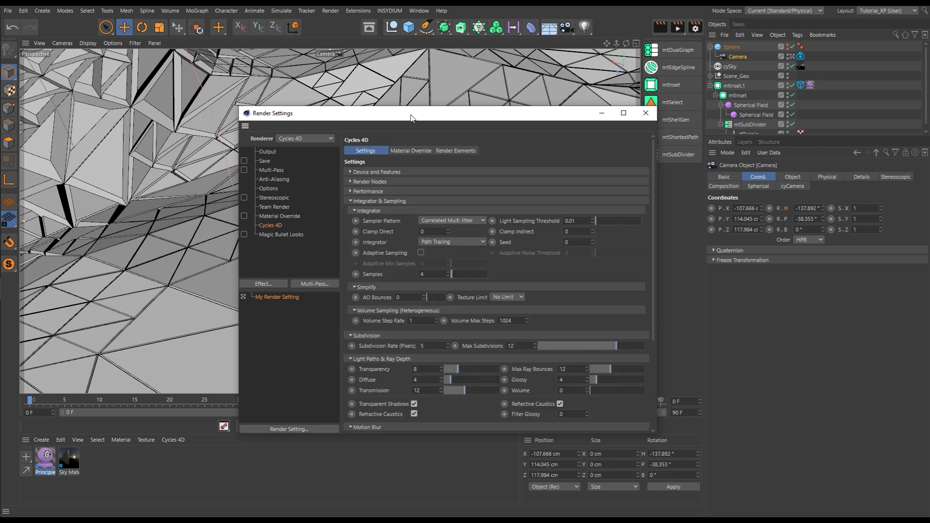
{"action": "left_click_drag", "start_coordinate": [411, 118], "coordinate": [380, 76]}
{"action": "left_click", "coordinate": [320, 129]}
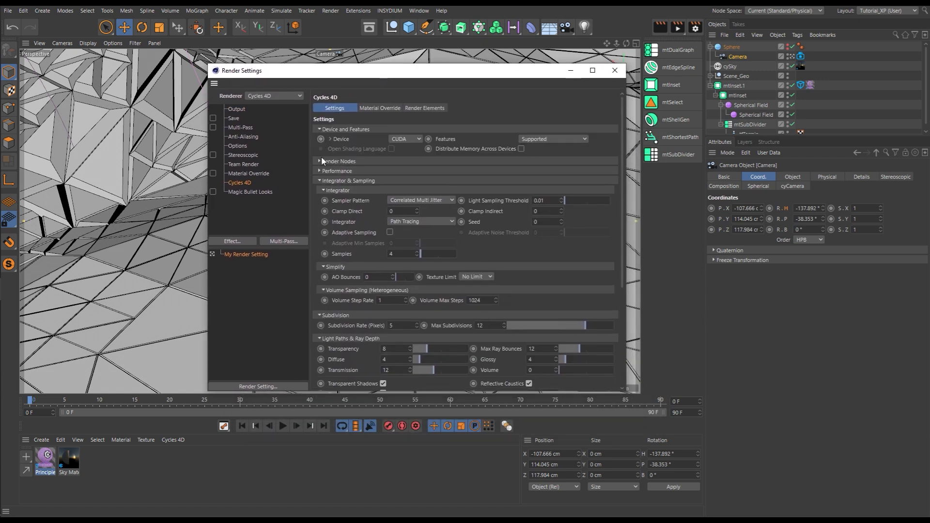
{"action": "left_click", "coordinate": [320, 162]}
{"action": "left_click", "coordinate": [320, 183]}
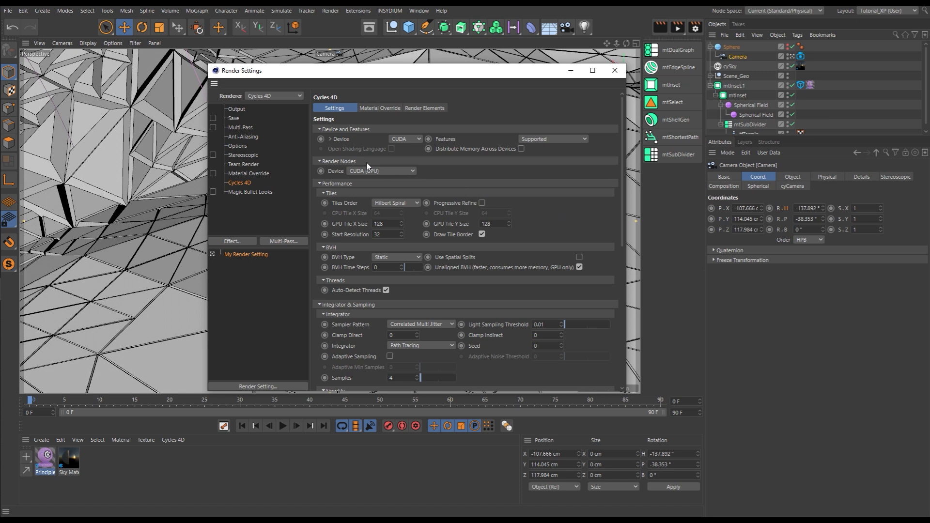
{"action": "left_click", "coordinate": [405, 138]}
{"action": "left_click", "coordinate": [330, 140]}
{"action": "left_click", "coordinate": [330, 140]}
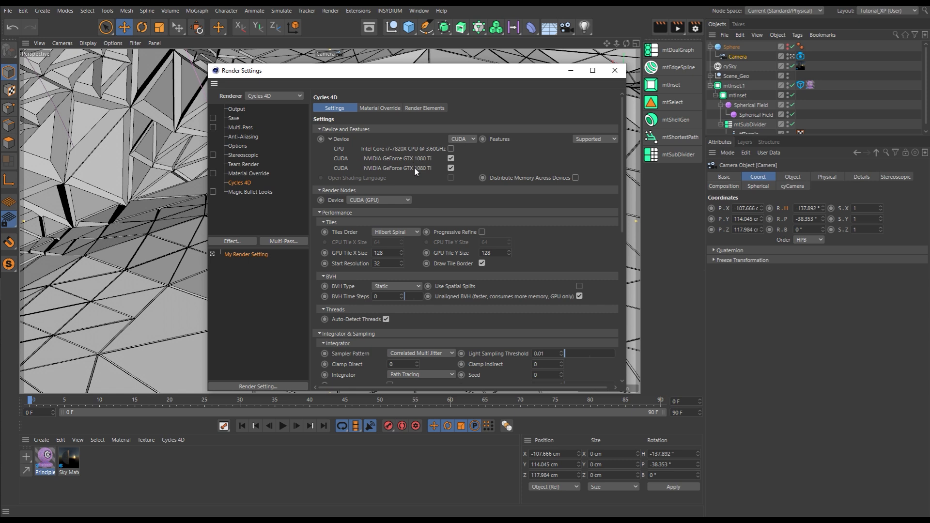
{"action": "left_click", "coordinate": [460, 139]}
{"action": "left_click", "coordinate": [437, 141]}
{"action": "left_click", "coordinate": [331, 139]}
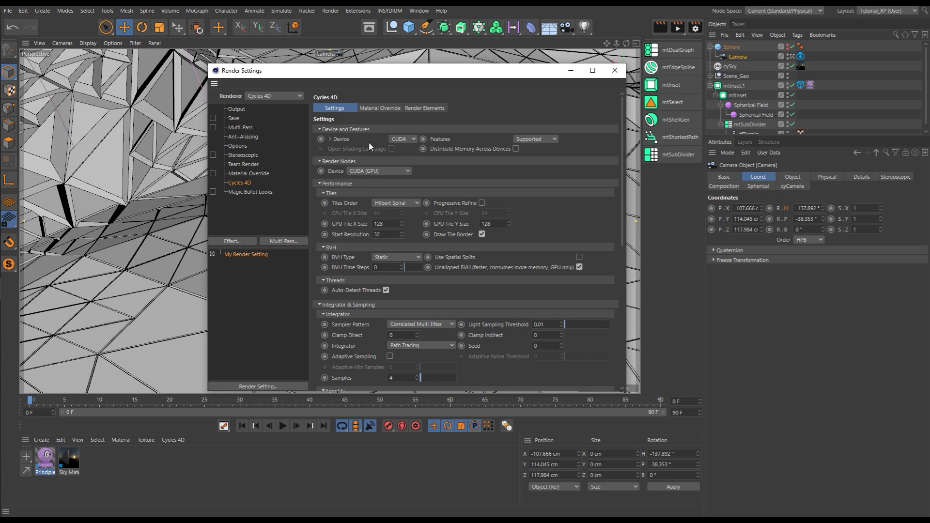
Collapse the device, render node and performance groups, and set the Cycles 4D integrator samples to 15
{"action": "left_click", "coordinate": [320, 129]}
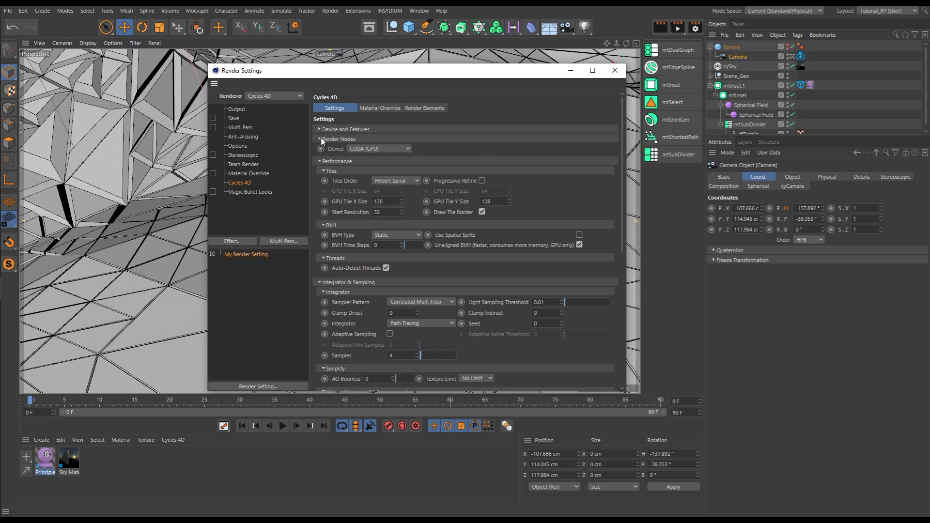
{"action": "left_click", "coordinate": [321, 139]}
{"action": "left_click", "coordinate": [319, 149]}
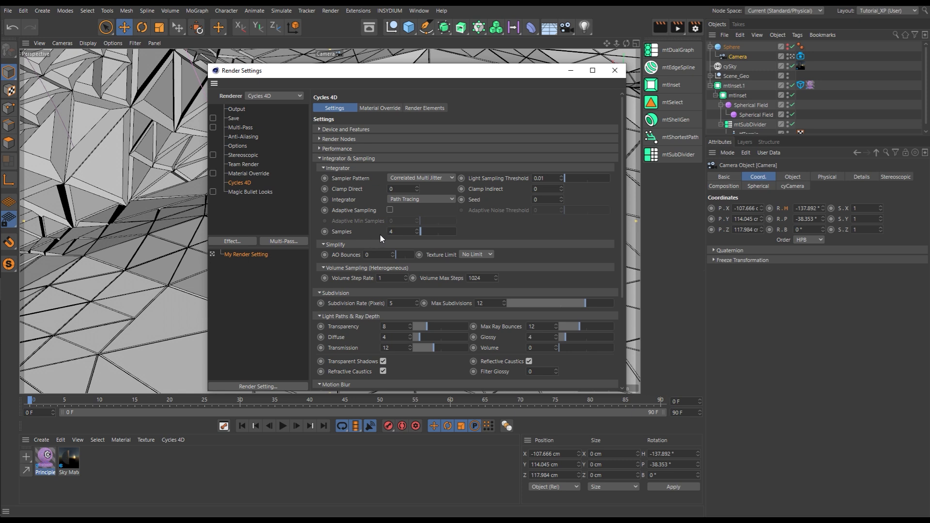
{"action": "double_click", "coordinate": [400, 232]}
{"action": "type", "text": "15"}
{"action": "key", "text": "Return"}
{"action": "left_click", "coordinate": [320, 159]}
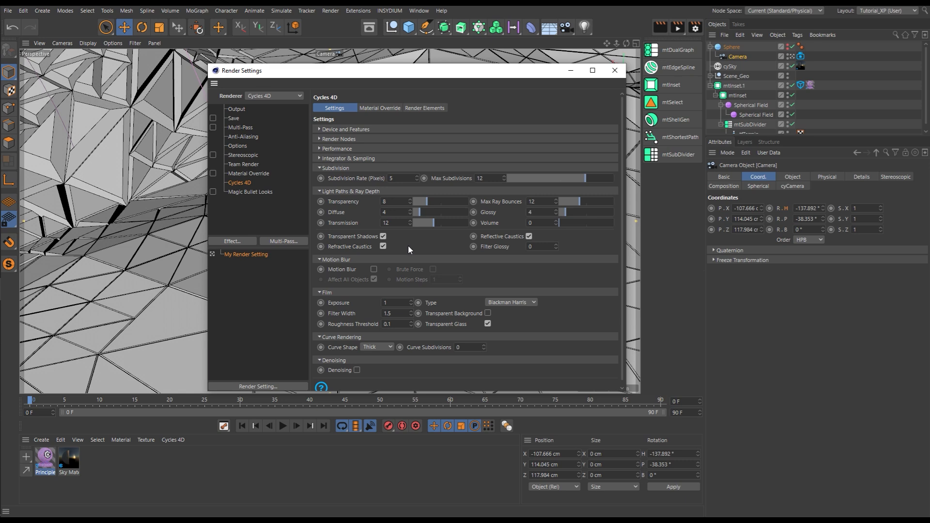
Close the render settings and render frame 10 to the Picture Viewer
{"action": "left_click", "coordinate": [615, 71]}
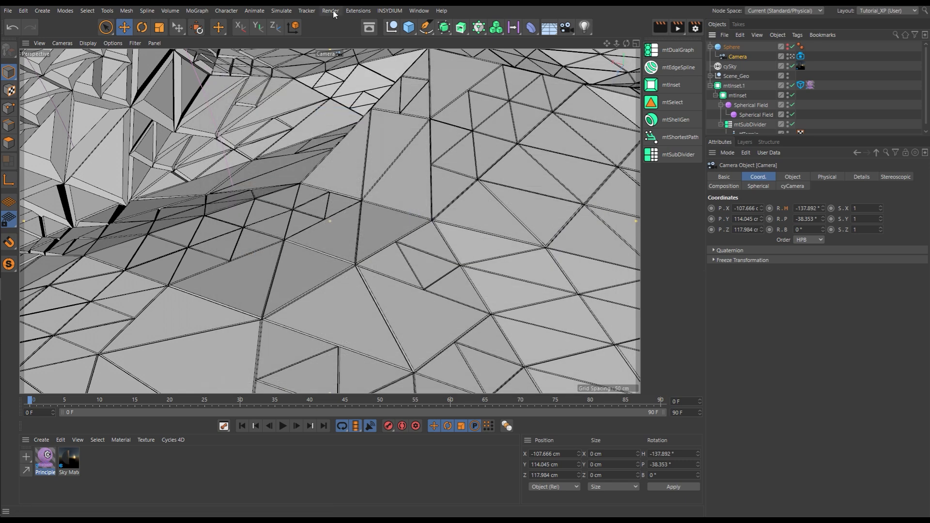
{"action": "left_click", "coordinate": [333, 10]}
{"action": "left_click", "coordinate": [357, 62]}
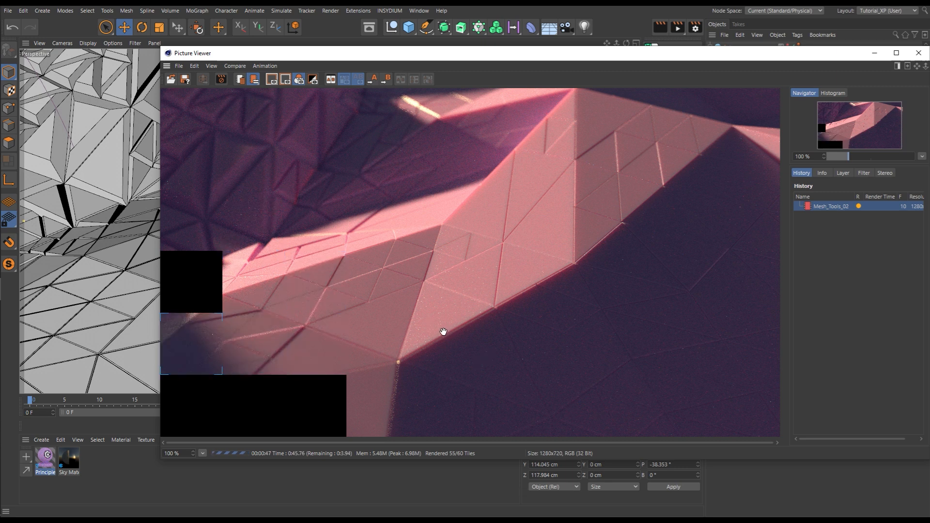
{"action": "left_click_drag", "start_coordinate": [751, 54], "coordinate": [688, 51]}
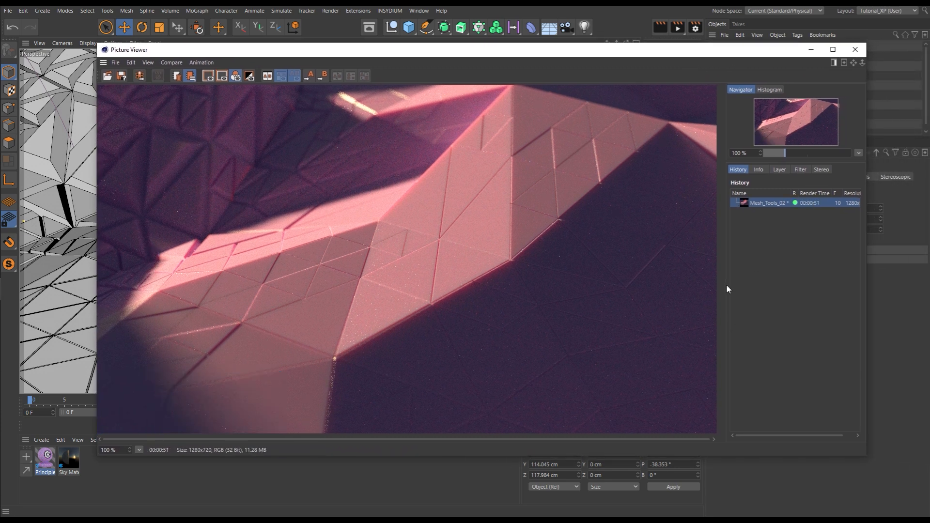
Close the rendered frame's viewer and show the Cycles 4D integrator and sampling options in the render settings
{"action": "left_click_drag", "start_coordinate": [724, 284], "coordinate": [679, 291]}
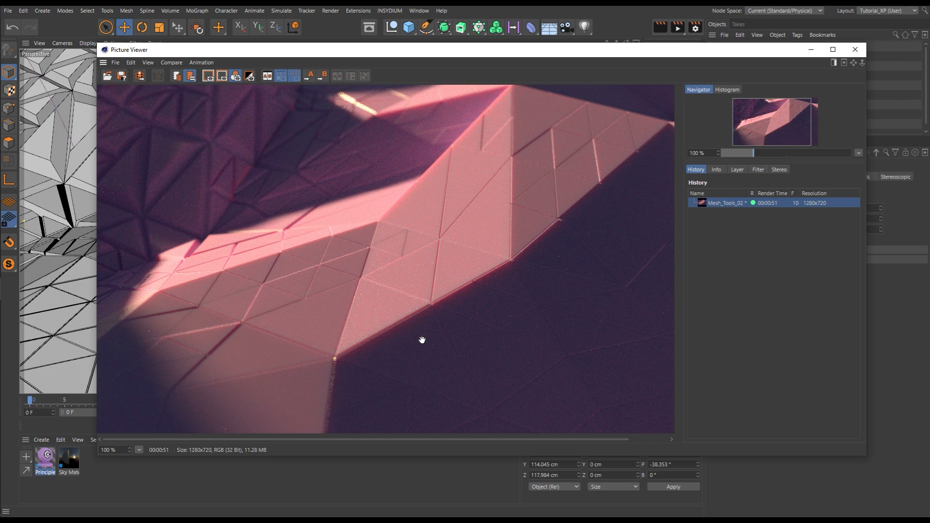
{"action": "left_click", "coordinate": [854, 50]}
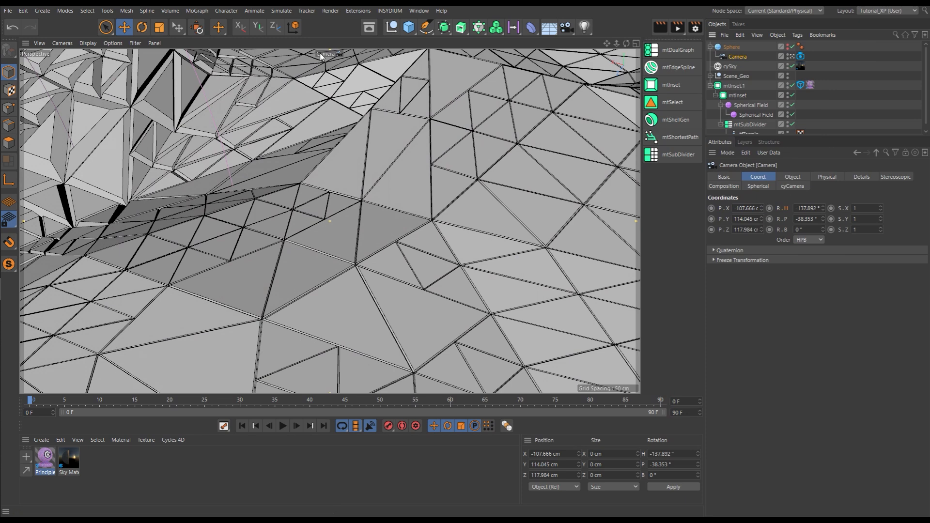
{"action": "left_click", "coordinate": [330, 11]}
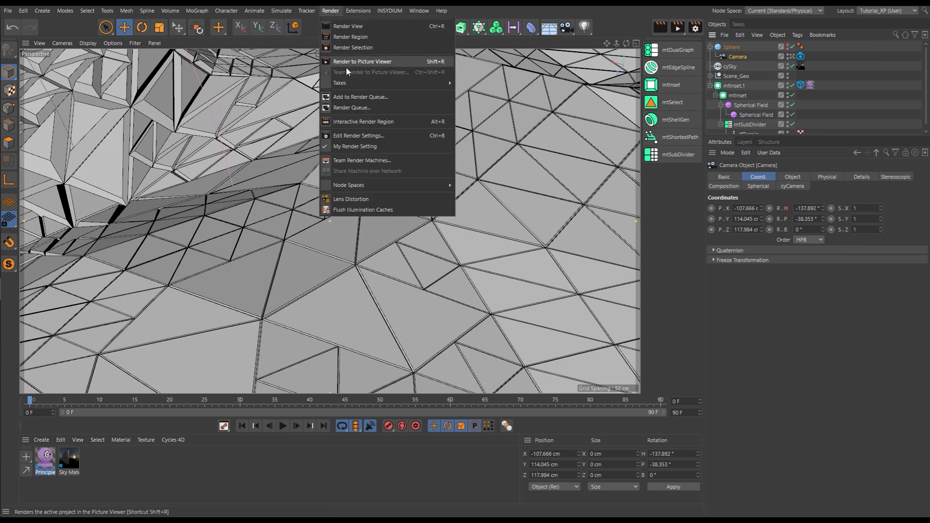
{"action": "left_click", "coordinate": [358, 137]}
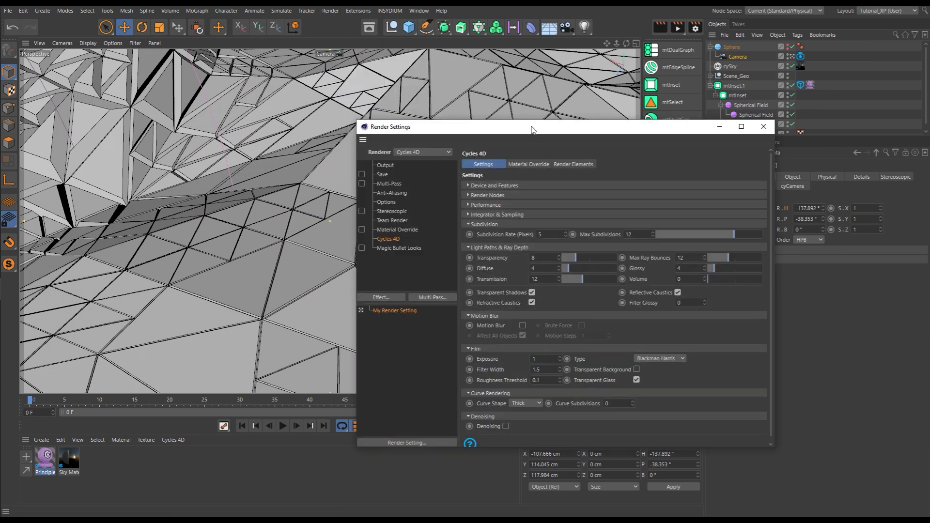
{"action": "left_click_drag", "start_coordinate": [532, 130], "coordinate": [400, 88]}
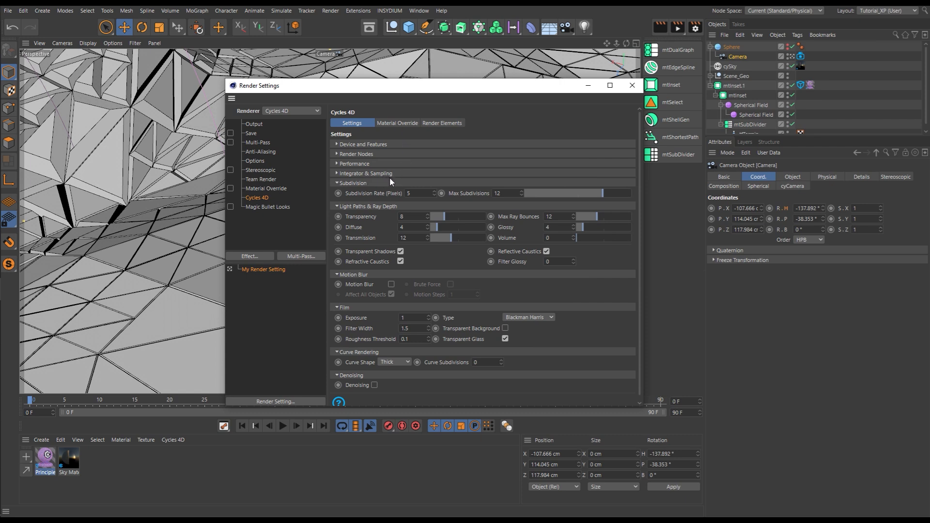
{"action": "left_click", "coordinate": [337, 174]}
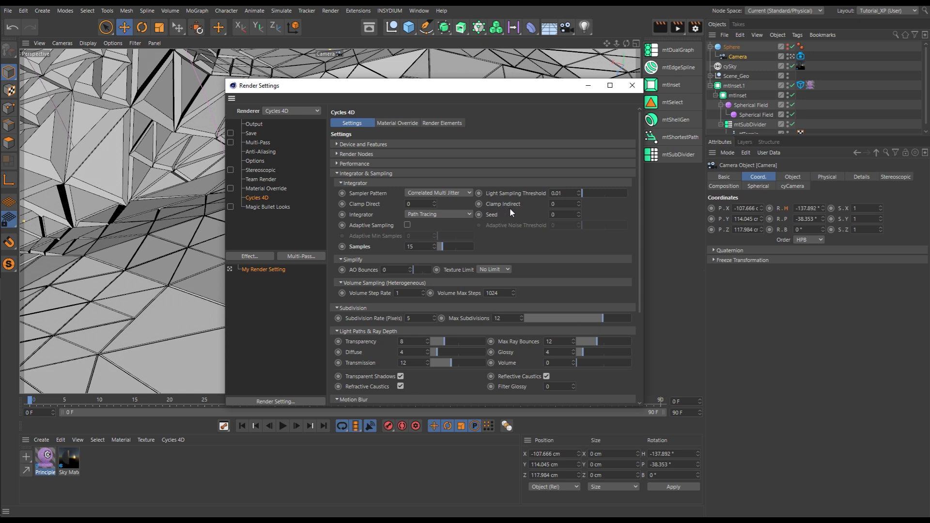
Set the integrator's Clamp Direct to 3, Clamp Indirect to 2 and samples to 10
{"action": "left_click", "coordinate": [409, 204]}
{"action": "type", "text": "1"}
{"action": "key", "text": "Tab"}
{"action": "type", "text": "1"}
{"action": "key", "text": "Return"}
{"action": "double_click", "coordinate": [432, 203]}
{"action": "key", "text": "Tab"}
{"action": "left_click", "coordinate": [422, 246]}
{"action": "double_click", "coordinate": [422, 247]}
{"action": "type", "text": "10"}
{"action": "key", "text": "Return"}
Render frame 10 to the Picture Viewer with the clamped settings, inspect the image and close the viewer
{"action": "left_click", "coordinate": [632, 86]}
{"action": "left_click", "coordinate": [331, 11]}
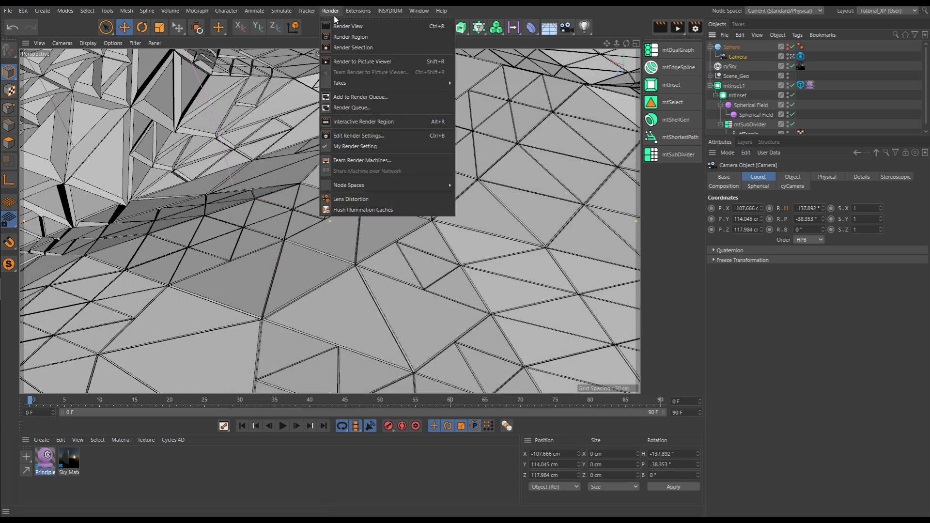
{"action": "left_click", "coordinate": [344, 62]}
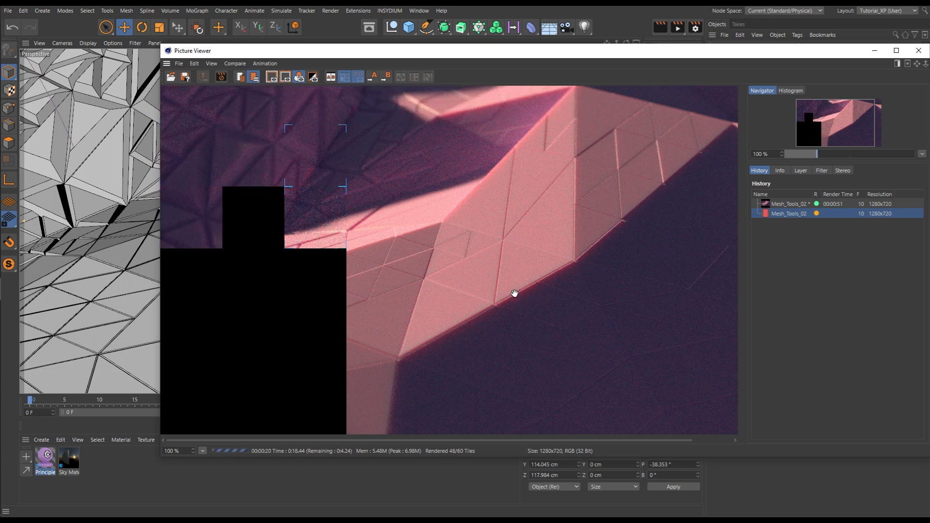
{"action": "scroll", "coordinate": [517, 297], "scroll_direction": "down", "scroll_amount": 1}
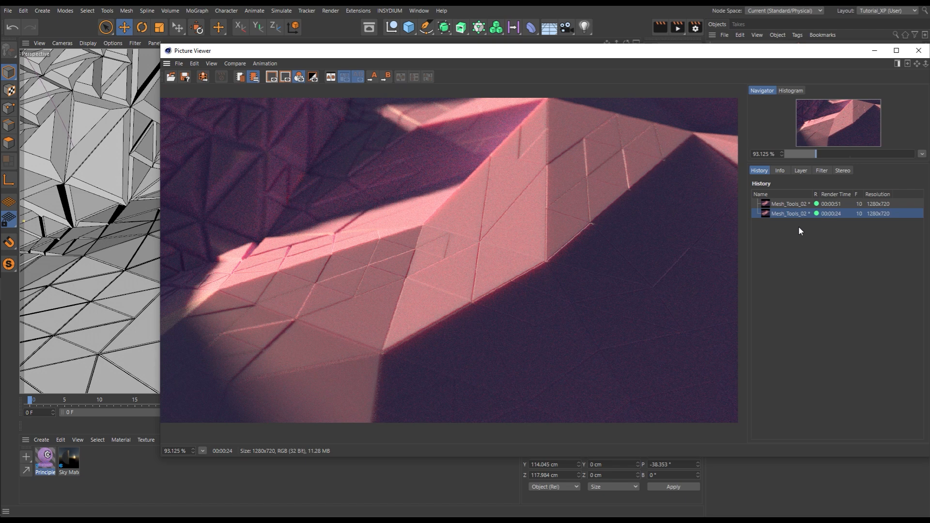
{"action": "left_click_drag", "start_coordinate": [748, 253], "coordinate": [768, 251]}
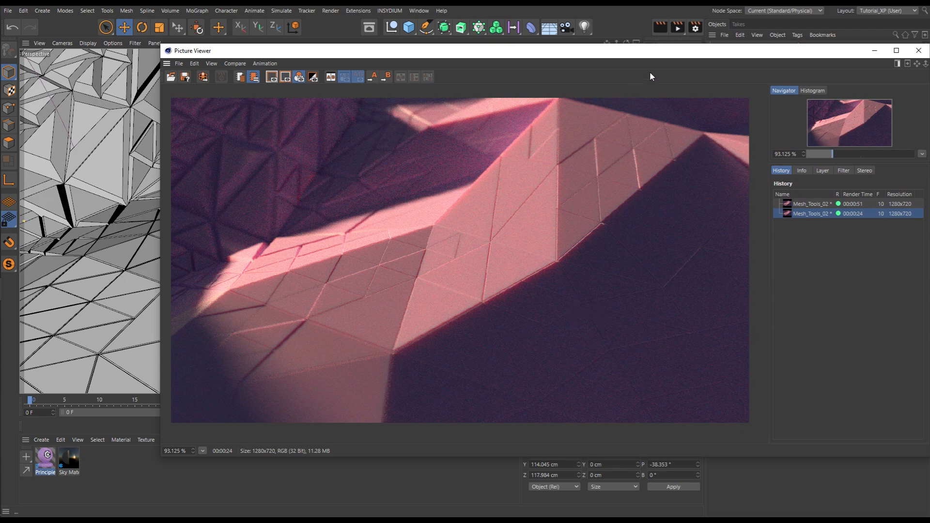
{"action": "left_click", "coordinate": [919, 50]}
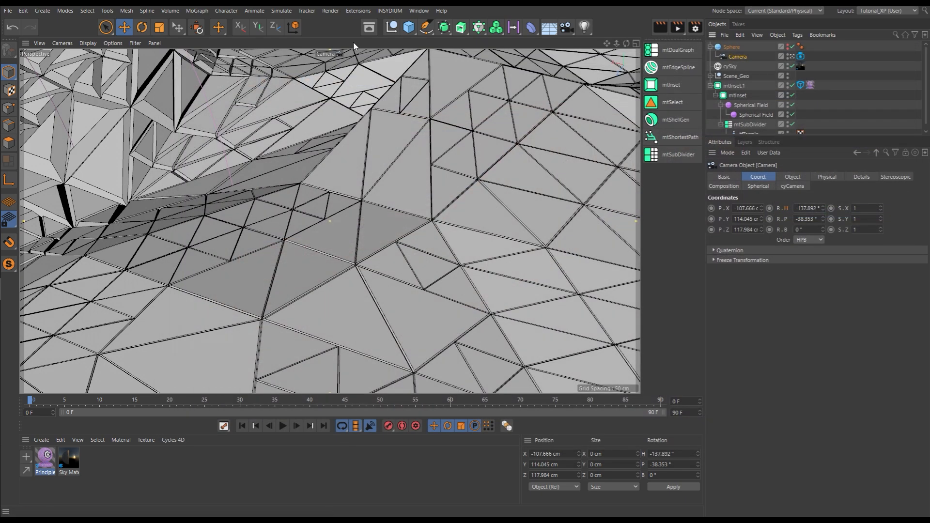
Reopen the render settings and enable Adaptive Sampling for the Cycles 4D integrator
{"action": "left_click", "coordinate": [330, 11]}
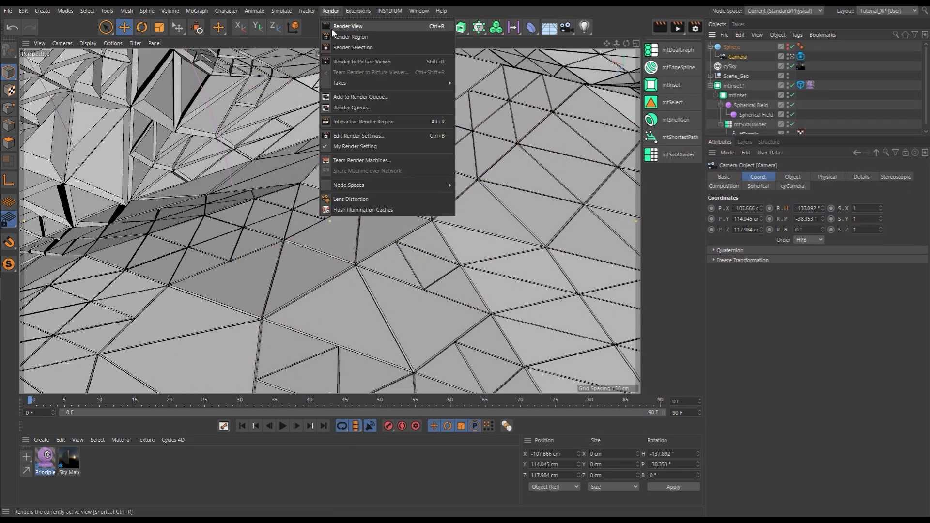
{"action": "left_click", "coordinate": [361, 136]}
{"action": "left_click_drag", "start_coordinate": [516, 132], "coordinate": [368, 95]}
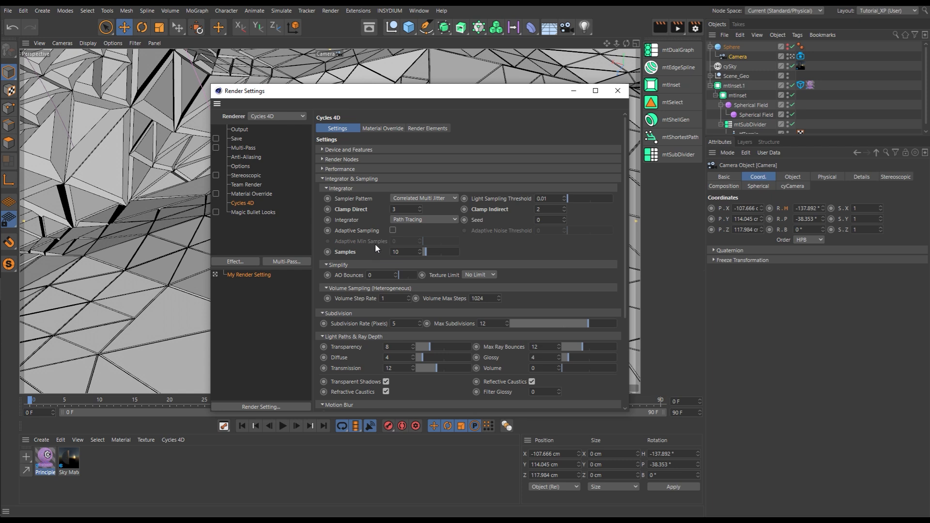
{"action": "left_click", "coordinate": [393, 231]}
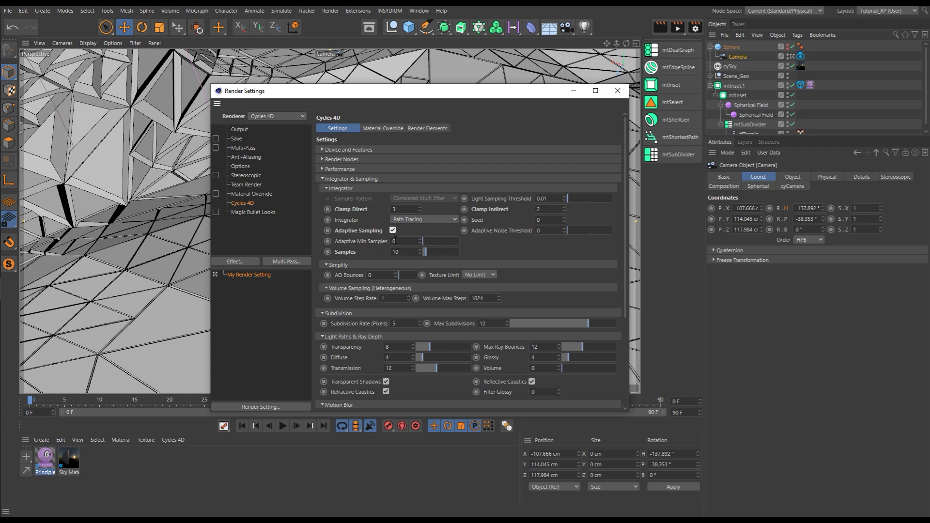
Set the integrator's samples to 20, Adaptive Min Samples to 10 and Adaptive Noise Threshold to 0.1
{"action": "double_click", "coordinate": [404, 252]}
{"action": "type", "text": "20"}
{"action": "key", "text": "Return"}
{"action": "type", "text": "10"}
{"action": "key", "text": "Return"}
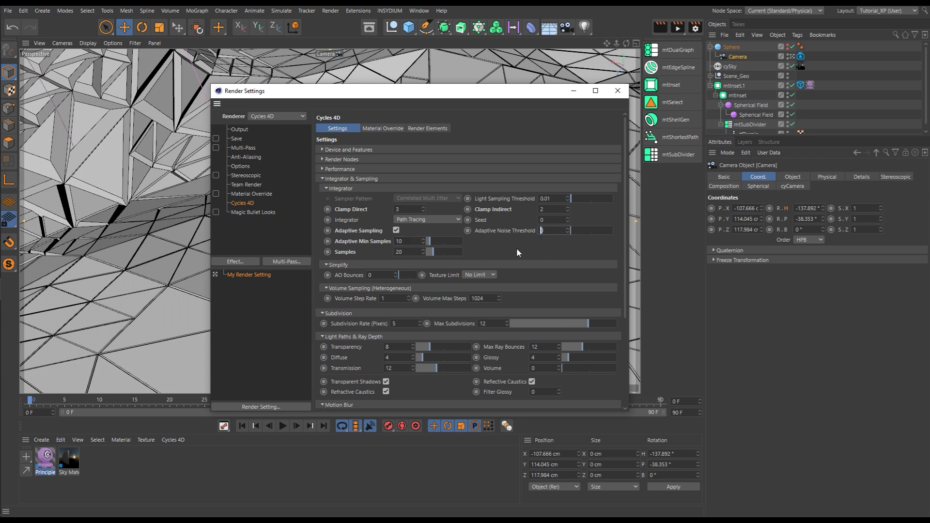
{"action": "type", "text": "0.1"}
{"action": "key", "text": "Return"}
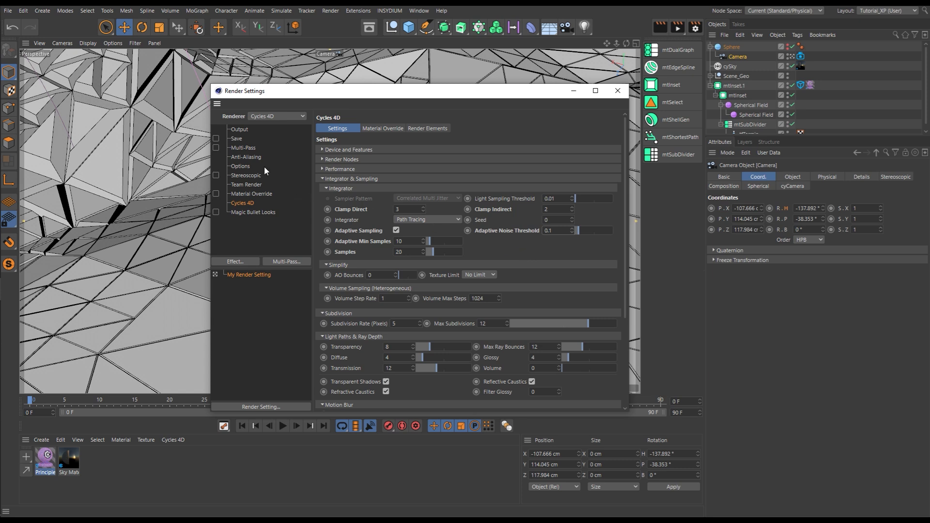
Set the output's frame range to All Frames and close the render settings
{"action": "left_click", "coordinate": [242, 131]}
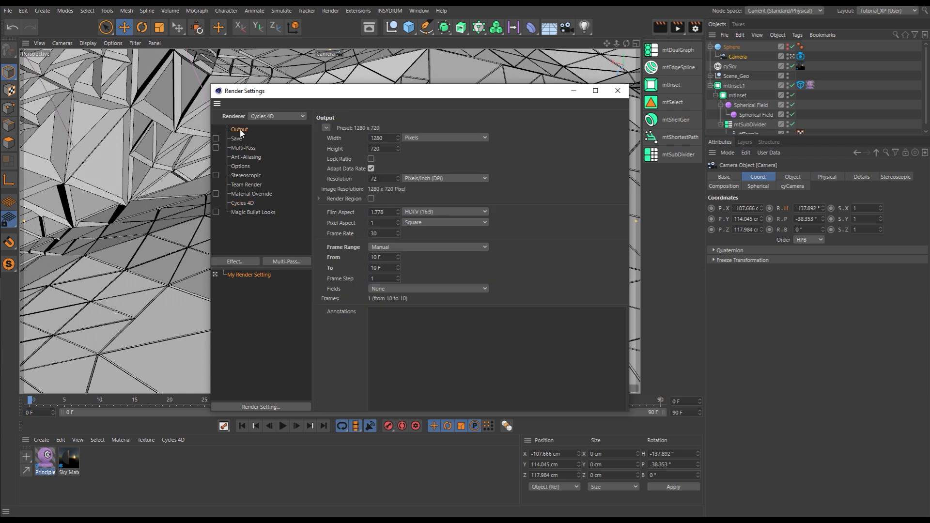
{"action": "left_click", "coordinate": [386, 250]}
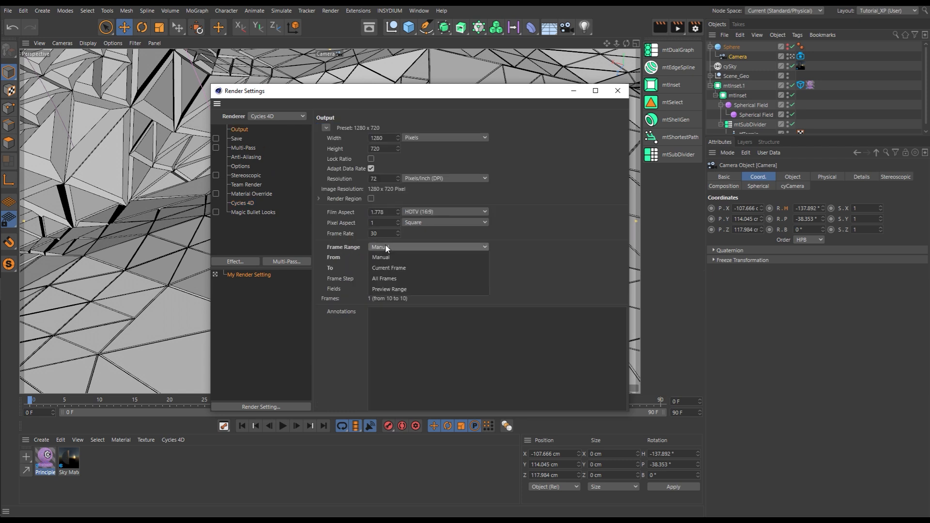
{"action": "left_click", "coordinate": [387, 275]}
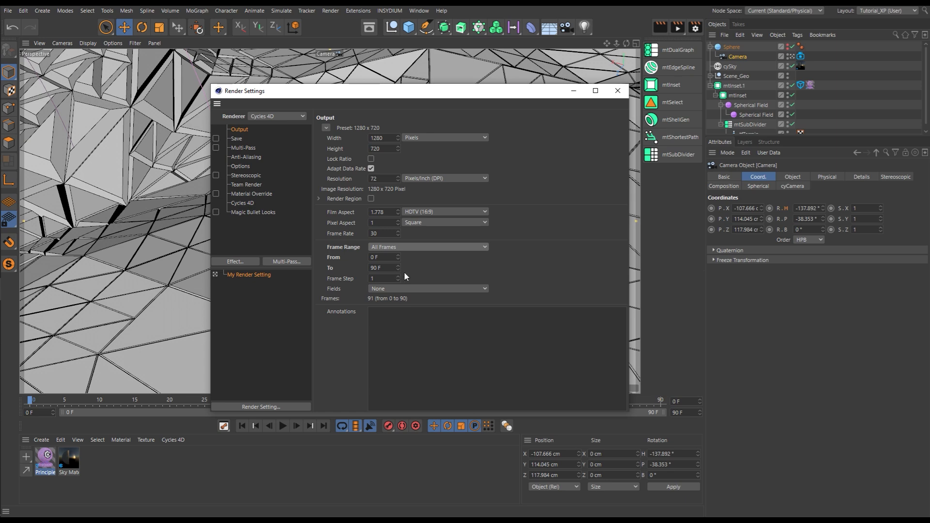
{"action": "left_click", "coordinate": [618, 91]}
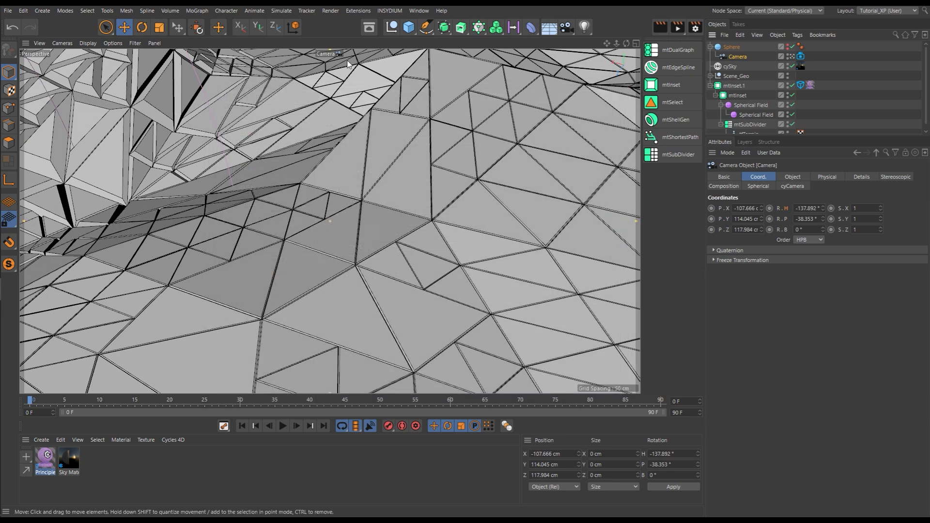
Render the full animation to the Picture Viewer
{"action": "left_click", "coordinate": [330, 10]}
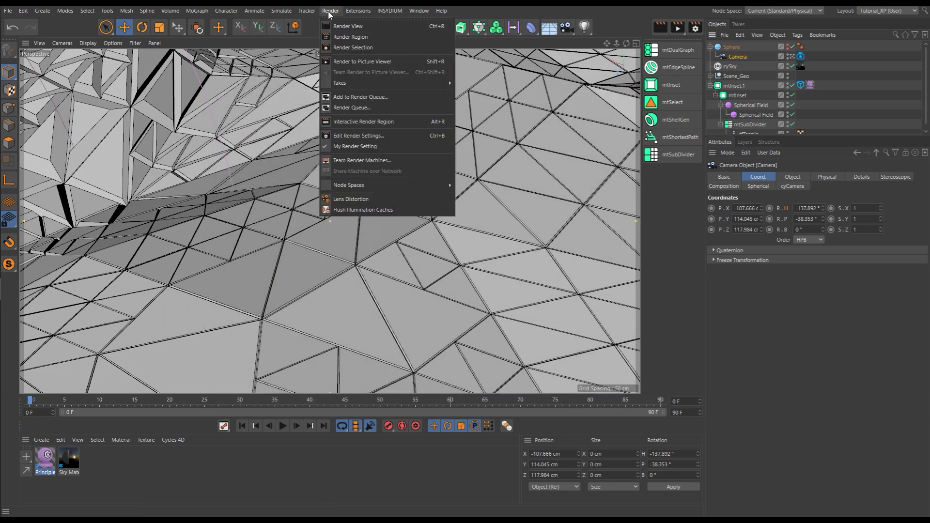
{"action": "left_click", "coordinate": [342, 62]}
{"action": "left_click", "coordinate": [491, 294]}
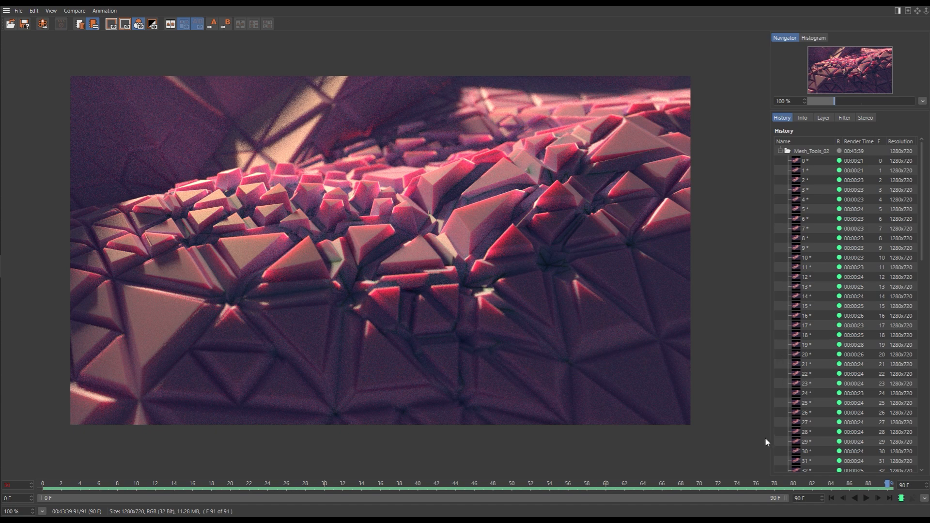
Scrub through the rendered frames and play the animation from frame 0 to review it
{"action": "left_click_drag", "start_coordinate": [740, 484], "coordinate": [709, 486]}
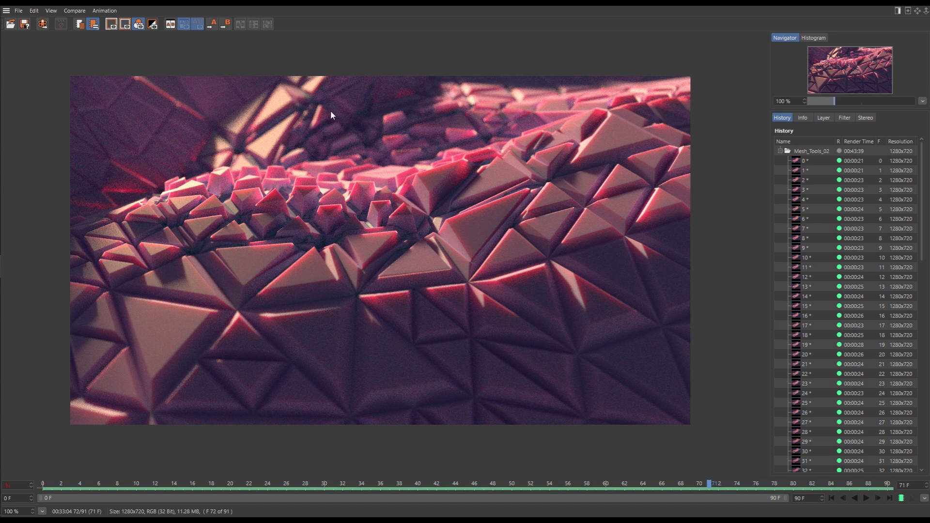
{"action": "mouse_move", "coordinate": [710, 486]}
{"action": "left_mouse_down"}
{"action": "mouse_move", "coordinate": [310, 499]}
{"action": "mouse_move", "coordinate": [456, 516]}
{"action": "mouse_move", "coordinate": [43, 516]}
{"action": "left_mouse_up"}
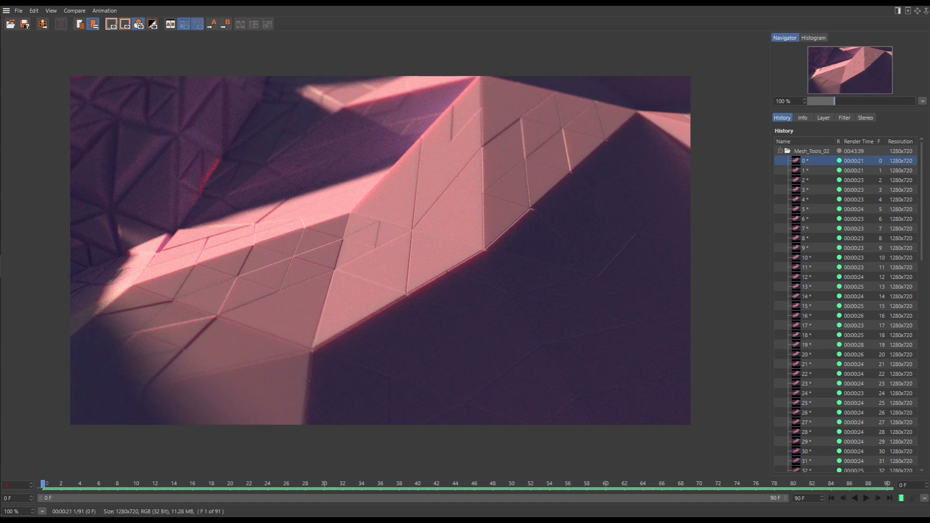
{"action": "left_click", "coordinate": [866, 498]}
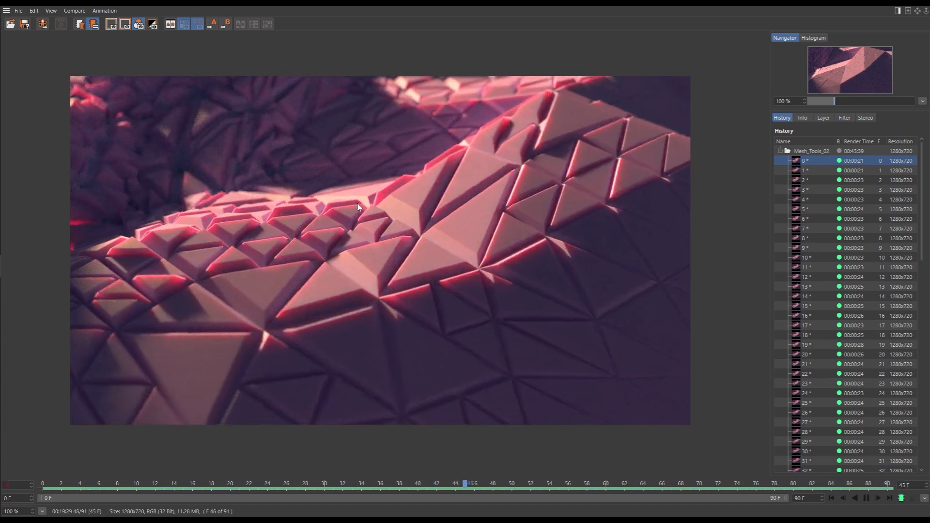
{"action": "mouse_move", "coordinate": [669, 484]}
{"action": "left_mouse_down"}
{"action": "mouse_move", "coordinate": [633, 484]}
{"action": "mouse_move", "coordinate": [879, 490]}
{"action": "mouse_move", "coordinate": [512, 475]}
{"action": "mouse_move", "coordinate": [323, 437]}
{"action": "mouse_move", "coordinate": [687, 450]}
{"action": "mouse_move", "coordinate": [822, 470]}
{"action": "mouse_move", "coordinate": [461, 441]}
{"action": "mouse_move", "coordinate": [97, 438]}
{"action": "mouse_move", "coordinate": [487, 470]}
{"action": "mouse_move", "coordinate": [548, 496]}
{"action": "mouse_move", "coordinate": [787, 517]}
{"action": "mouse_move", "coordinate": [842, 496]}
{"action": "mouse_move", "coordinate": [112, 474]}
{"action": "mouse_move", "coordinate": [264, 484]}
{"action": "mouse_move", "coordinate": [491, 468]}
{"action": "mouse_move", "coordinate": [585, 489]}
{"action": "mouse_move", "coordinate": [827, 495]}
{"action": "mouse_move", "coordinate": [187, 460]}
{"action": "mouse_move", "coordinate": [137, 473]}
{"action": "mouse_move", "coordinate": [360, 477]}
{"action": "mouse_move", "coordinate": [514, 460]}
{"action": "mouse_move", "coordinate": [867, 496]}
{"action": "mouse_move", "coordinate": [560, 471]}
{"action": "mouse_move", "coordinate": [353, 478]}
{"action": "mouse_move", "coordinate": [653, 471]}
{"action": "left_mouse_up"}
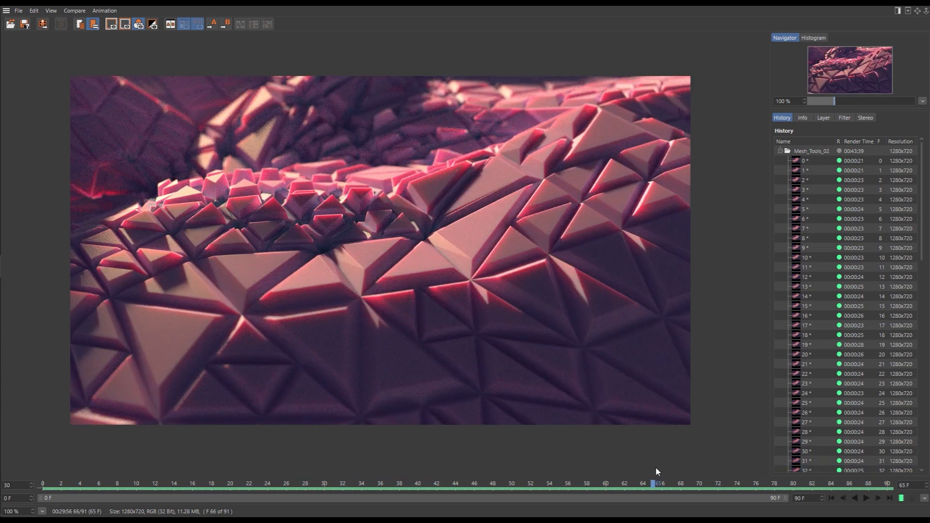